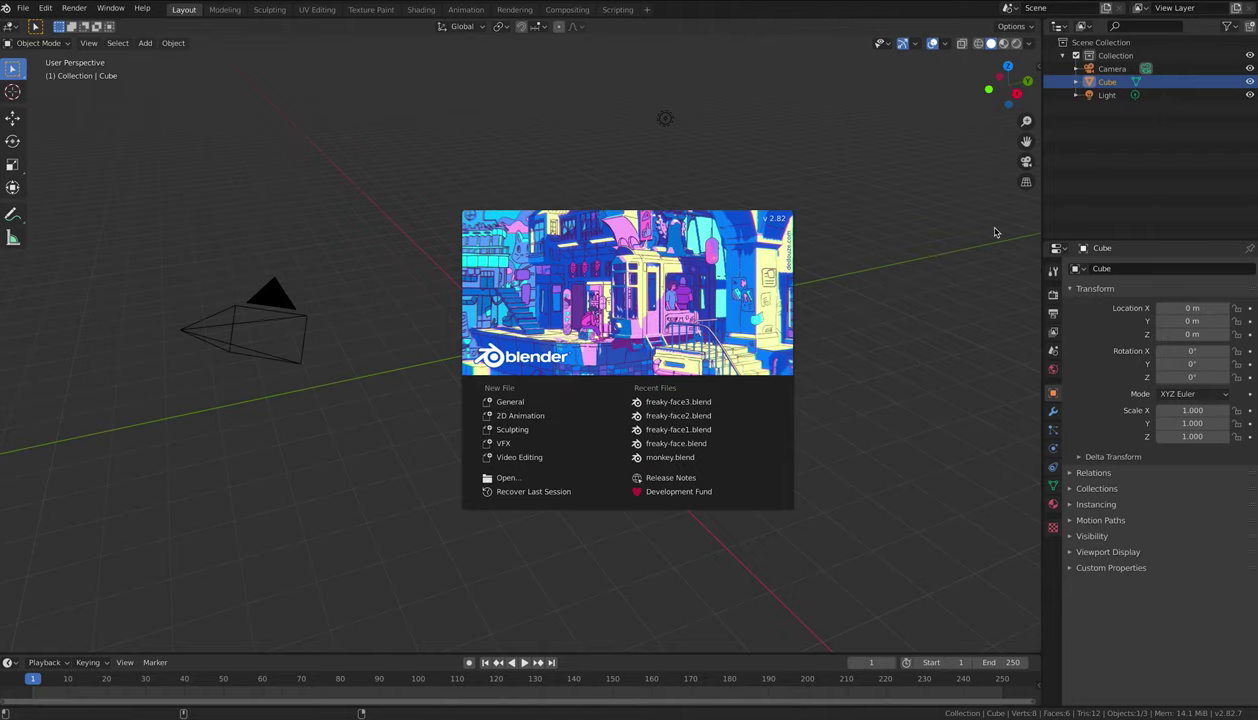
Close the startup splash to reveal the default cube, camera and light scene.
left_click(870, 165)
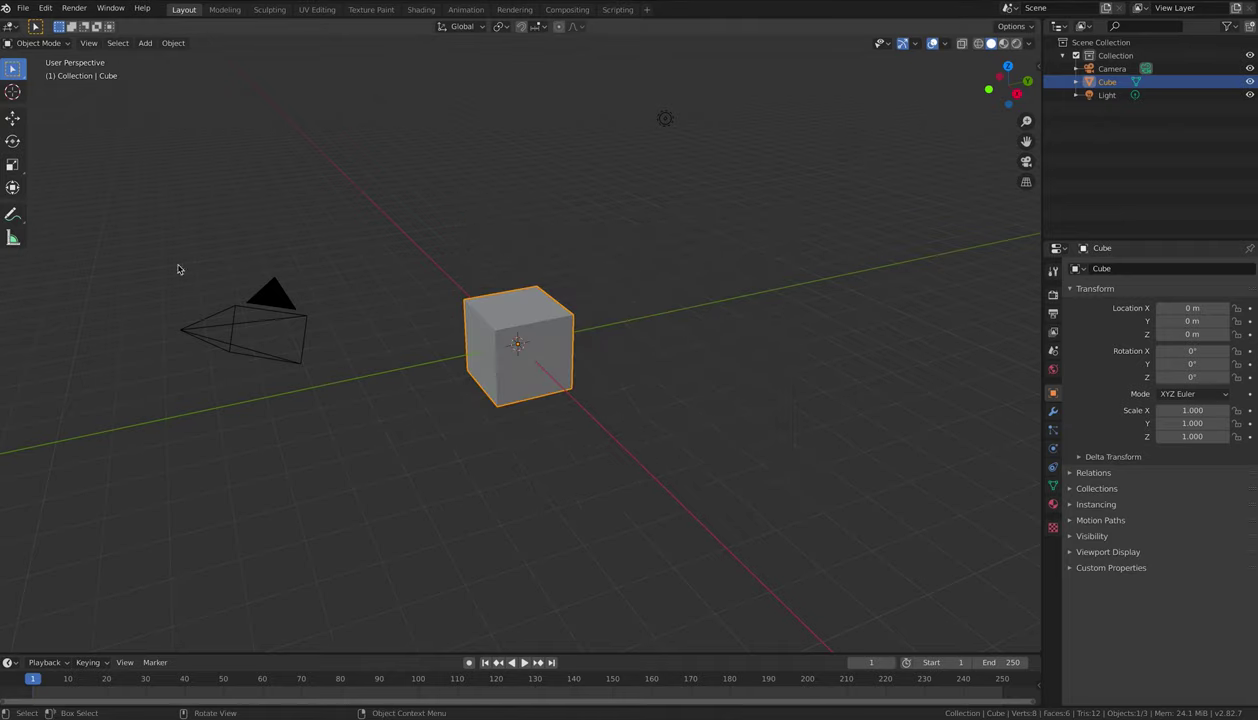
Select the camera without moving it, then drag the timeline border upward to enlarge it.
left_click(265, 312)
key("g")
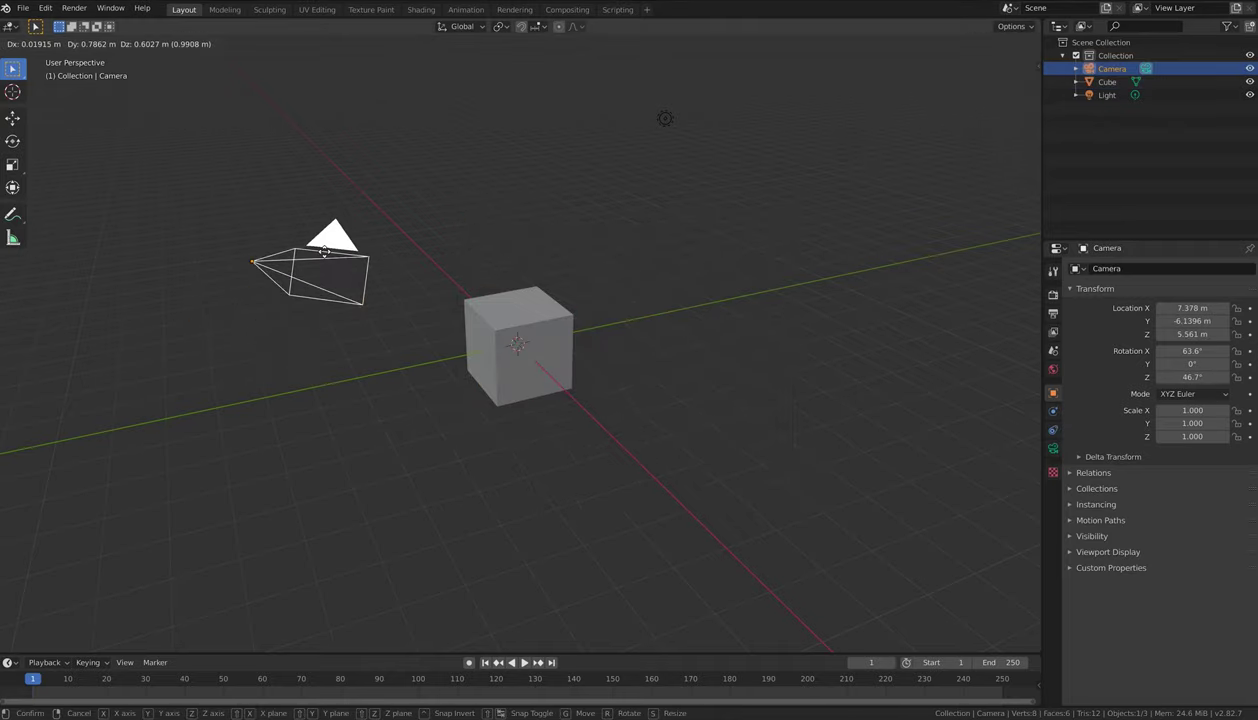
key("Escape")
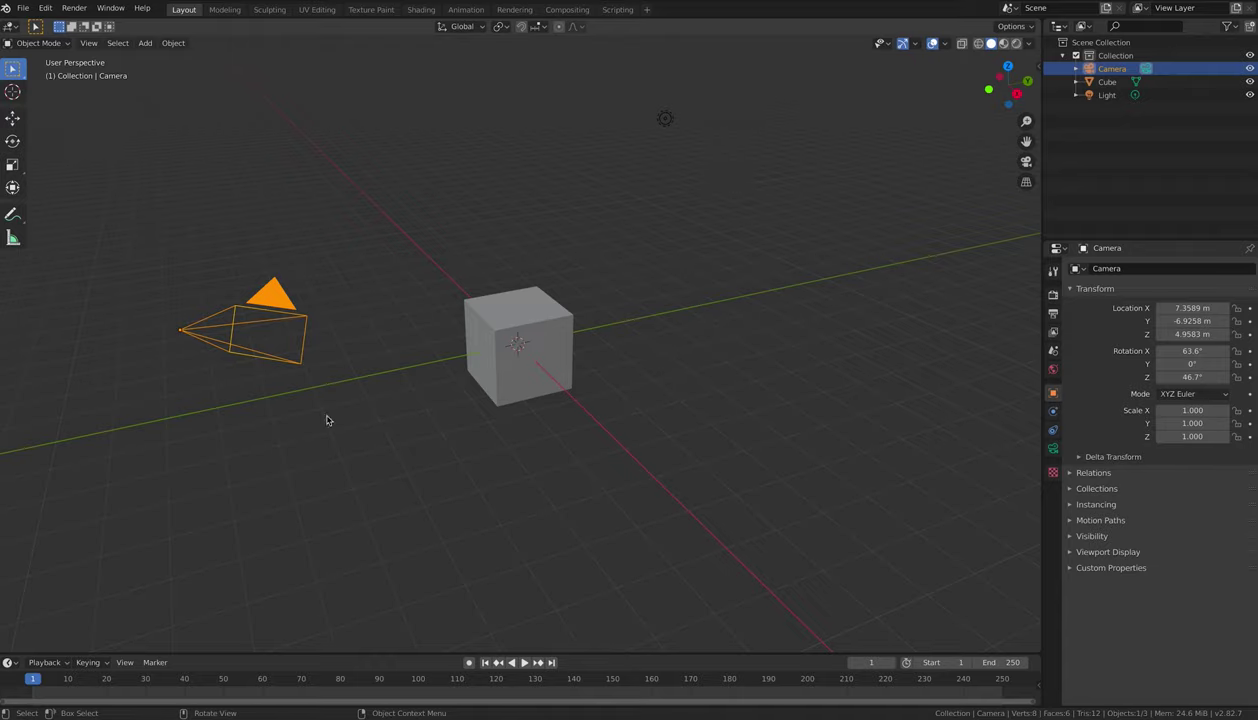
left_click_drag(278, 654, 233, 576)
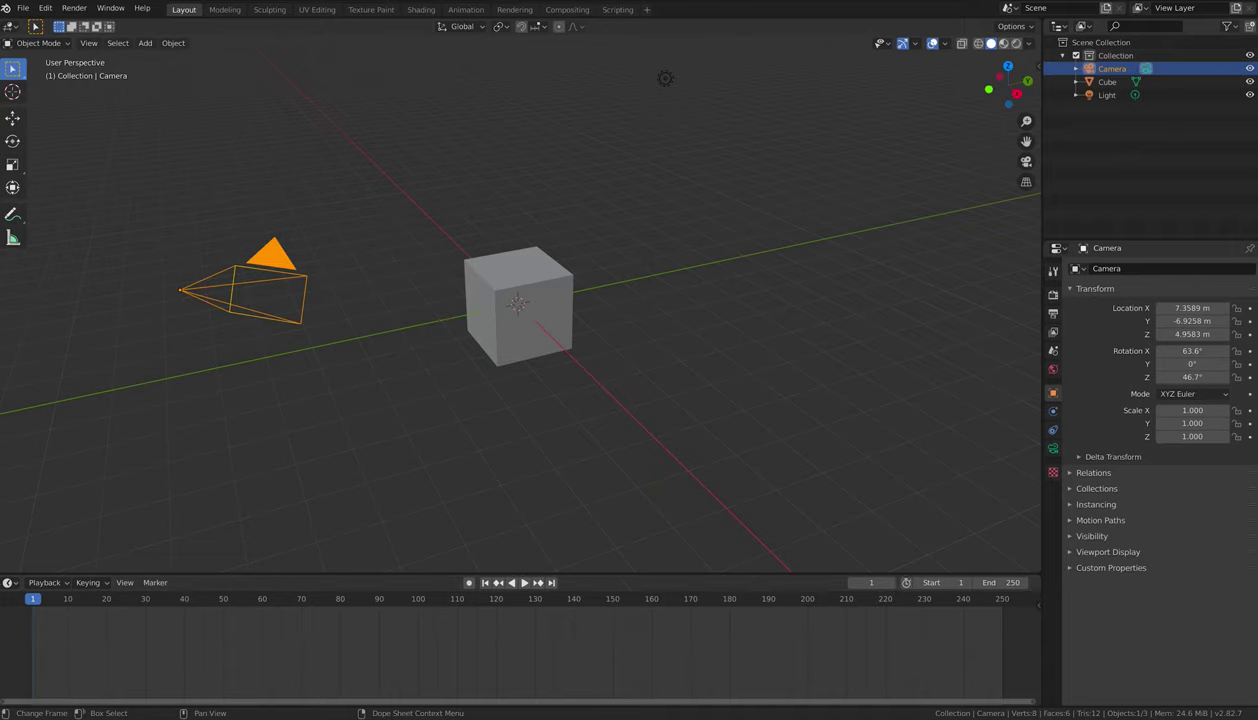
Briefly switch the timeline area to a Dope Sheet, then back to Timeline.
left_click(9, 582)
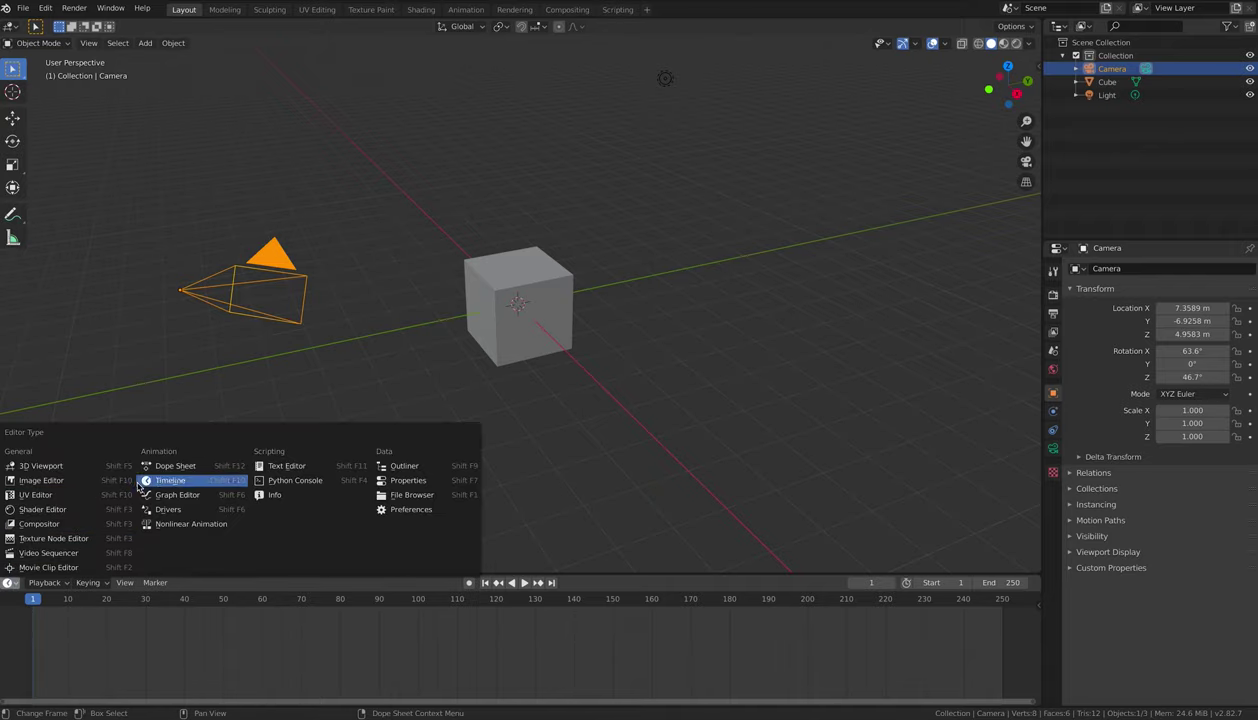
left_click(175, 466)
left_click(12, 584)
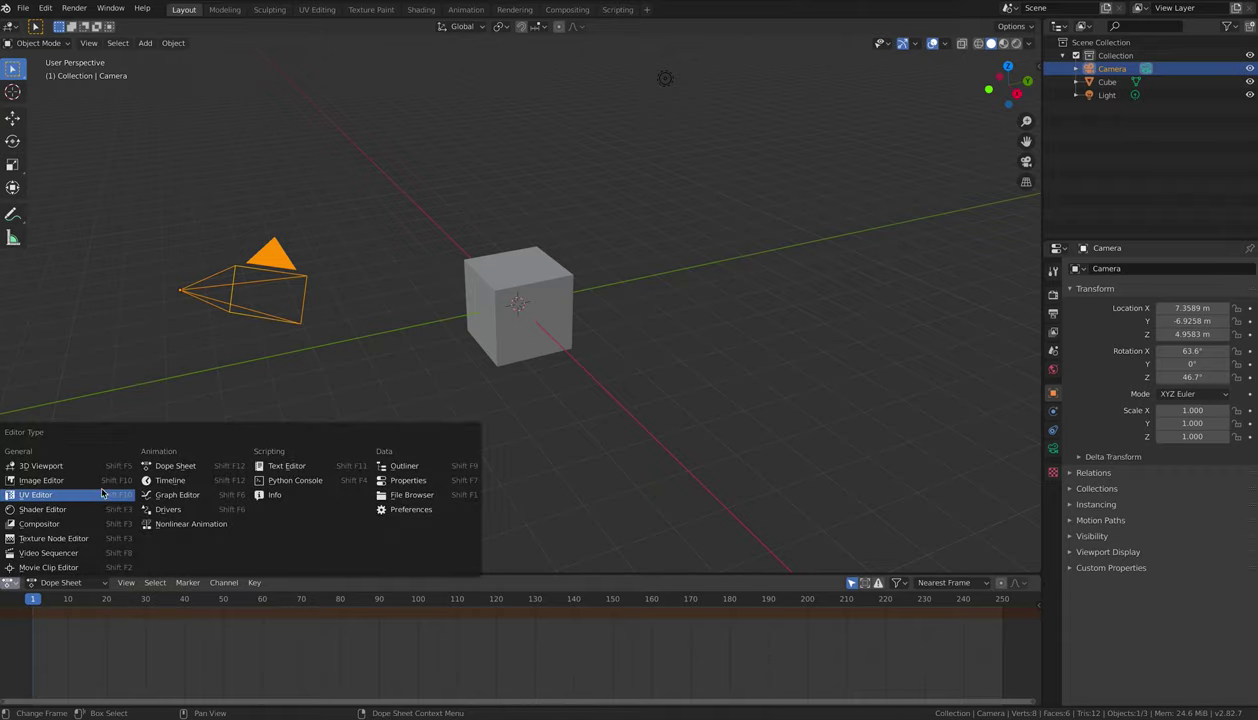
left_click(170, 480)
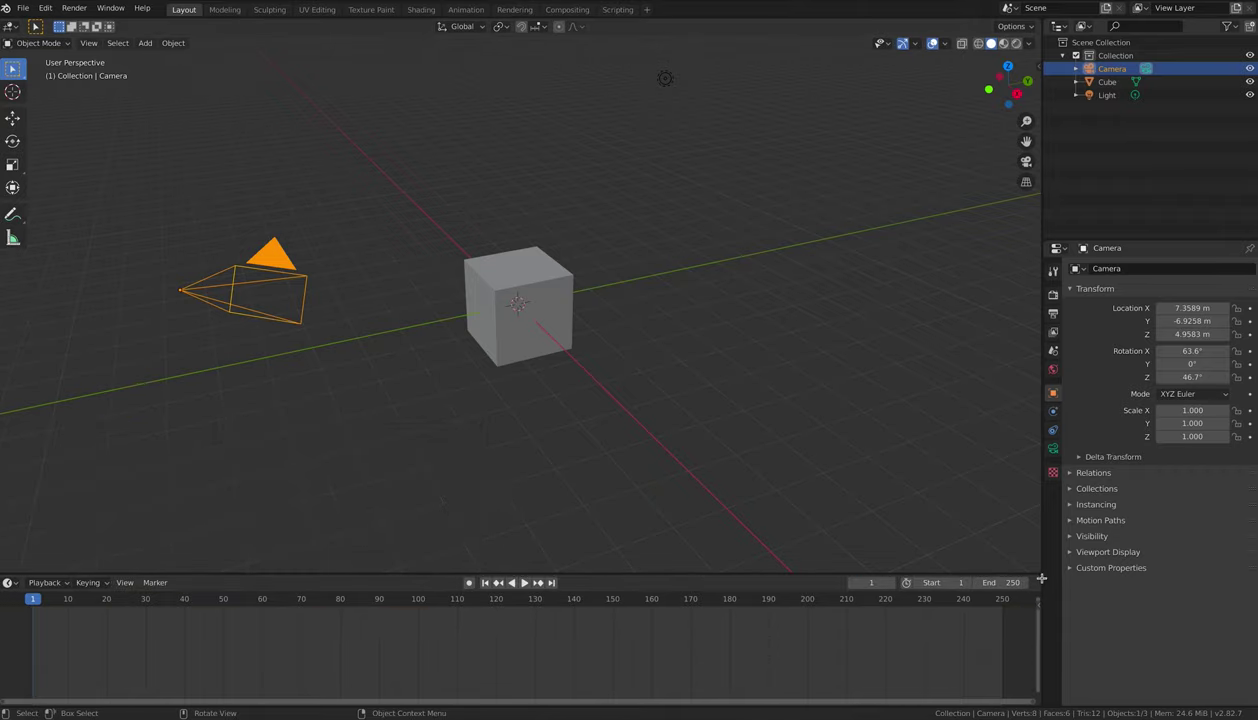
Split the 3D view, make the lower area a Dope Sheet, and give it more room.
left_click_drag(1040, 20, 775, 437)
left_click(12, 445)
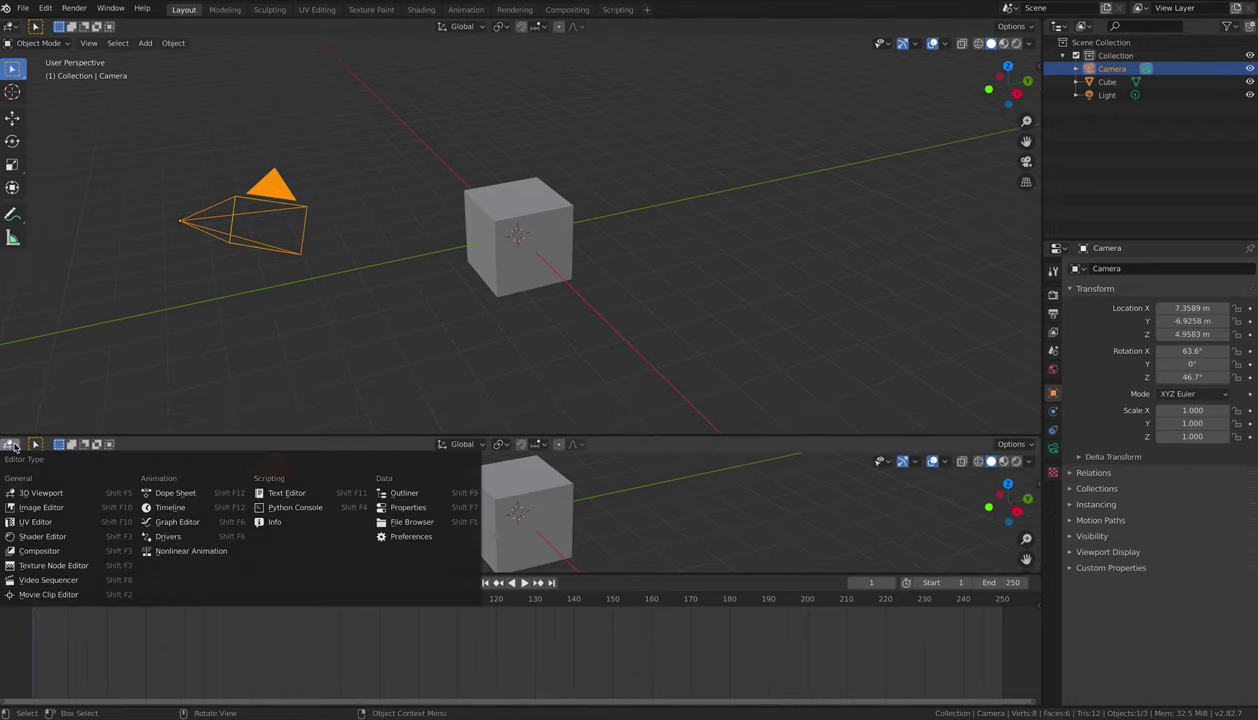
left_click(178, 492)
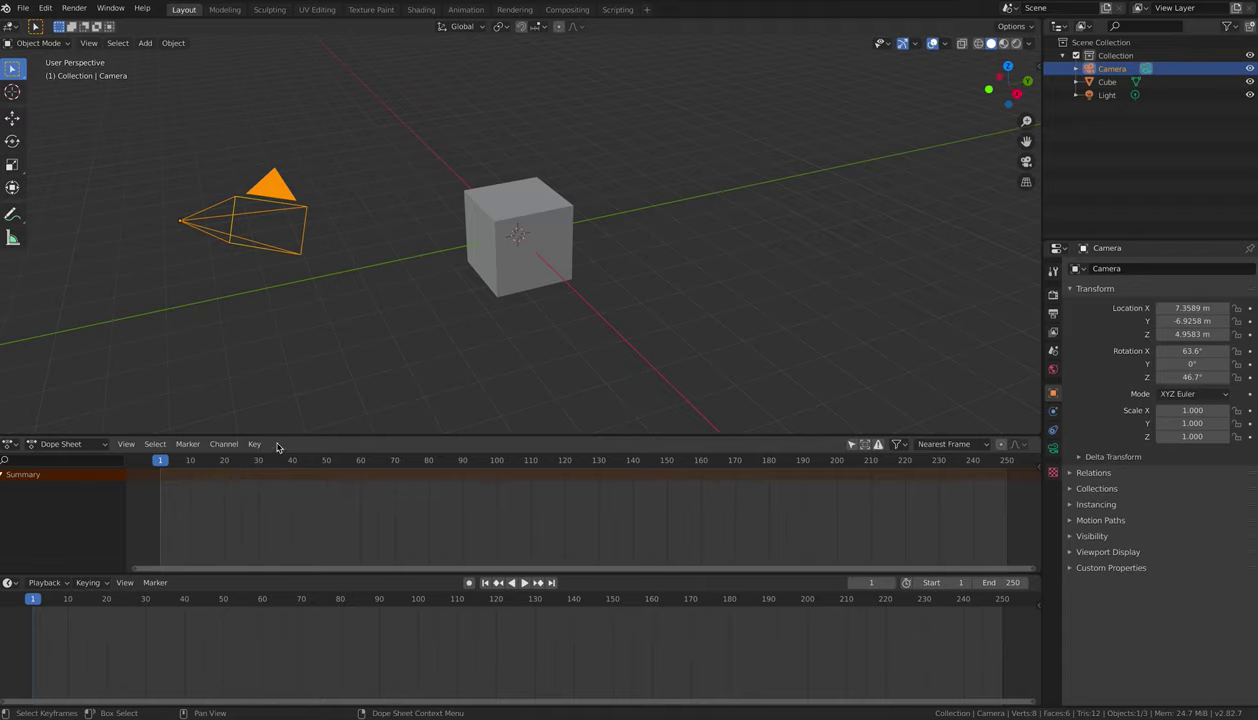
left_click_drag(280, 437, 300, 391)
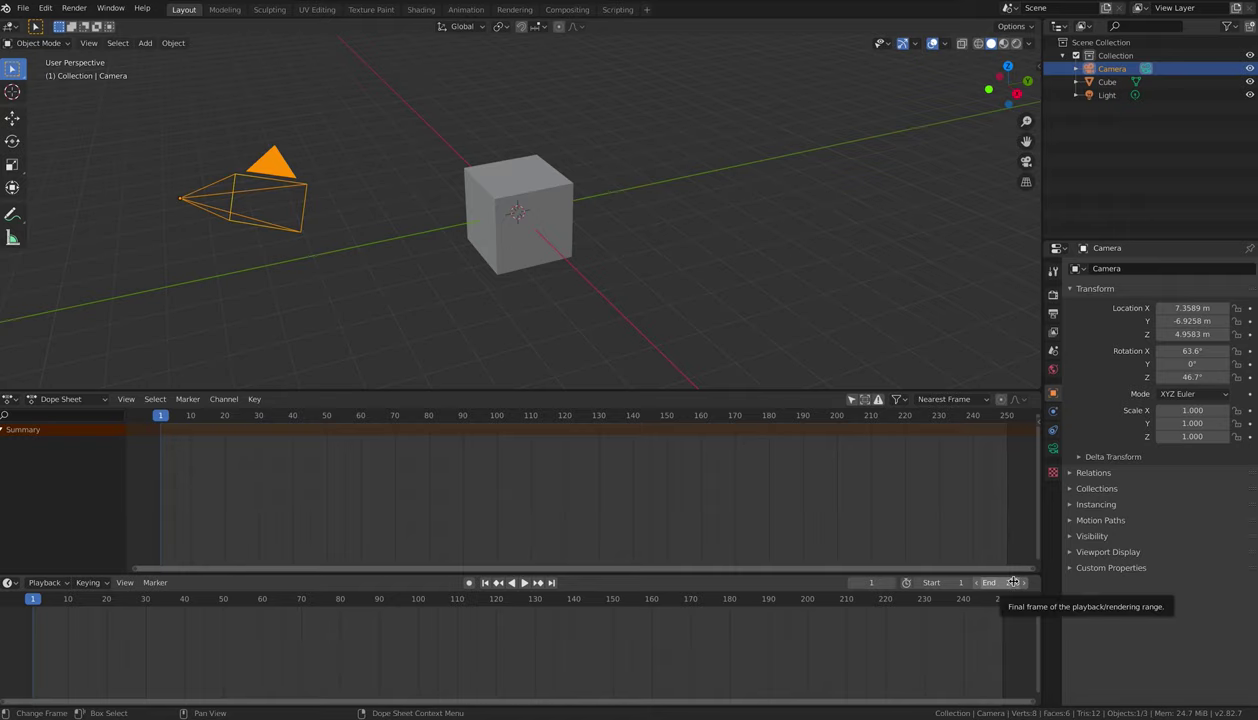
left_click(1010, 584)
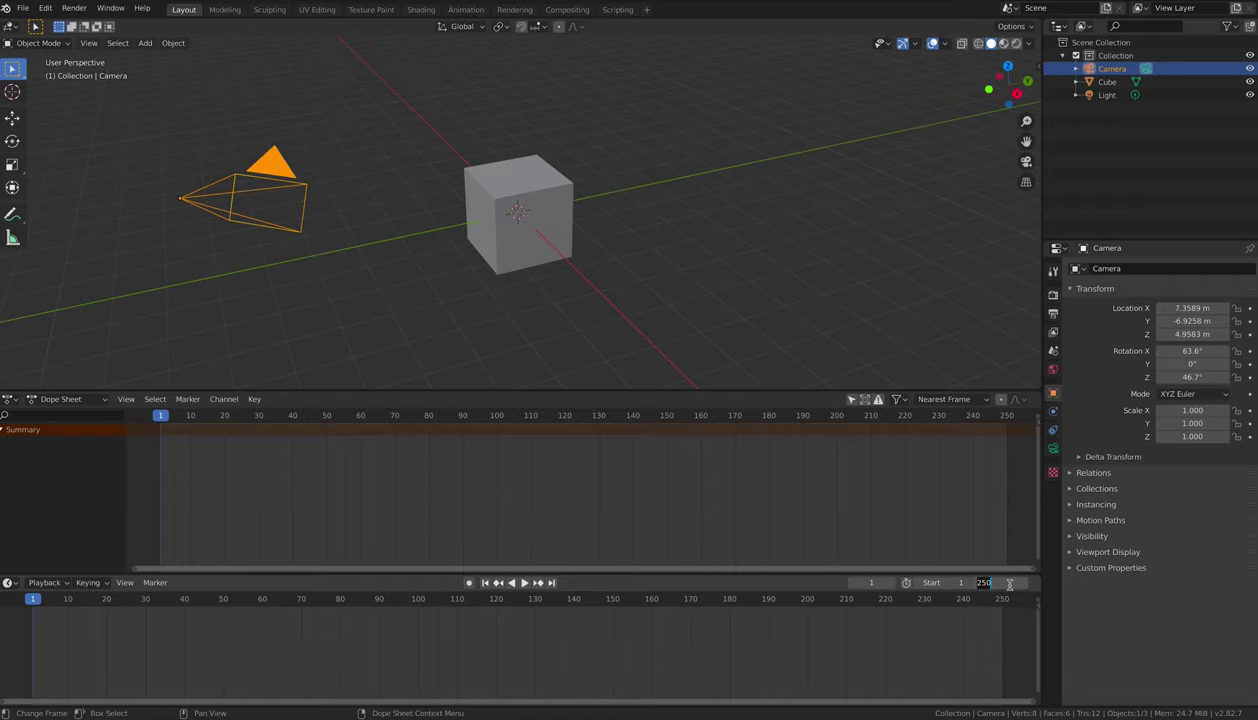
type("1000")
key("Return")
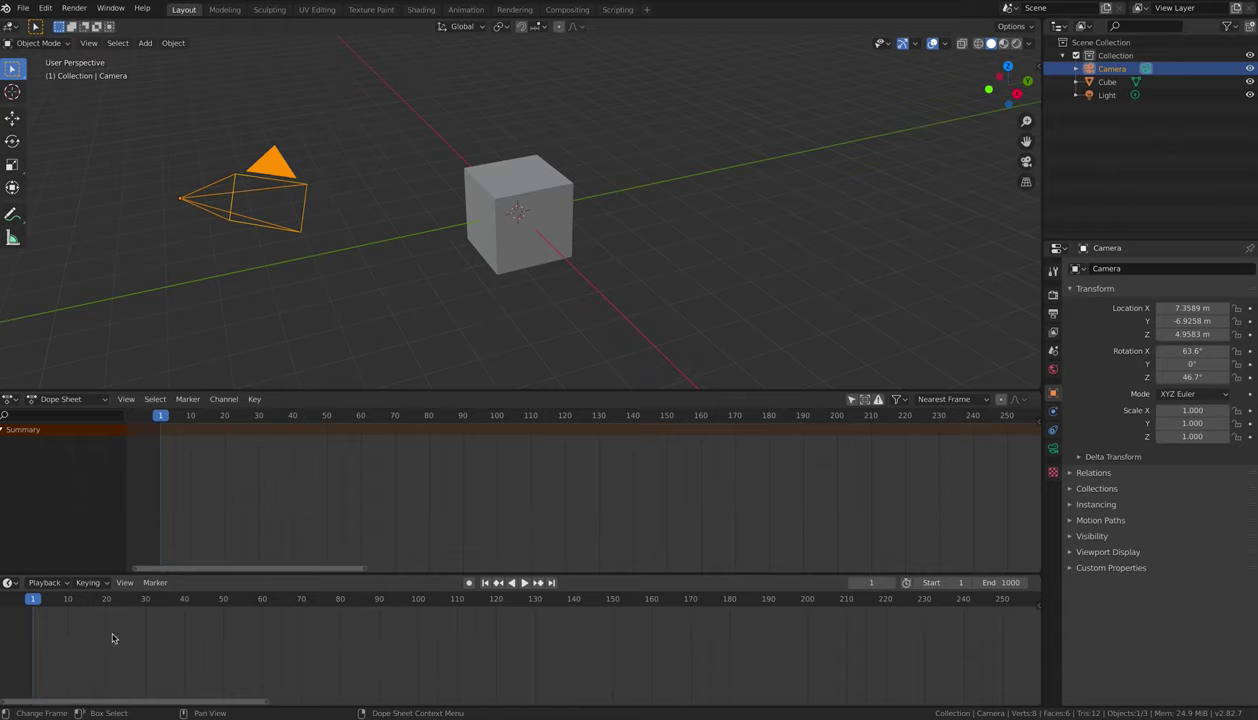
scroll(748, 682, "down", 6)
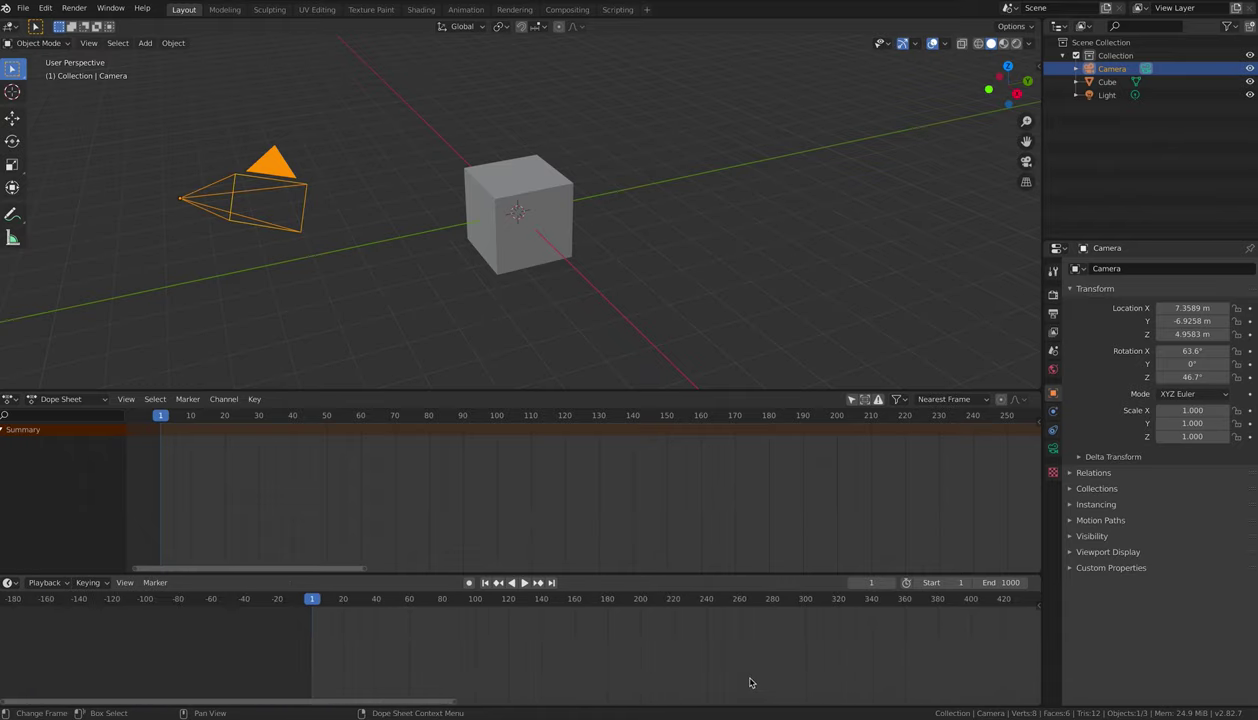
scroll(745, 681, "down", 5)
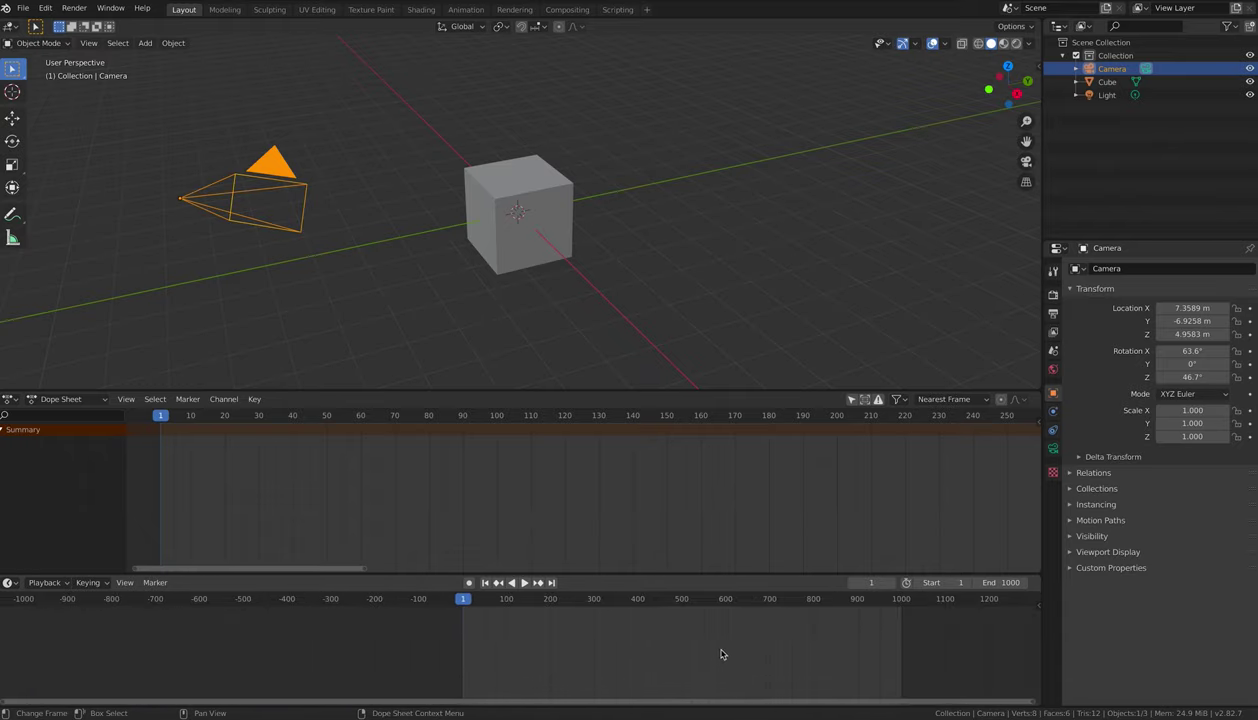
scroll(668, 638, "up", 5)
scroll(672, 641, "up", 3)
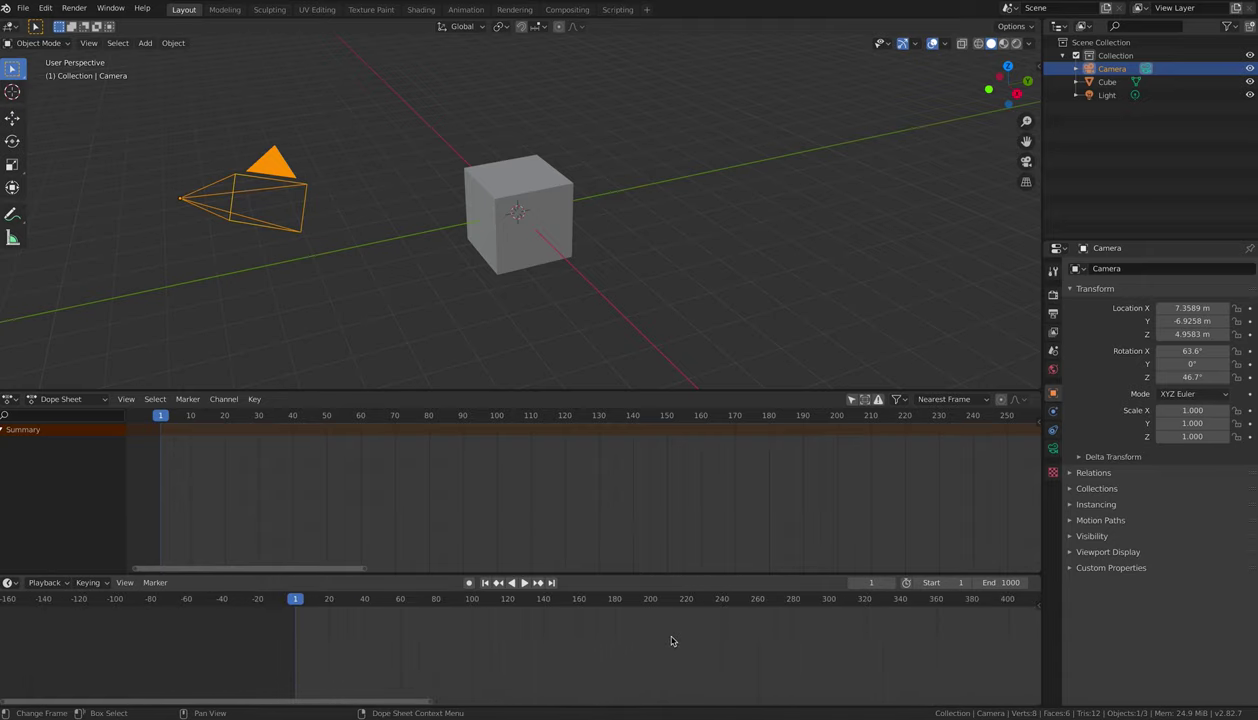
middle_click_drag(607, 640, 386, 646)
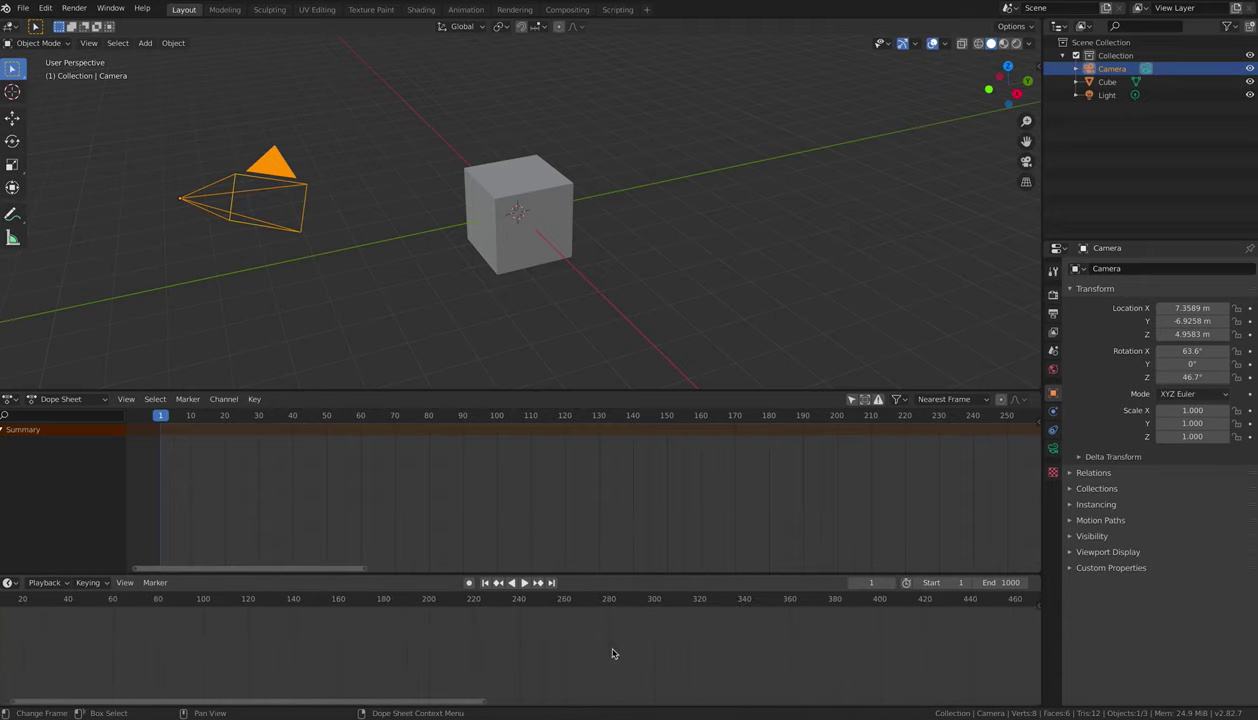
middle_click_drag(607, 664, 677, 661)
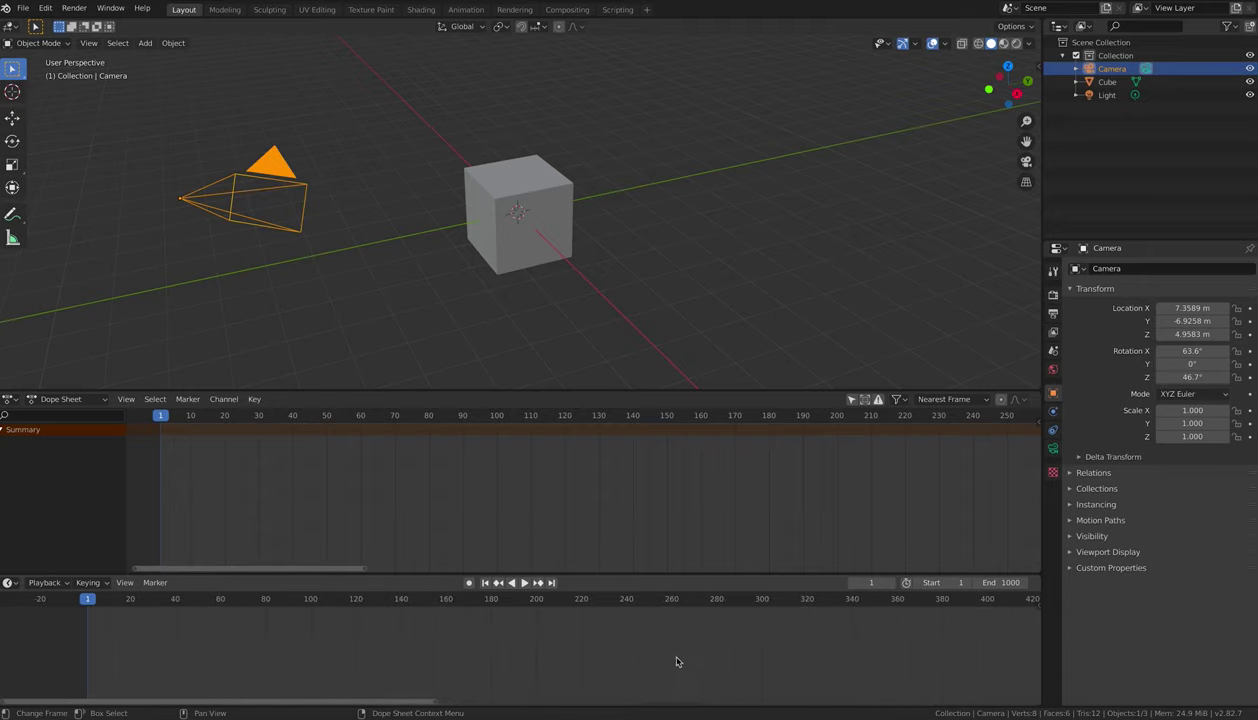
left_click(1002, 582)
type("250")
key("Return")
scroll(513, 648, "down", 1)
scroll(514, 645, "up", 2)
scroll(623, 634, "up", 1)
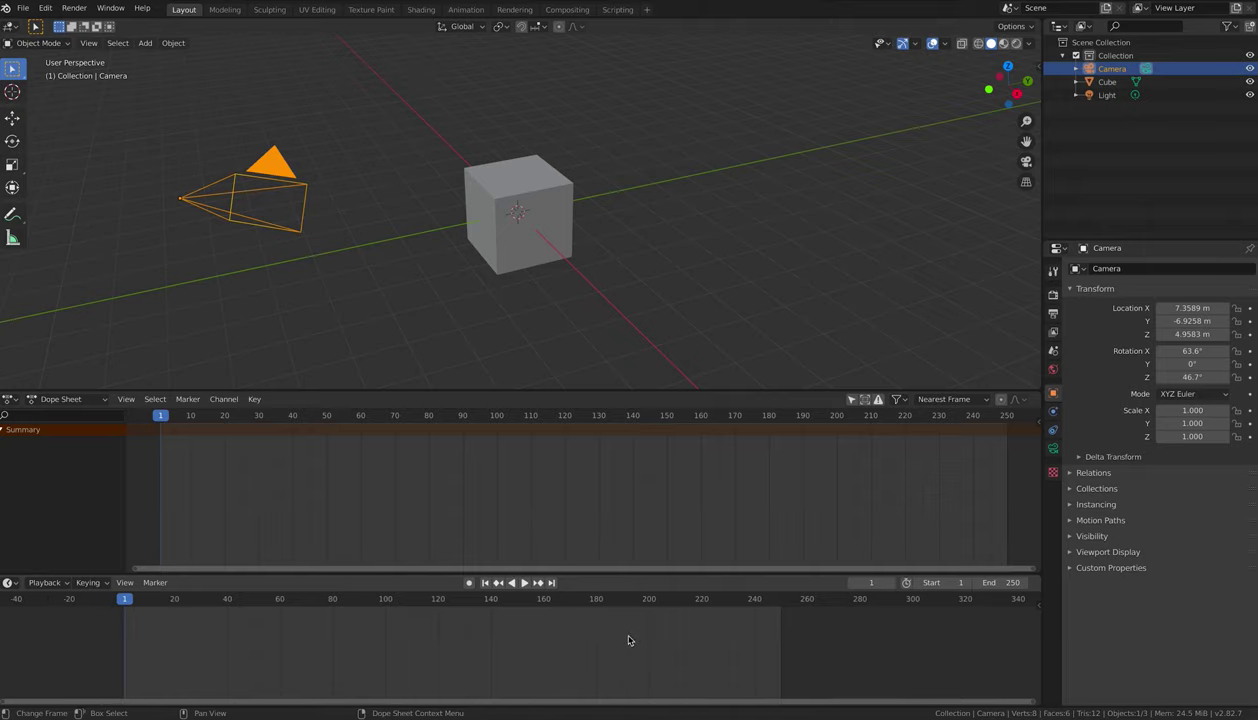
scroll(628, 640, "up", 1)
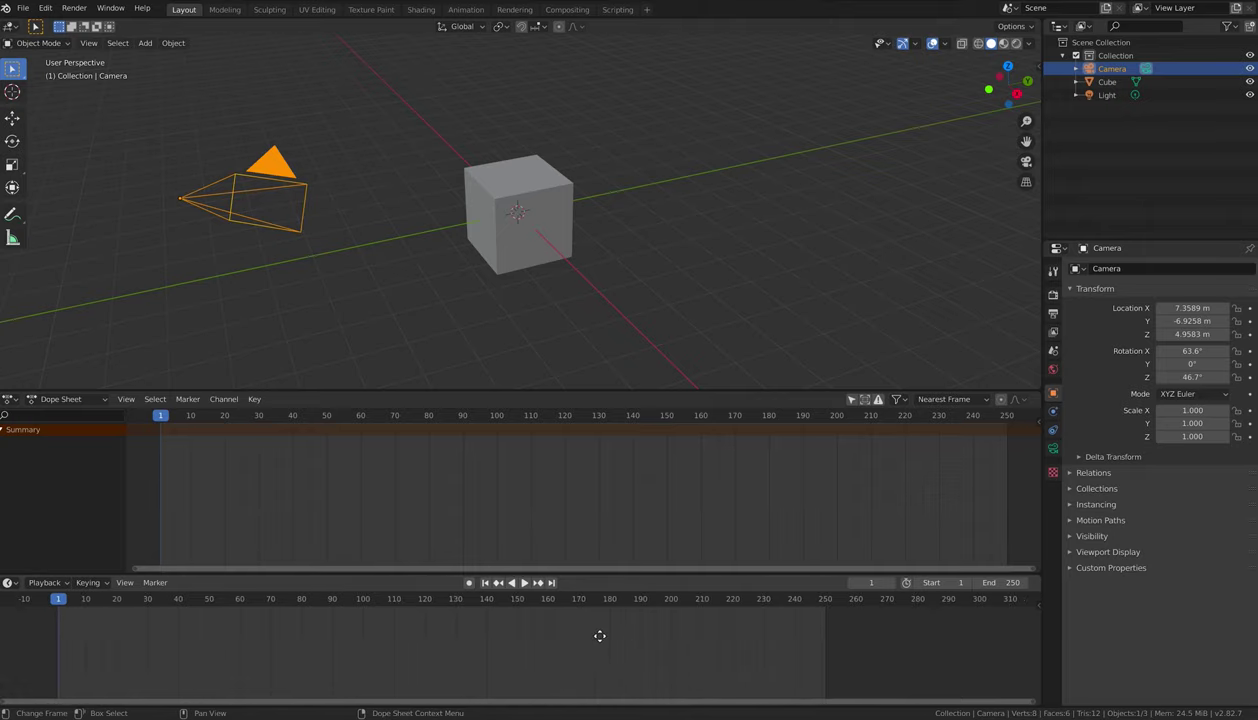
middle_click_drag(599, 636, 634, 635)
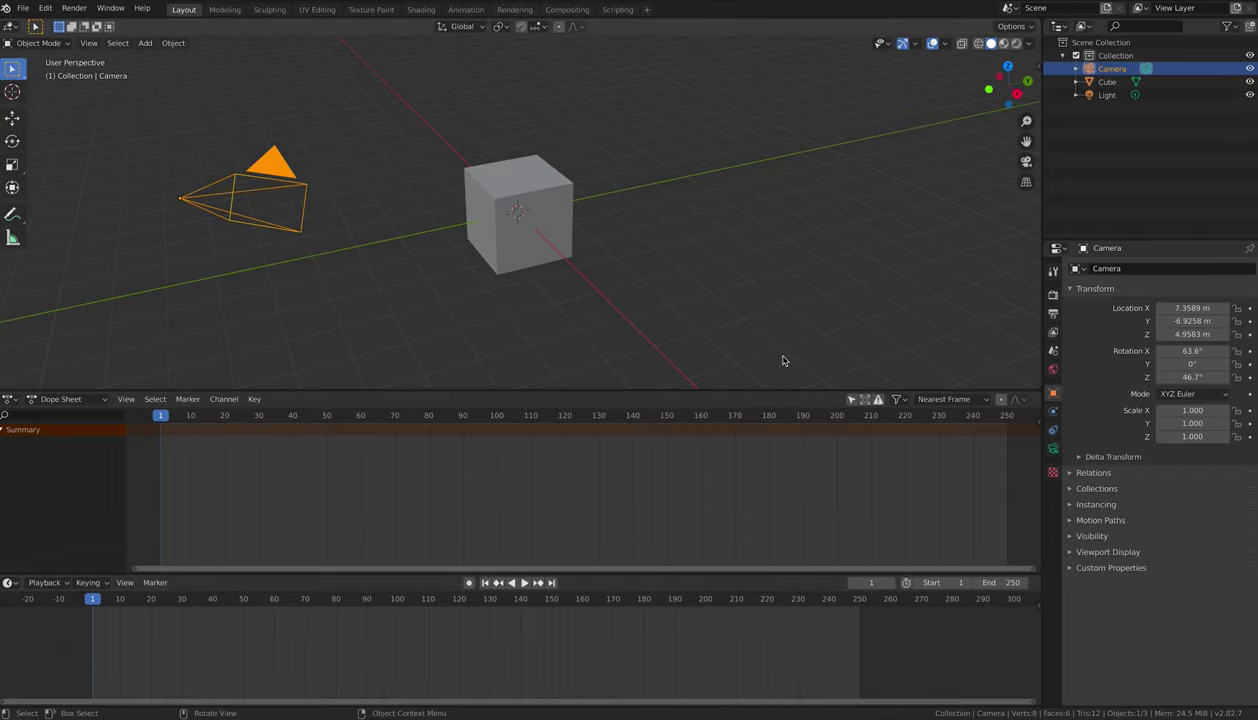
Select the cube, cancelling two rotation attempts so it stays at 0°.
left_click(535, 206)
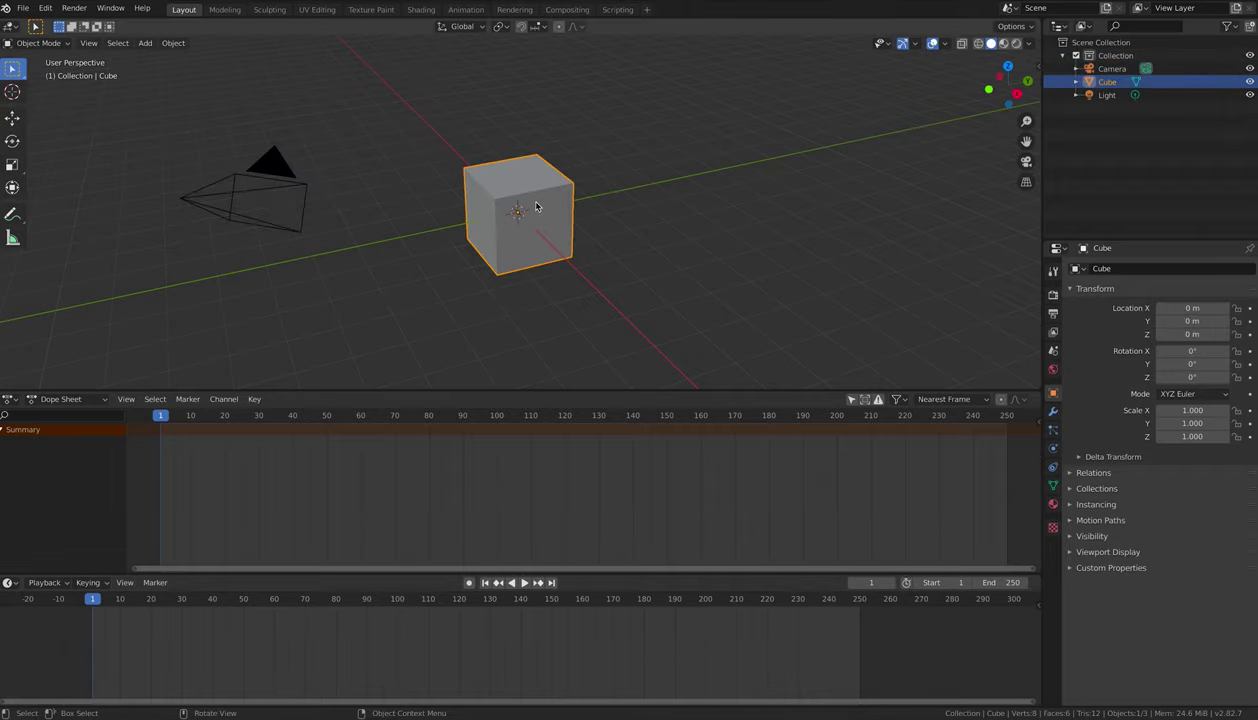
key("r")
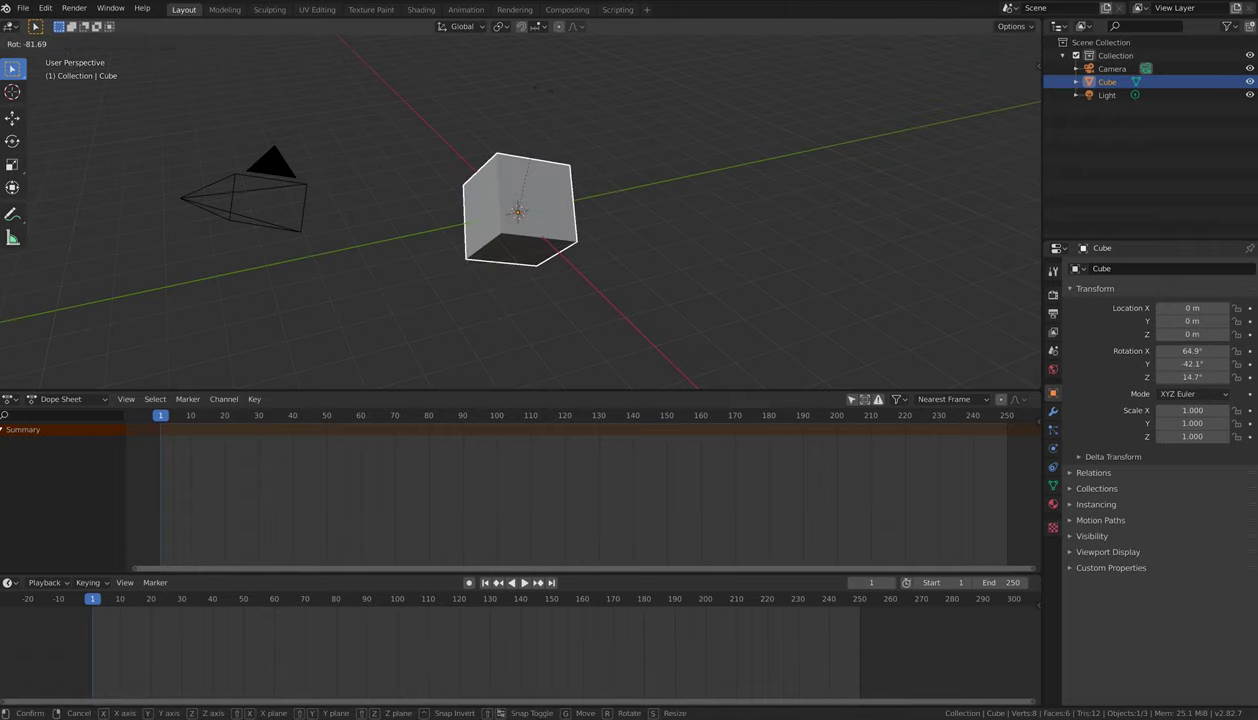
key("Escape")
key("r")
key("Escape")
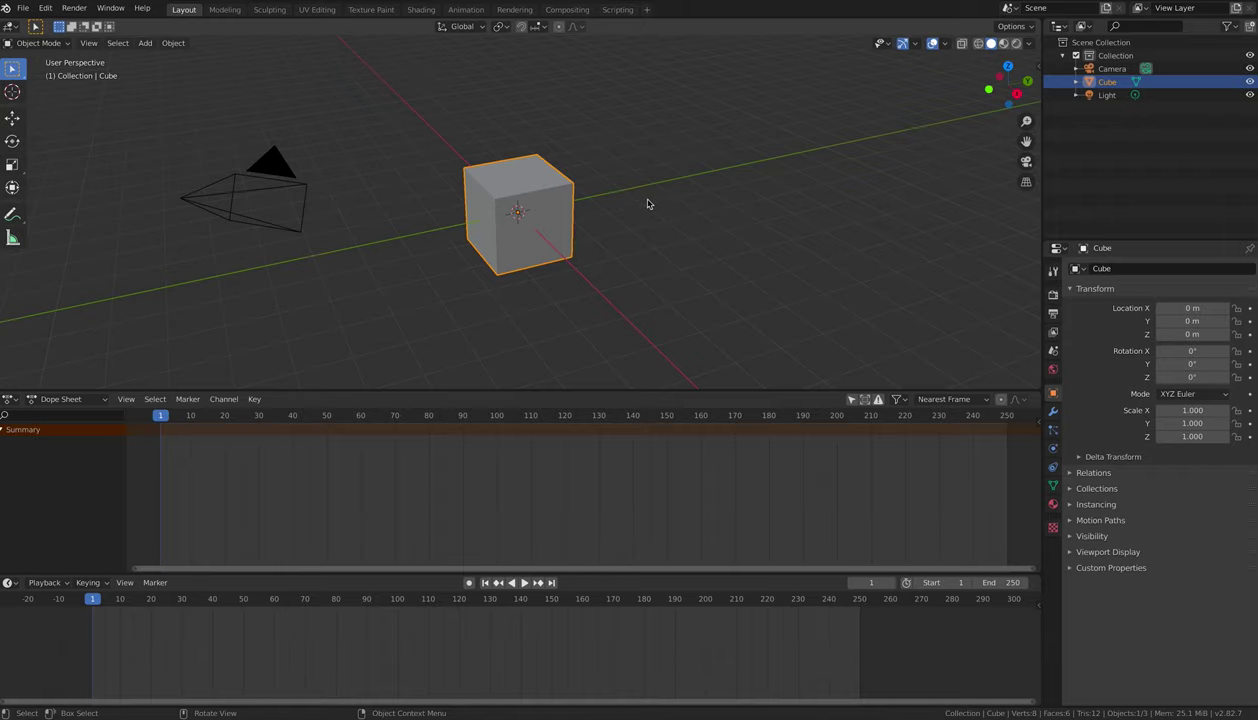
key("i")
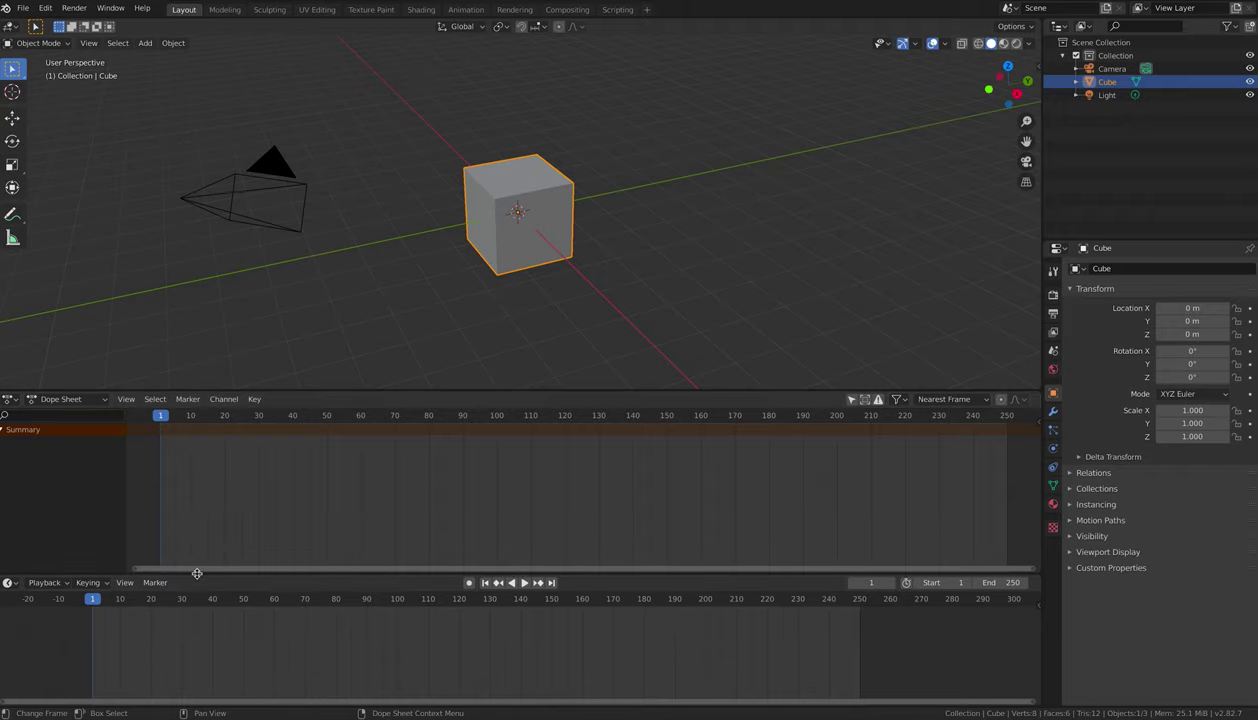
Keyframe the cube's location at frame 1.
left_click_drag(197, 573, 199, 560)
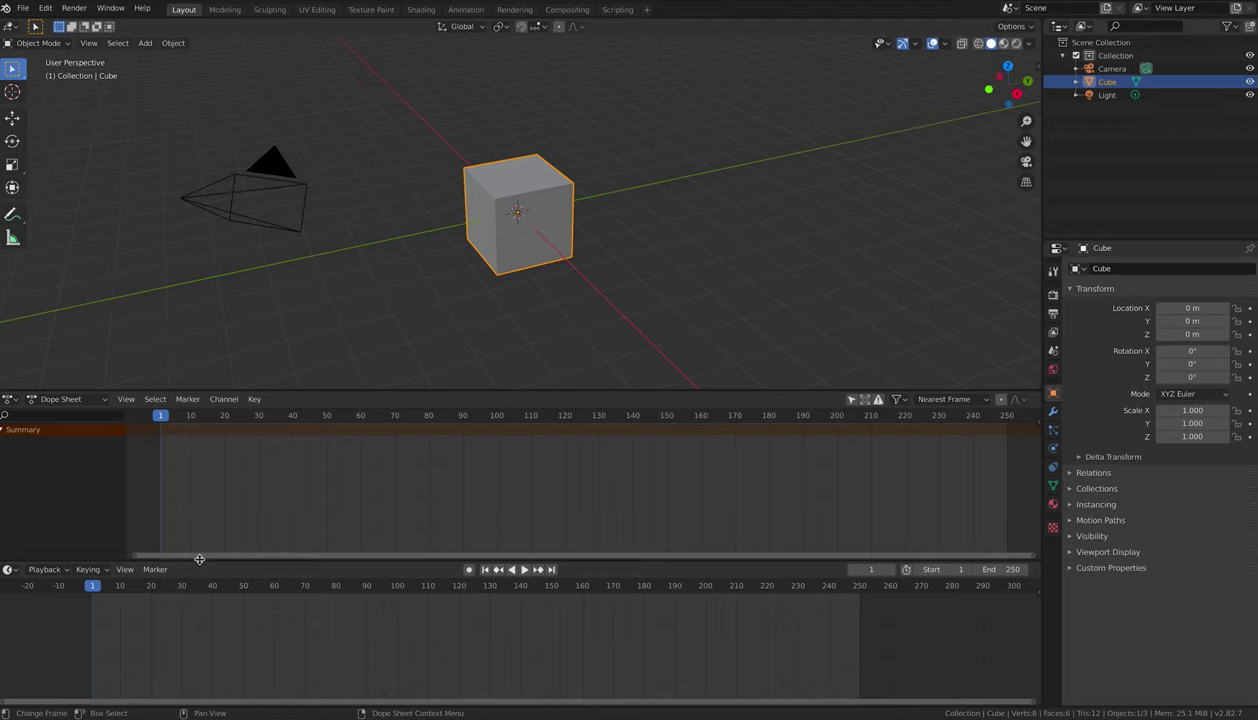
key("i")
left_click(732, 215)
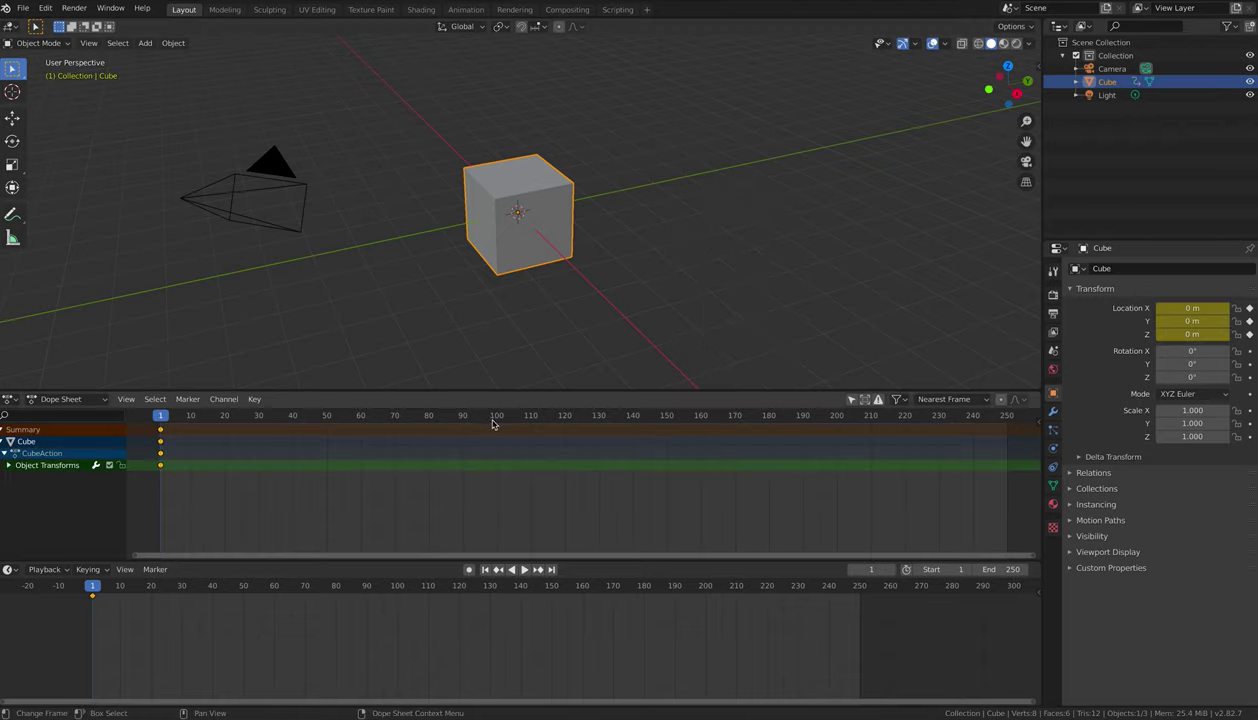
At frame 70 move the cube right, key its location, and play the animation back.
left_click_drag(244, 415, 395, 415)
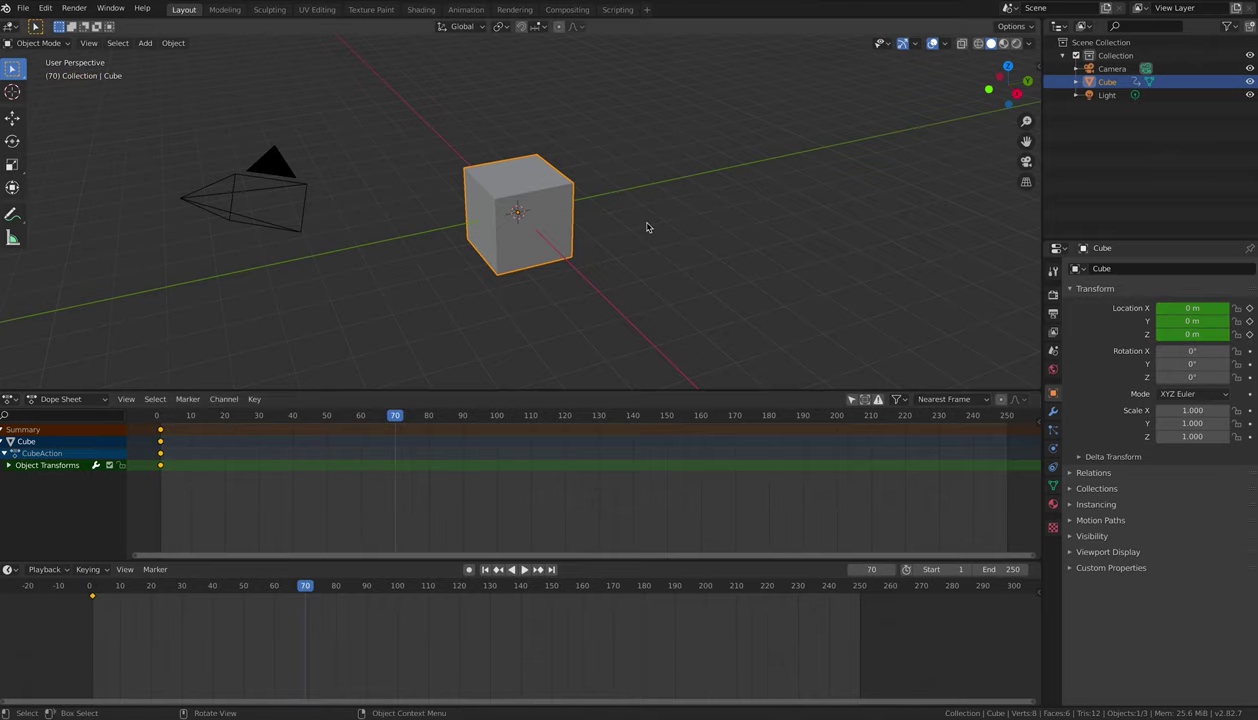
key("g")
left_click(820, 212)
key("i")
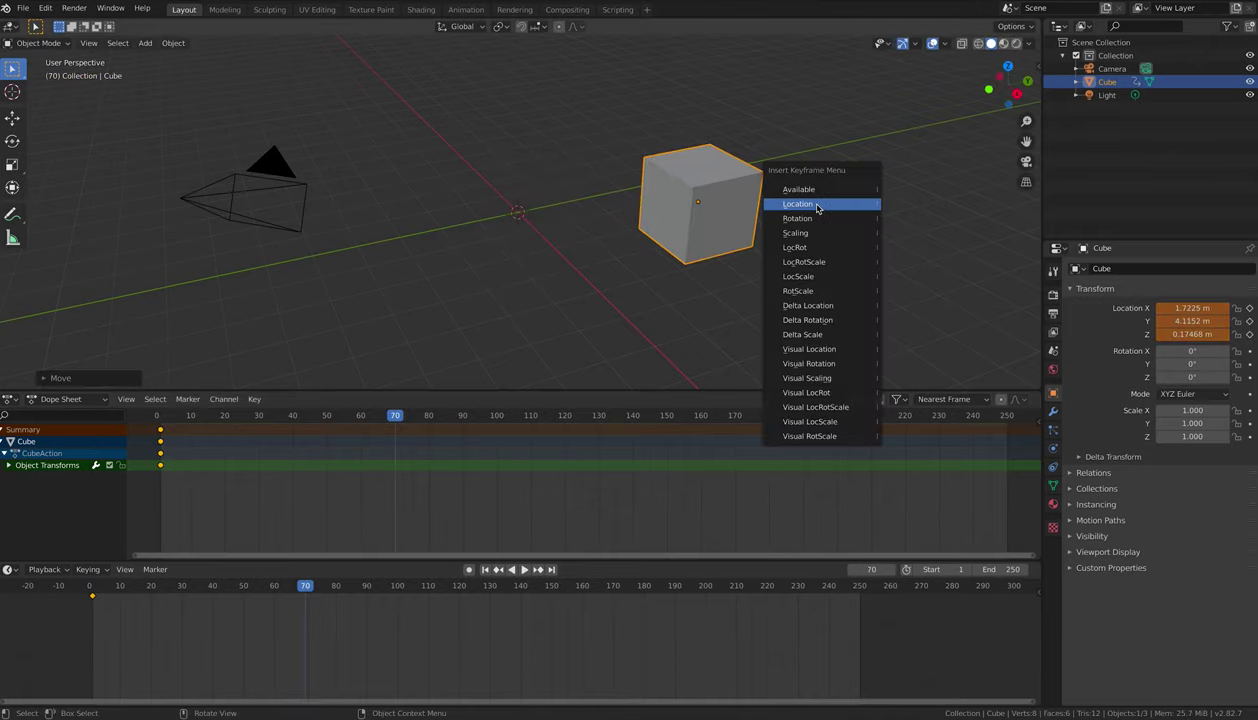
left_click(817, 205)
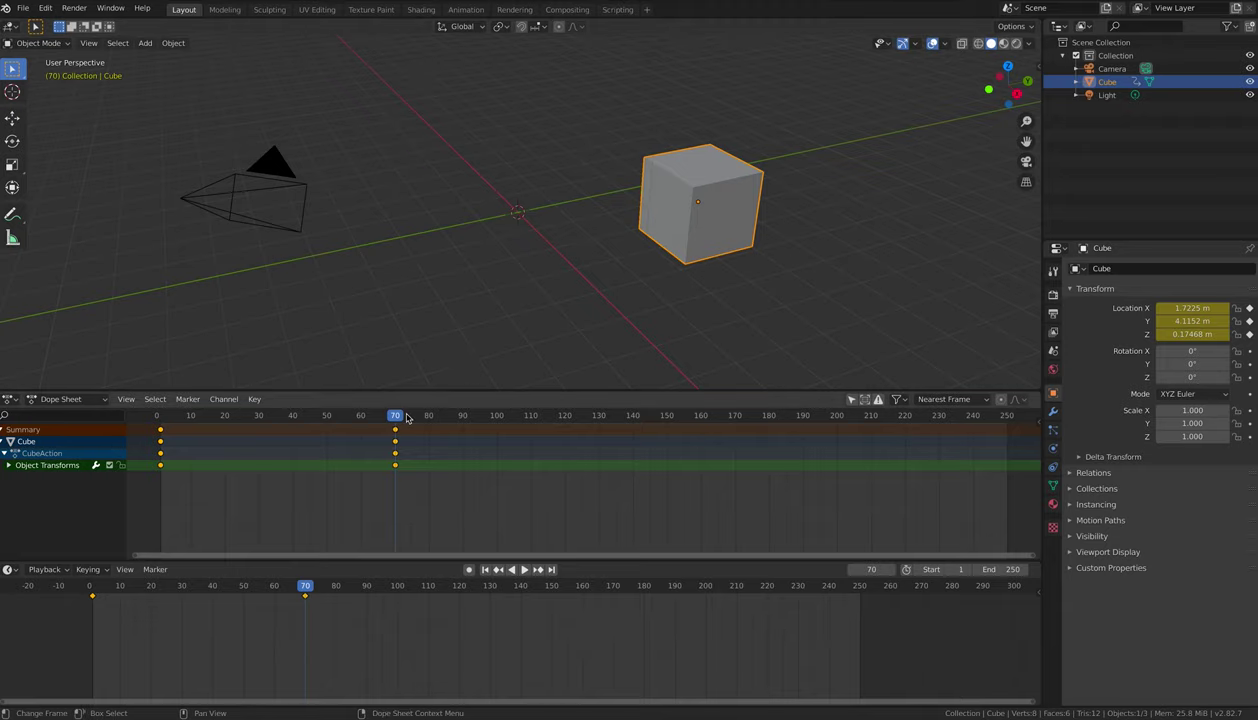
key("space")
left_click_drag(392, 415, 470, 415)
key("space")
Delete all the cube's keyframes, move it toward the centre, and turn on Auto Keying.
key("x")
left_click(390, 465)
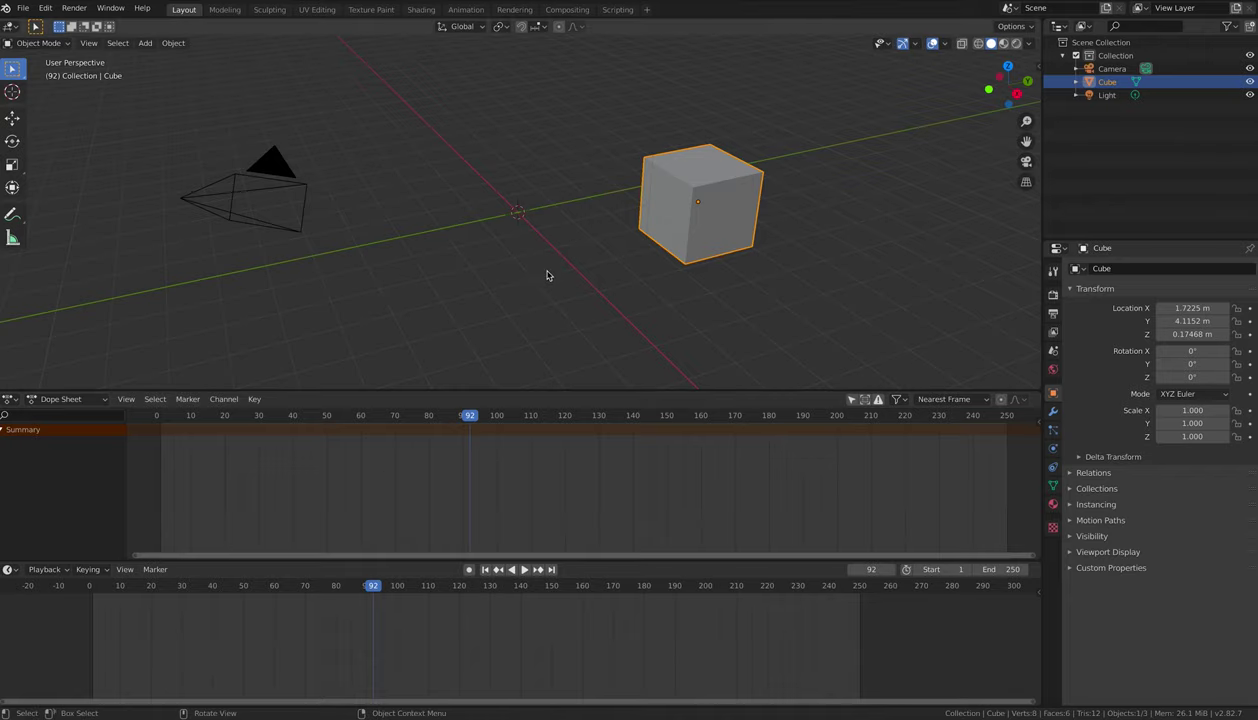
left_click_drag(709, 203, 519, 193)
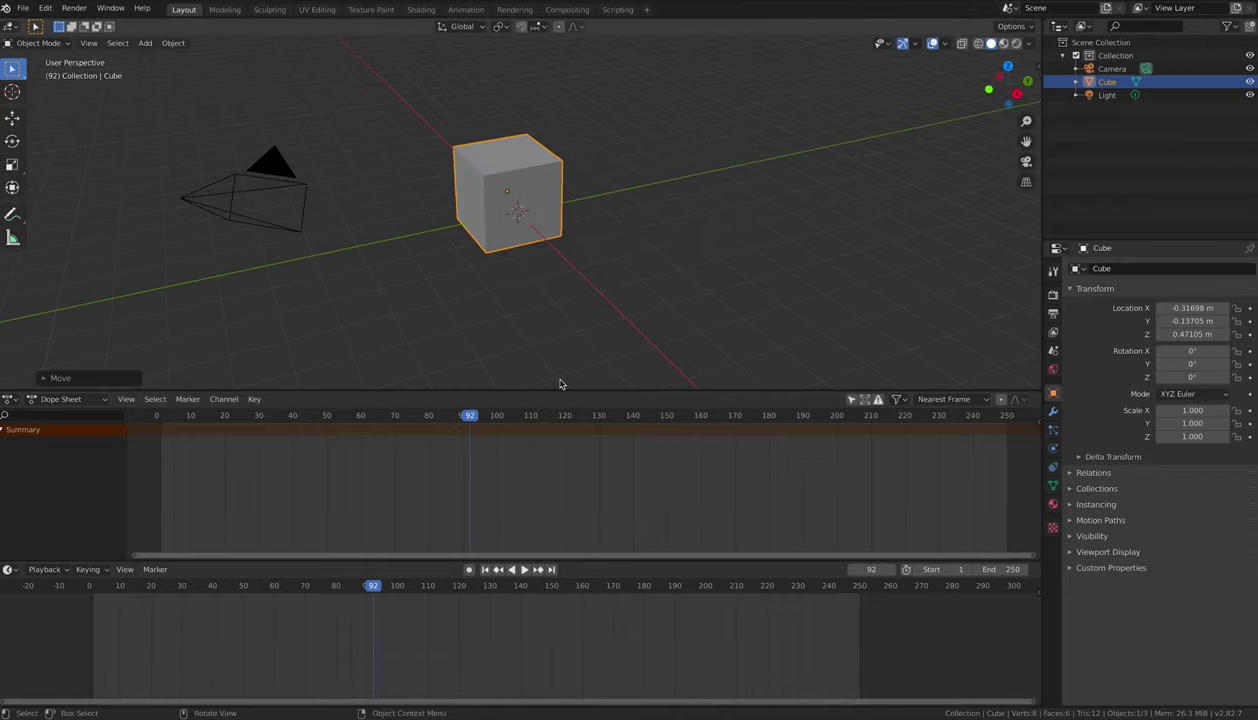
left_click(470, 570)
Auto-key cube moves at frame 92, then down-left at frame 3.
key("g")
left_click(552, 184)
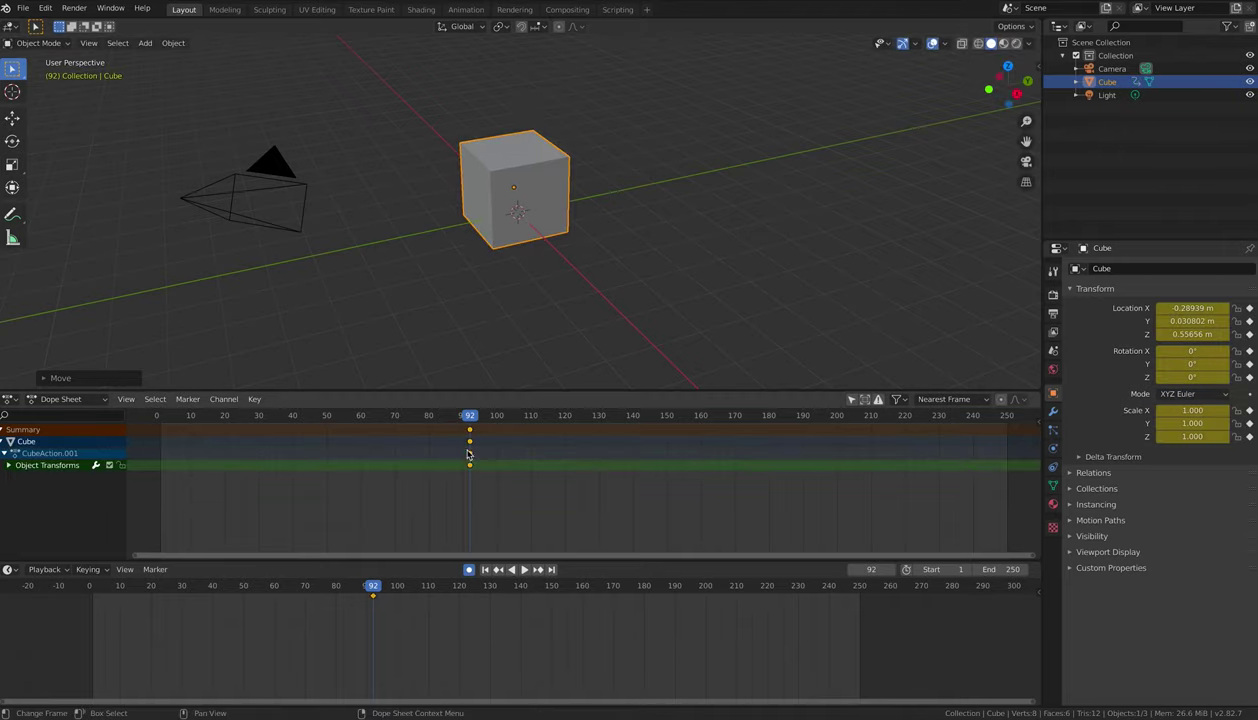
left_click_drag(470, 428, 166, 425)
key("g")
left_click(468, 205)
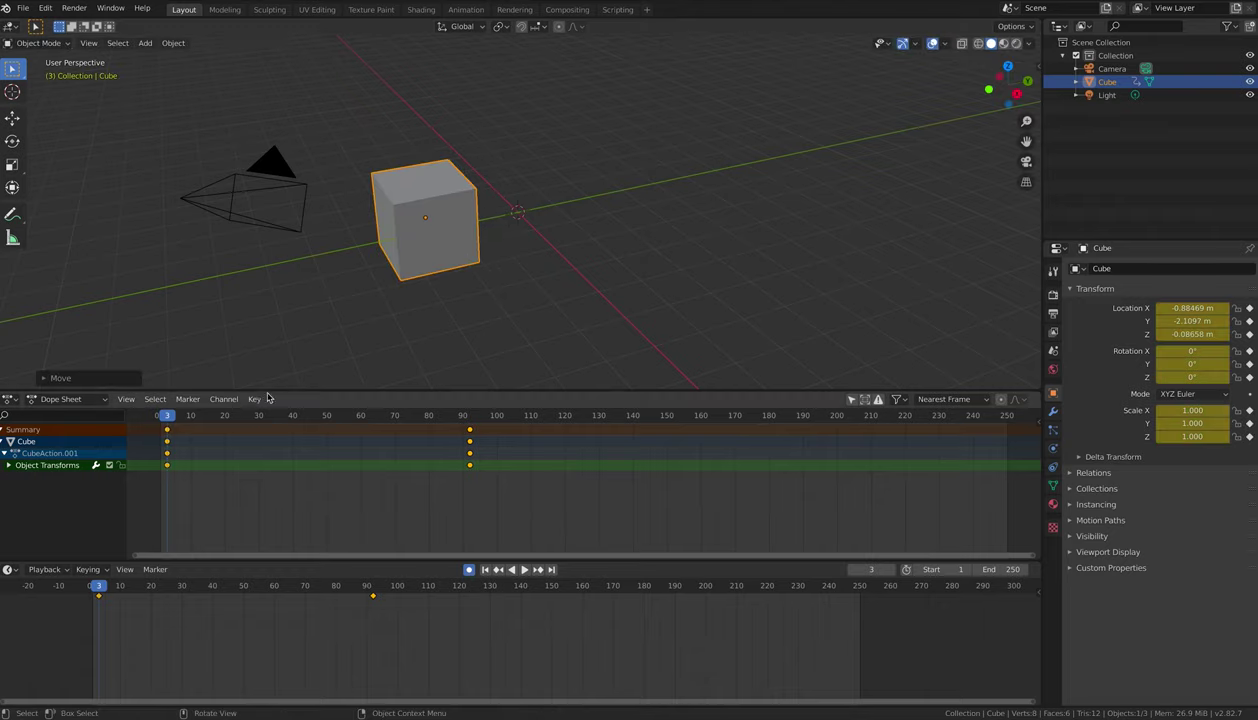
Stop playback at frames 170 and 57, keying the cube to the right and then higher.
key("space")
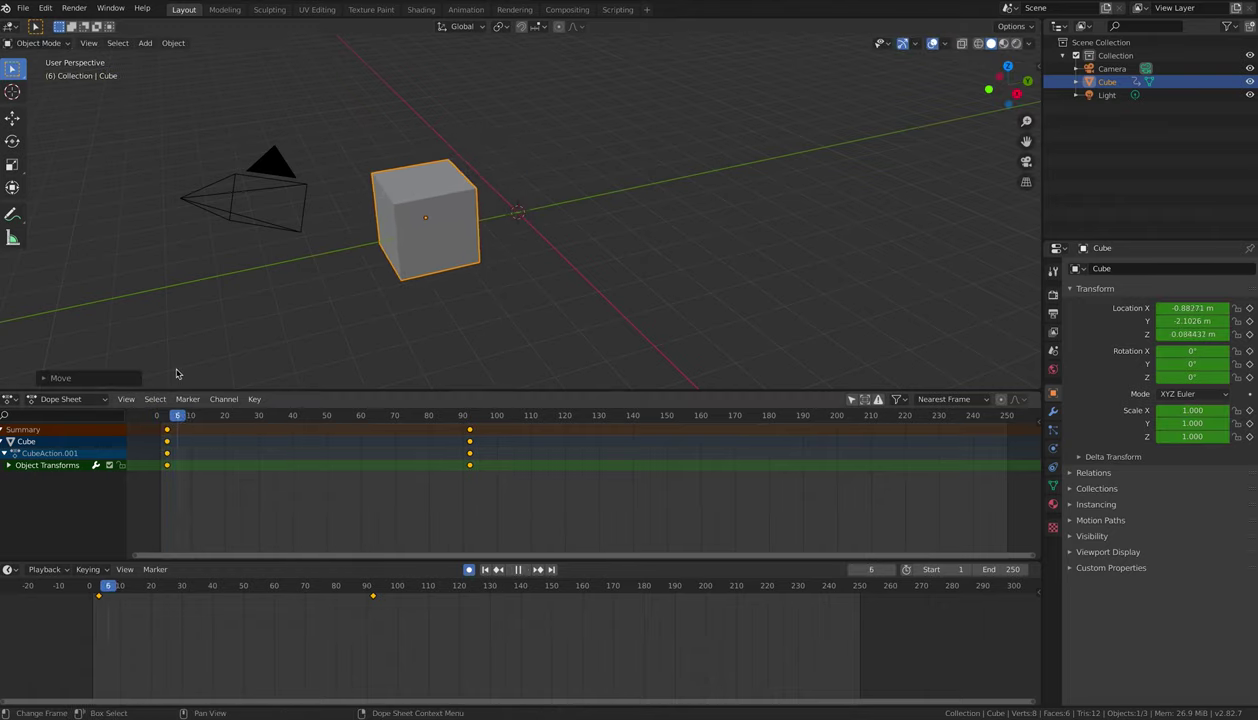
key("space")
left_click(737, 415)
key("g")
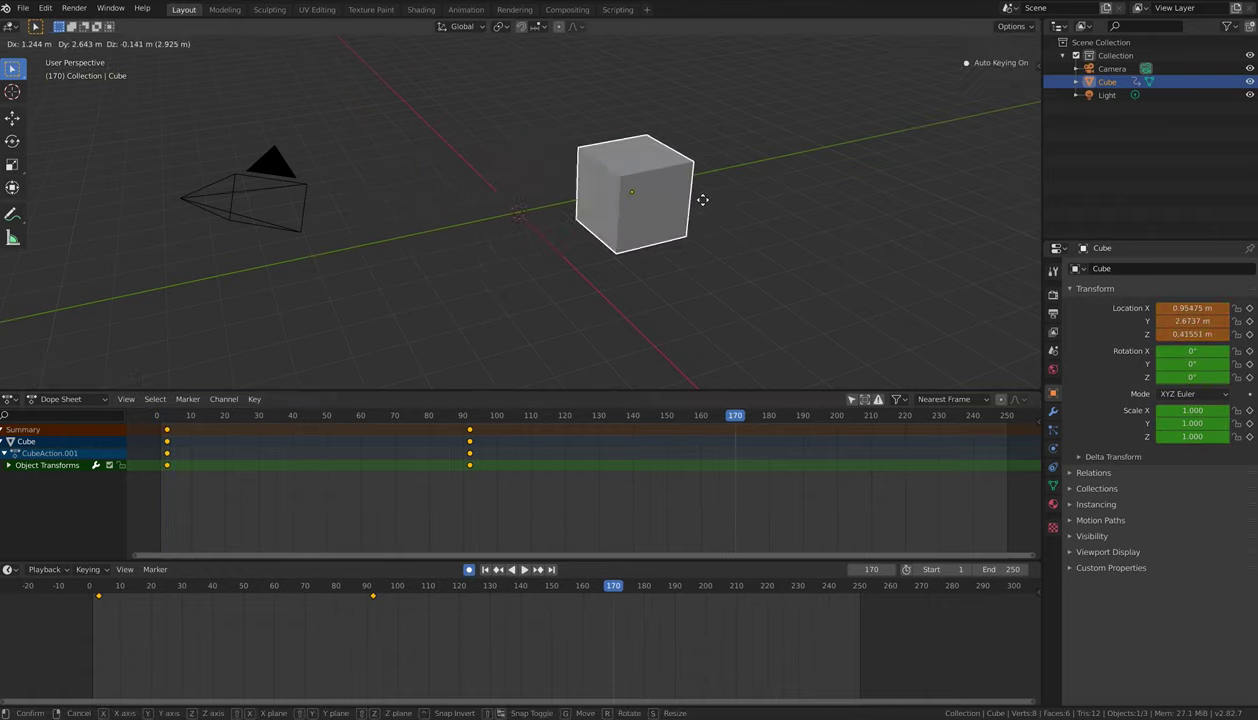
left_click(690, 205)
key("space")
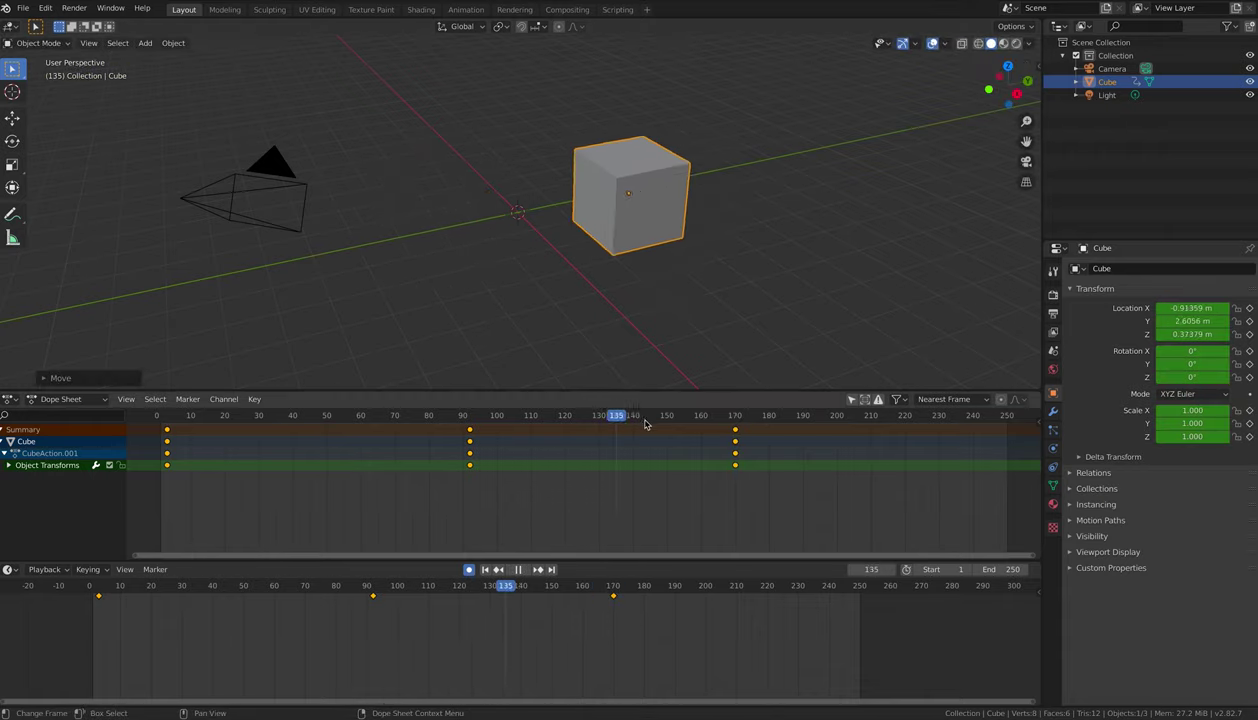
key("space")
left_click(351, 415)
key("g")
left_click(388, 188)
Key a lower cube position at around frame 137.
key("space")
left_click_drag(353, 420, 622, 422)
key("g")
left_click(618, 288)
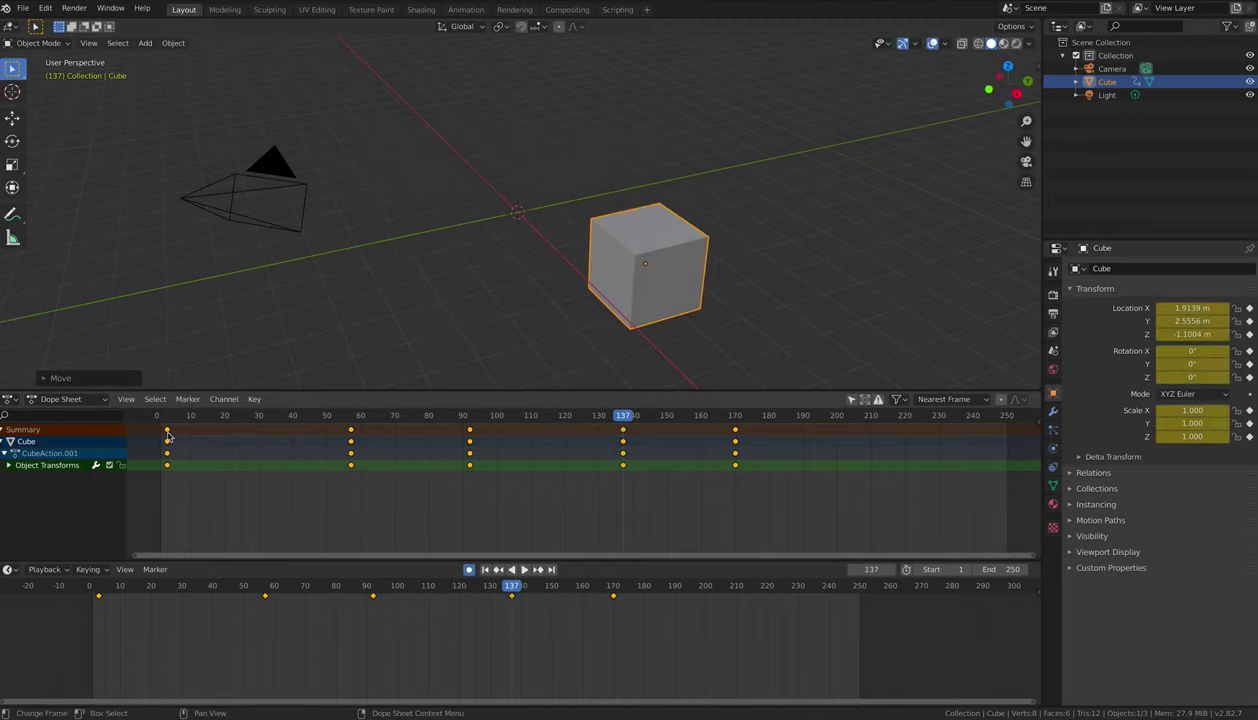
left_click(174, 418)
Scrub and play through the motion, then undo the recent keyframes one by one.
left_click_drag(174, 418, 812, 463)
key("Escape")
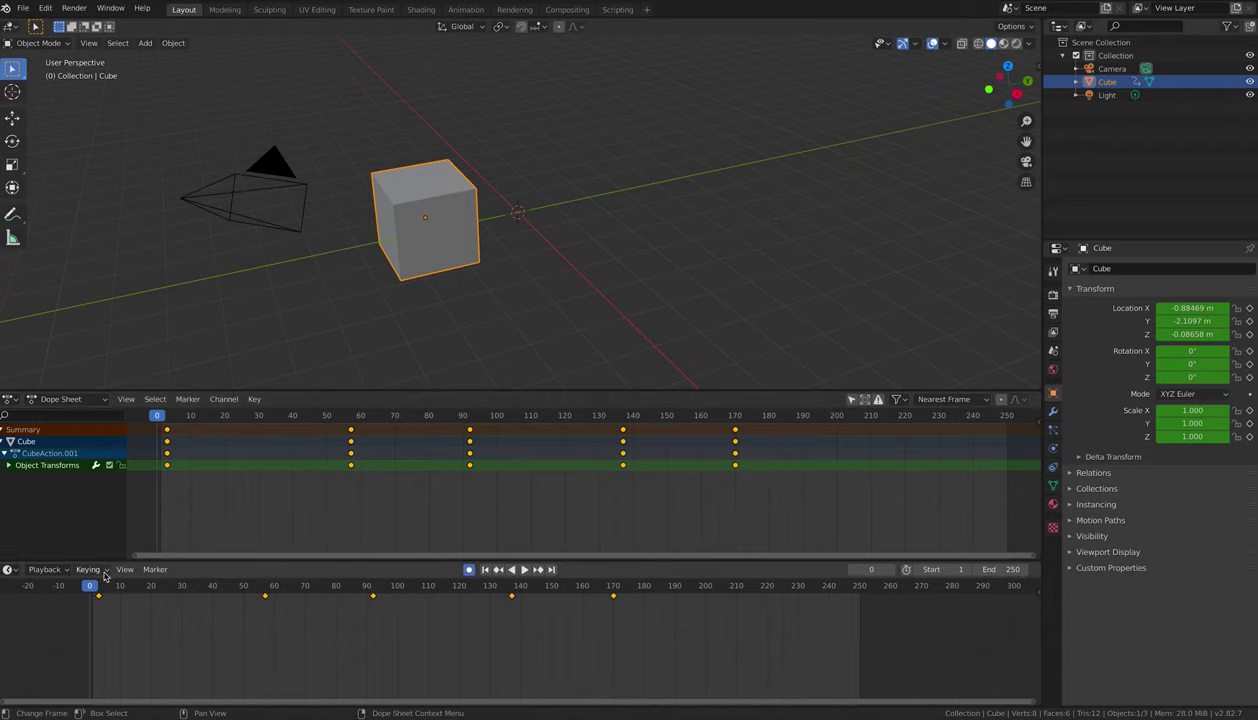
key("space")
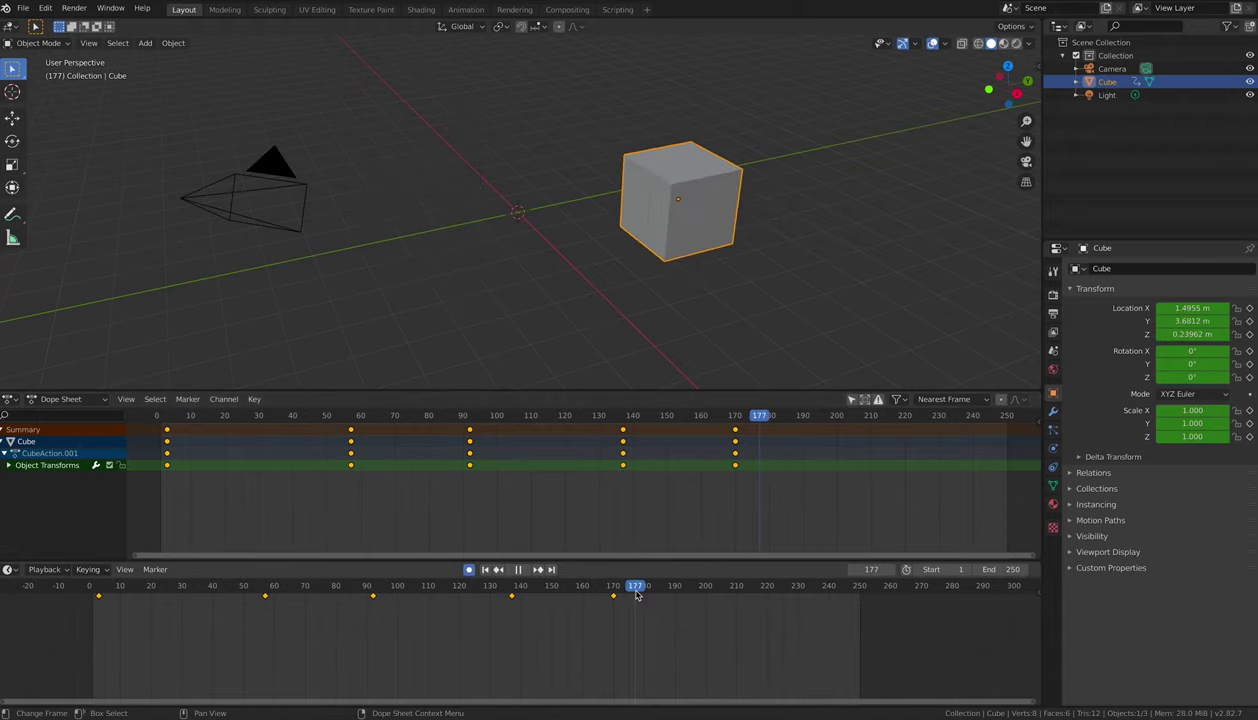
key("Escape")
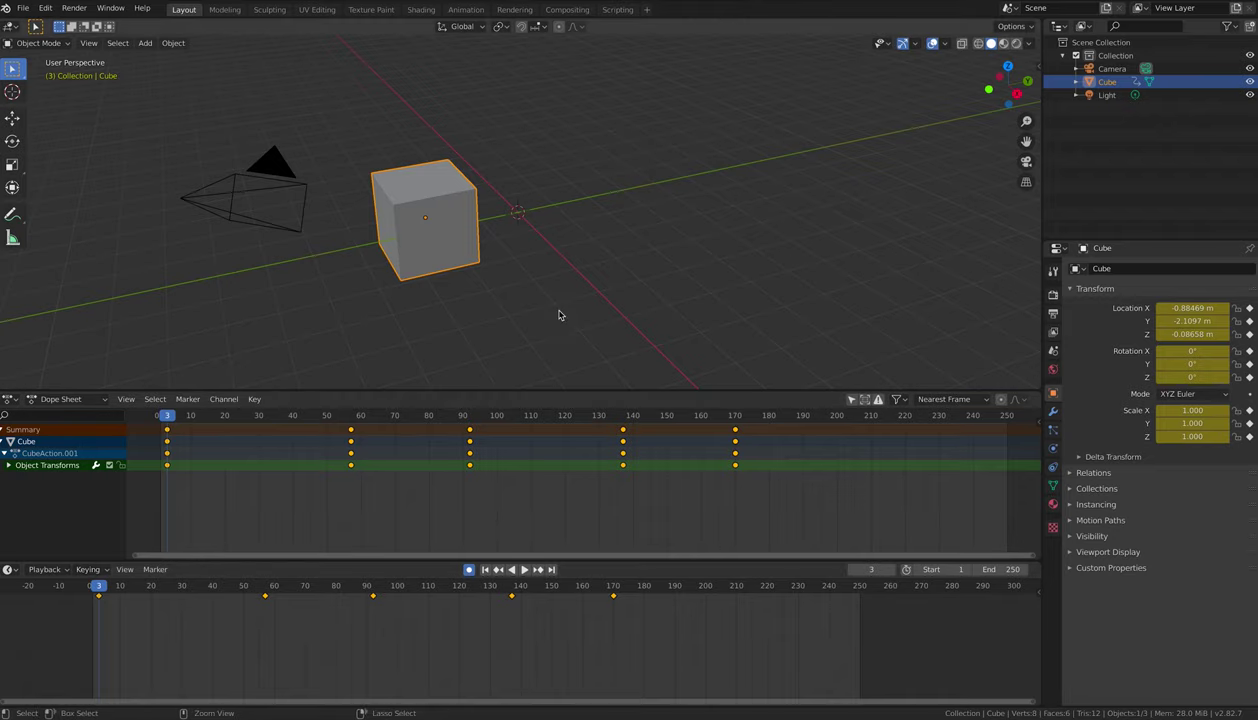
key("ctrl+z")
key("ctrl+z")
key("ctrl+z")
key("ctrl+z")
key("ctrl+z")
key("ctrl+z")
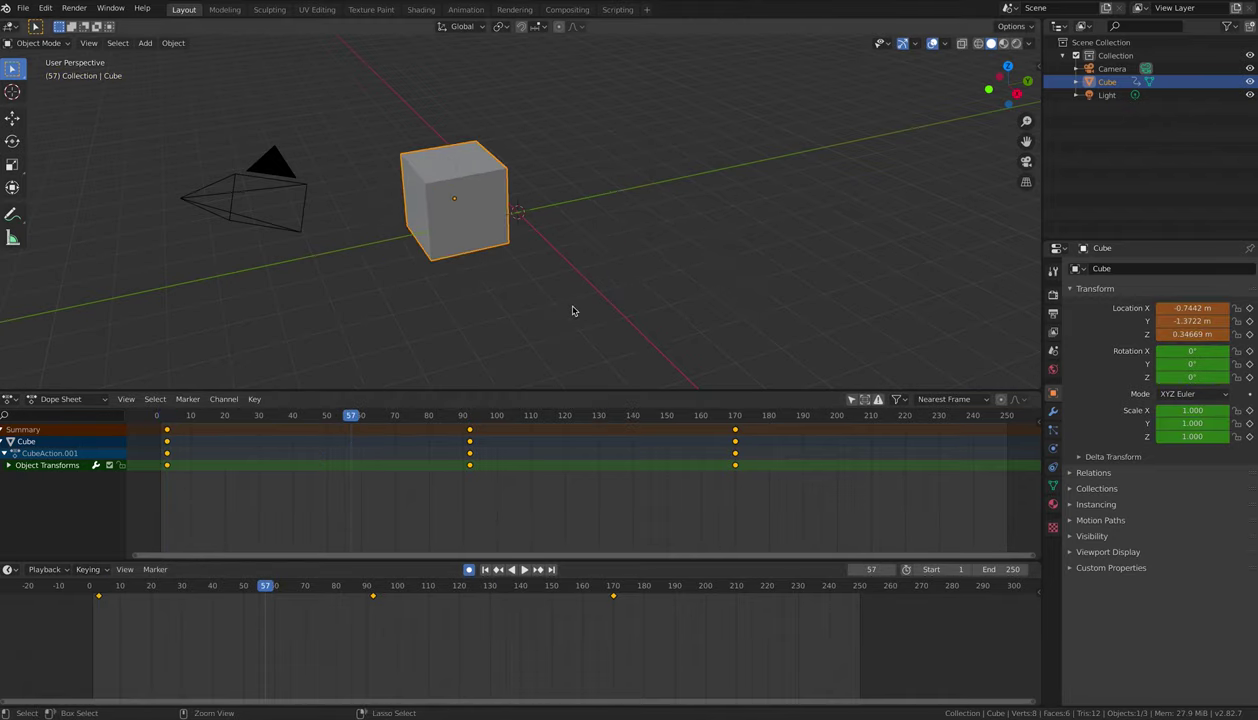
Undo the last key, then insert a LocRotScale keyframe for the cube at frame 1.
key("ctrl+z")
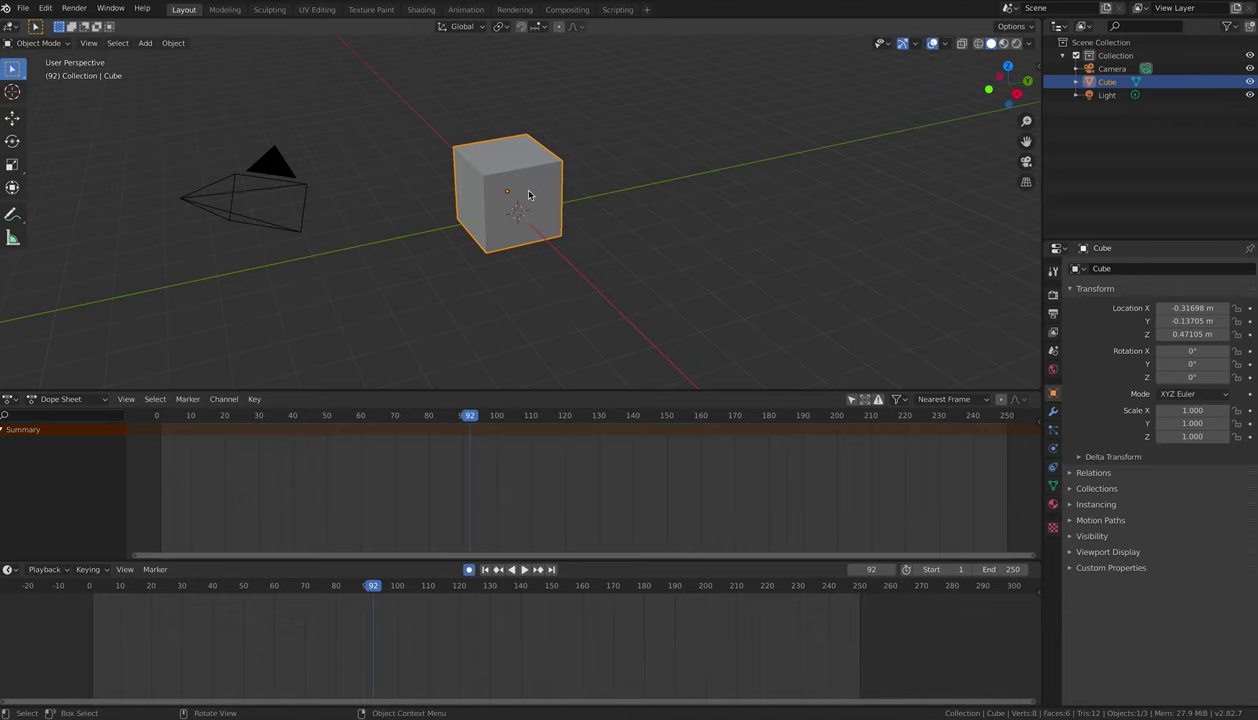
left_click_drag(472, 414, 160, 410)
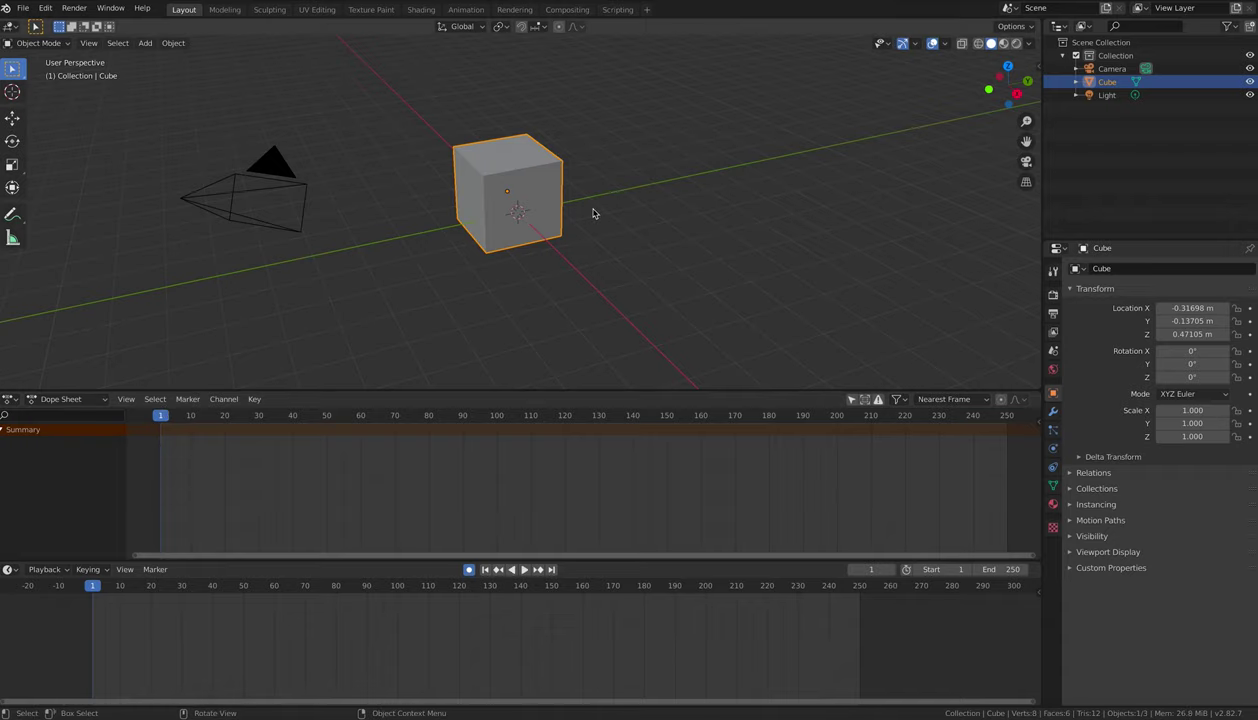
key("i")
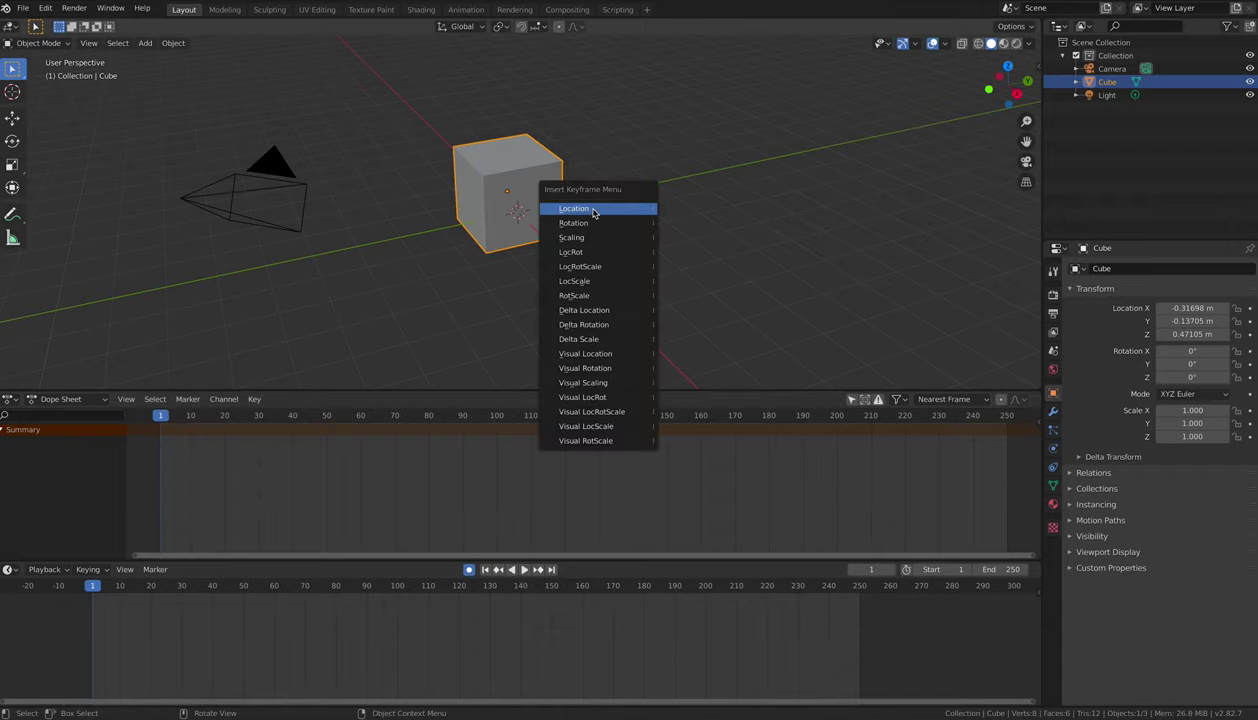
left_click(607, 267)
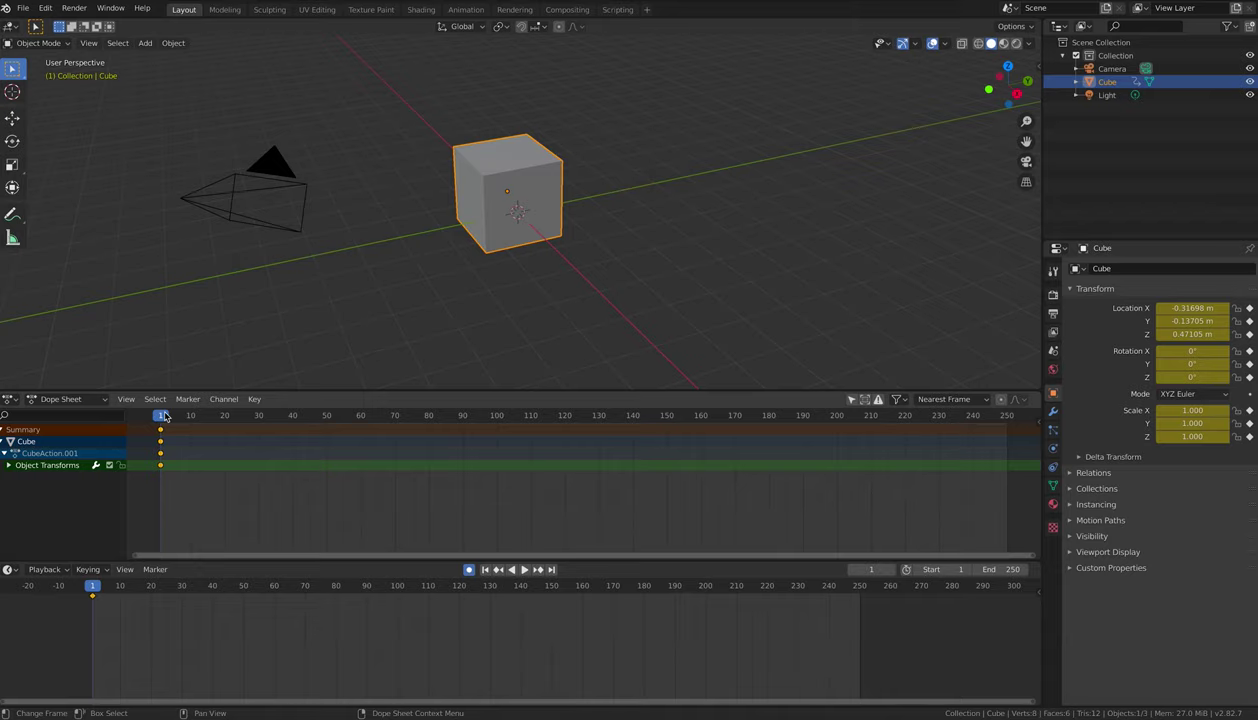
left_click_drag(165, 416, 158, 419)
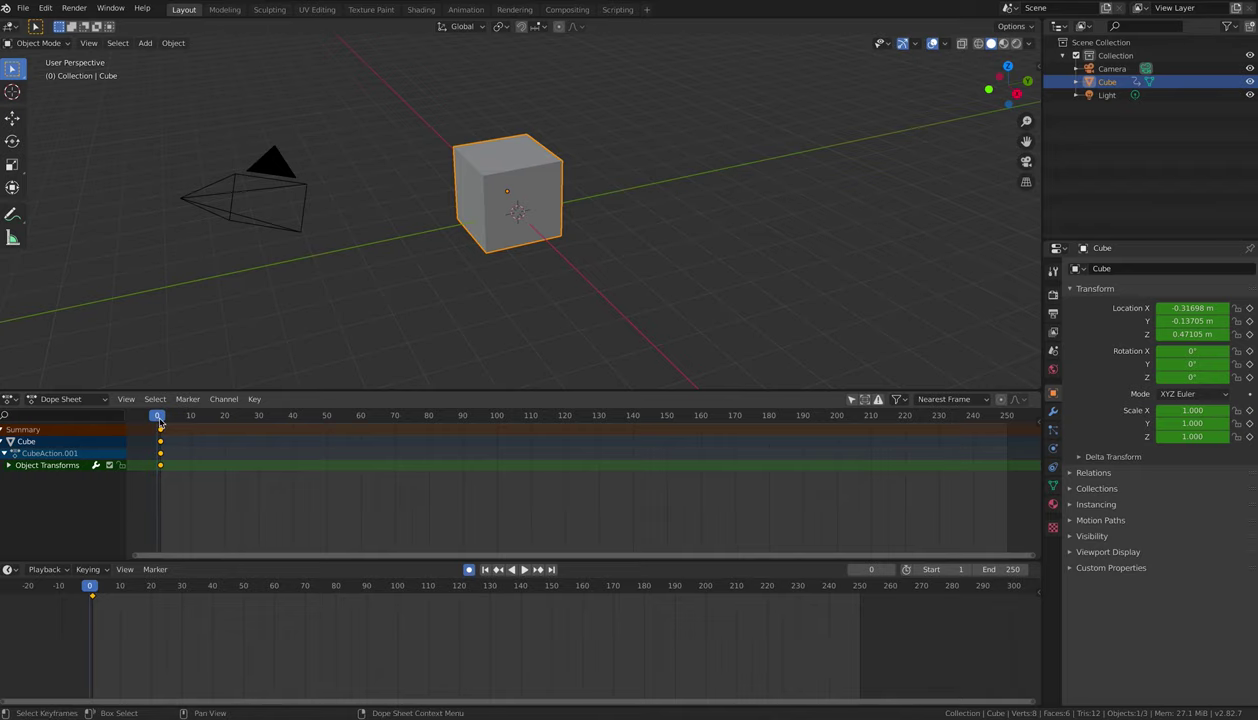
Stop playback at frame 25 and set the Output frame rate to 25 fps.
key("space")
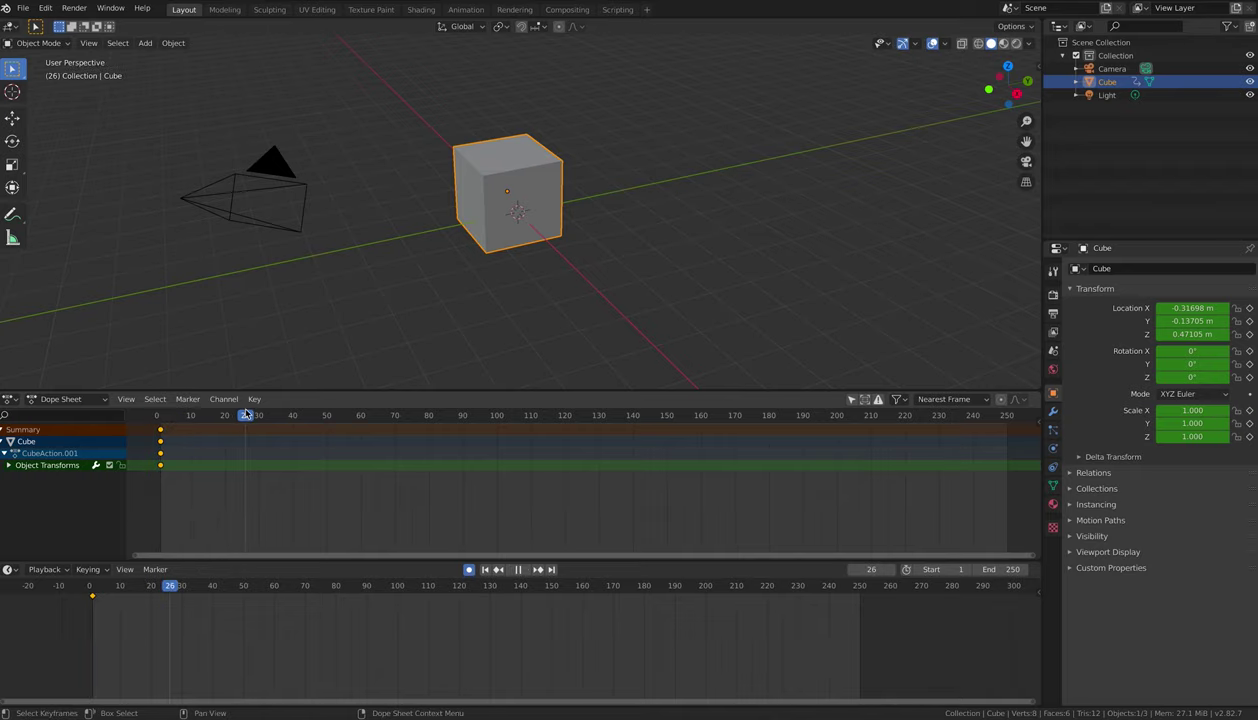
left_click(243, 415)
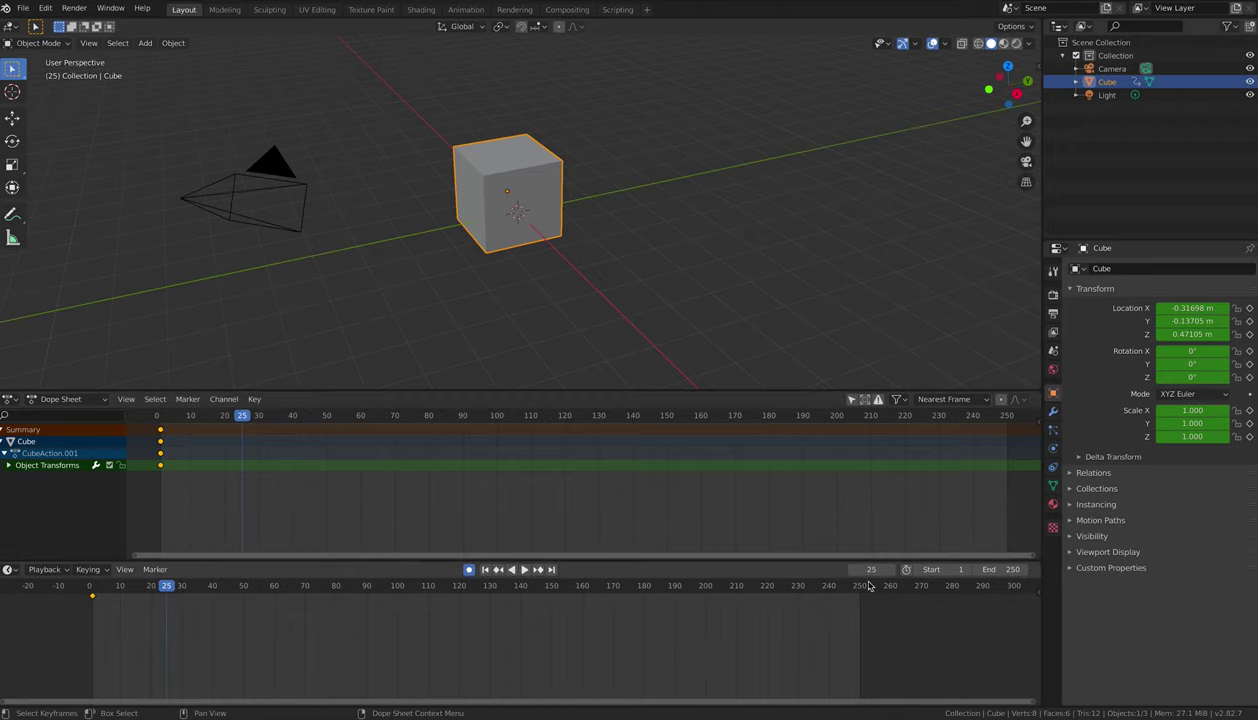
left_click(1053, 313)
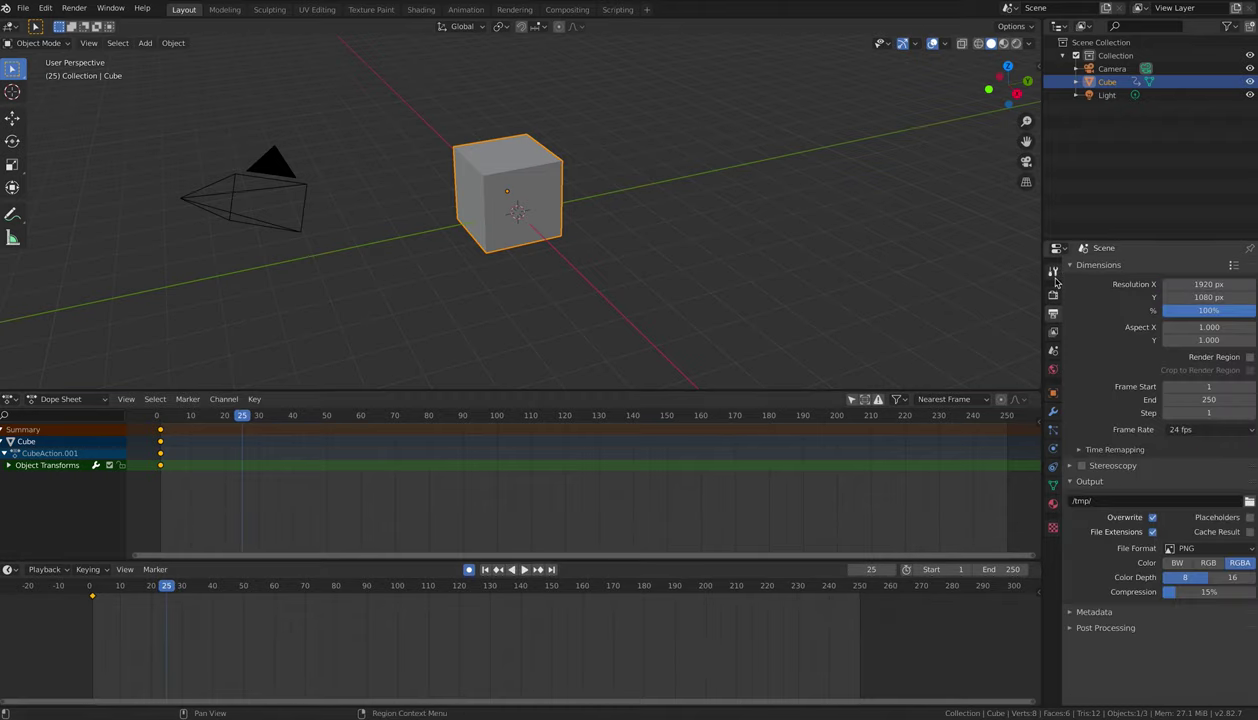
left_click(1201, 432)
left_click(1190, 467)
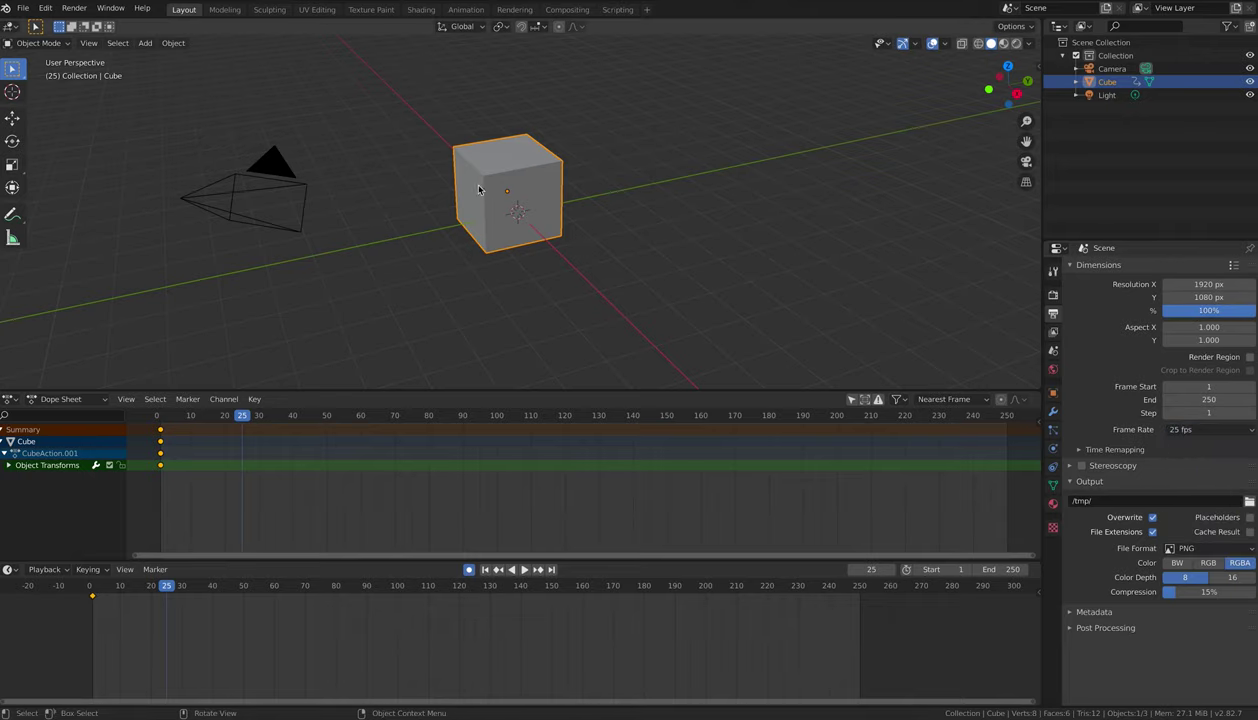
In front orthographic view, move the cube right to key frame 25, then scrub to preview.
scroll(437, 150, "up", 5)
scroll(441, 146, "down", 6)
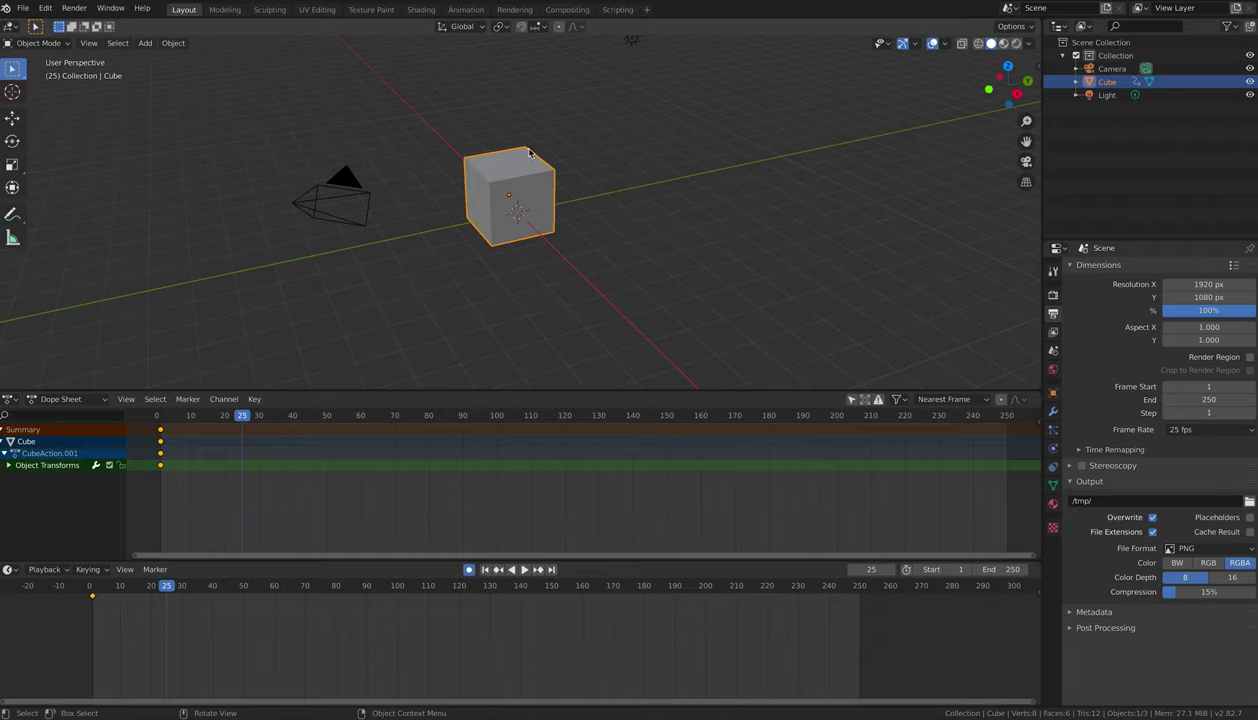
middle_click_drag(529, 152, 505, 213)
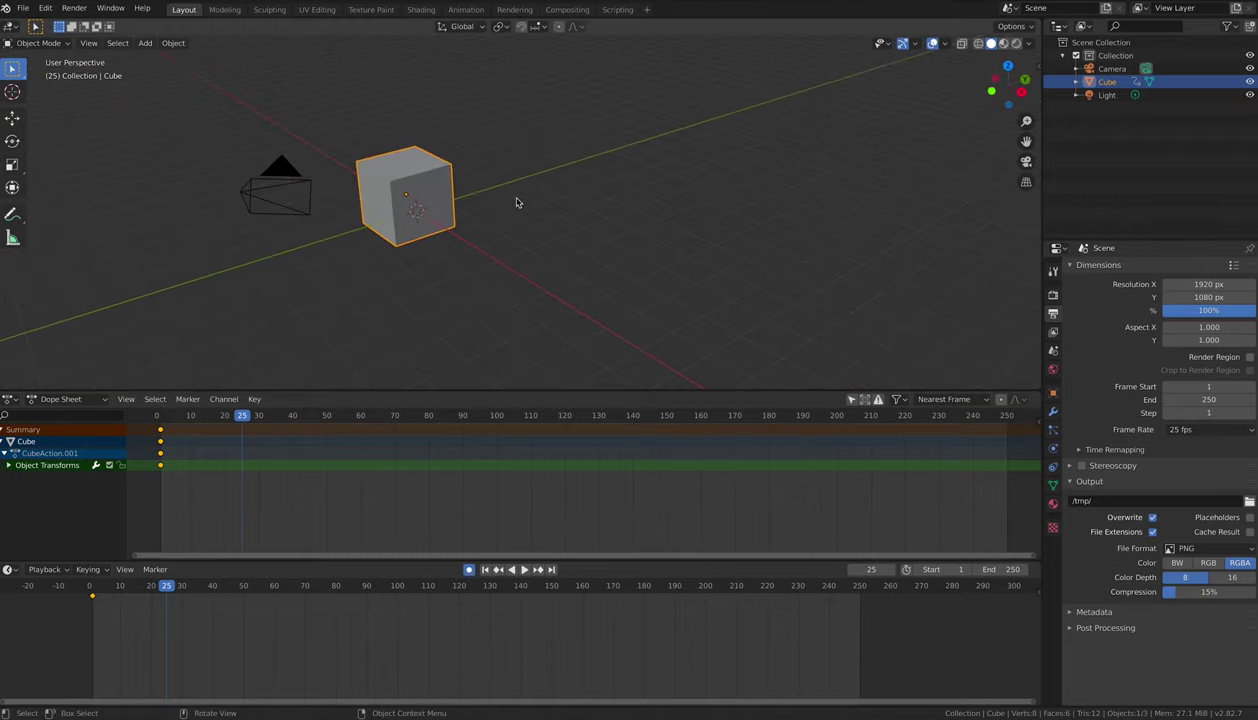
key("KP_1")
key("g")
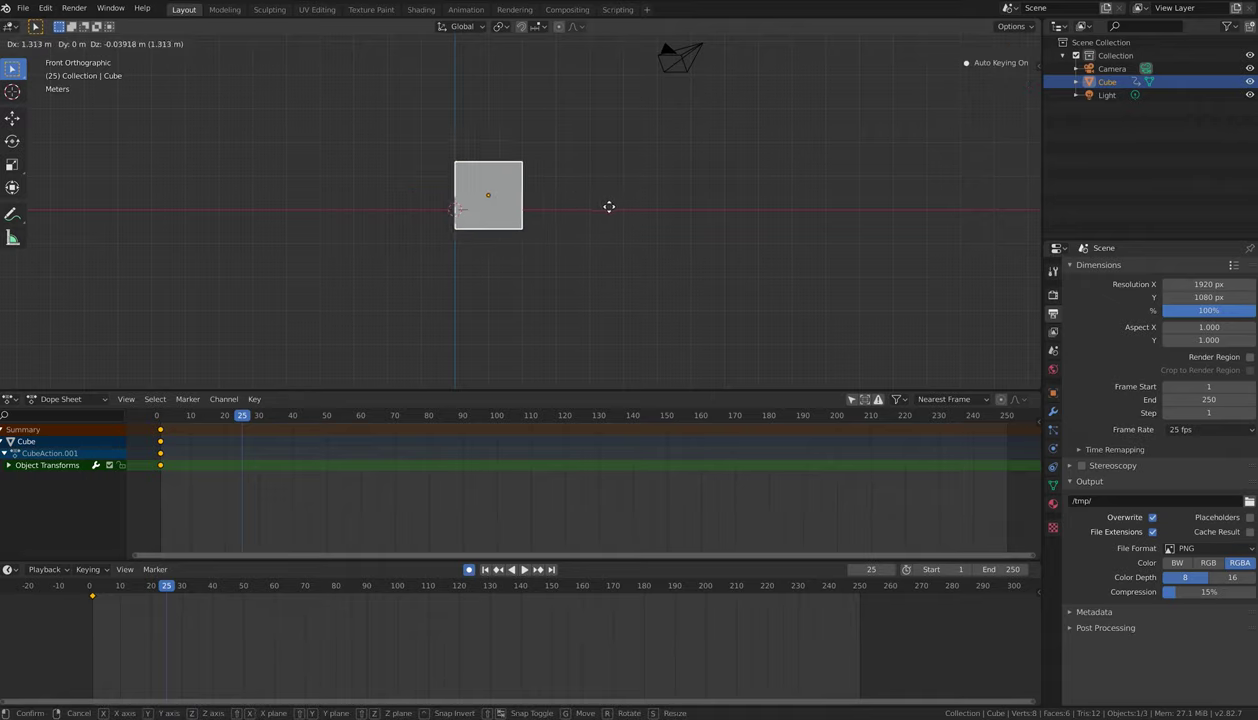
left_click(786, 219)
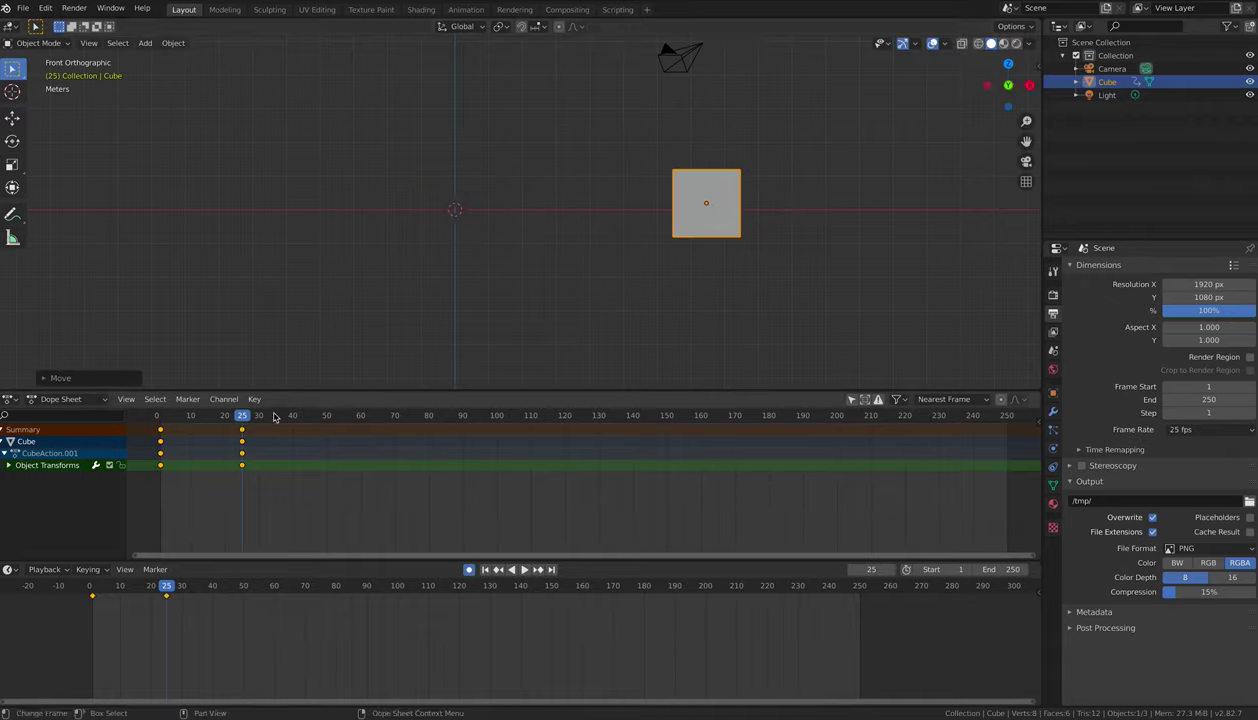
left_click_drag(244, 416, 168, 414)
middle_click_drag(817, 194, 758, 211)
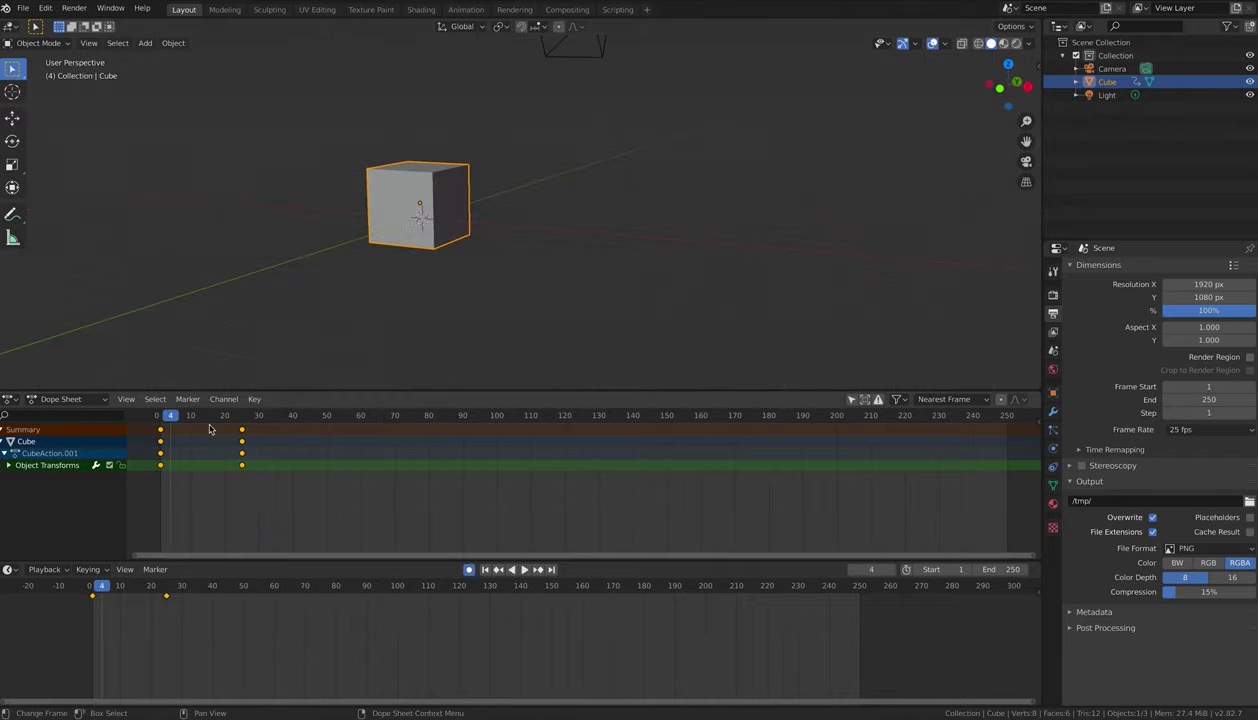
key("Escape")
mouse_move(168, 414)
left_mouse_down()
mouse_move(250, 415)
mouse_move(157, 416)
left_mouse_up()
left_click(527, 570)
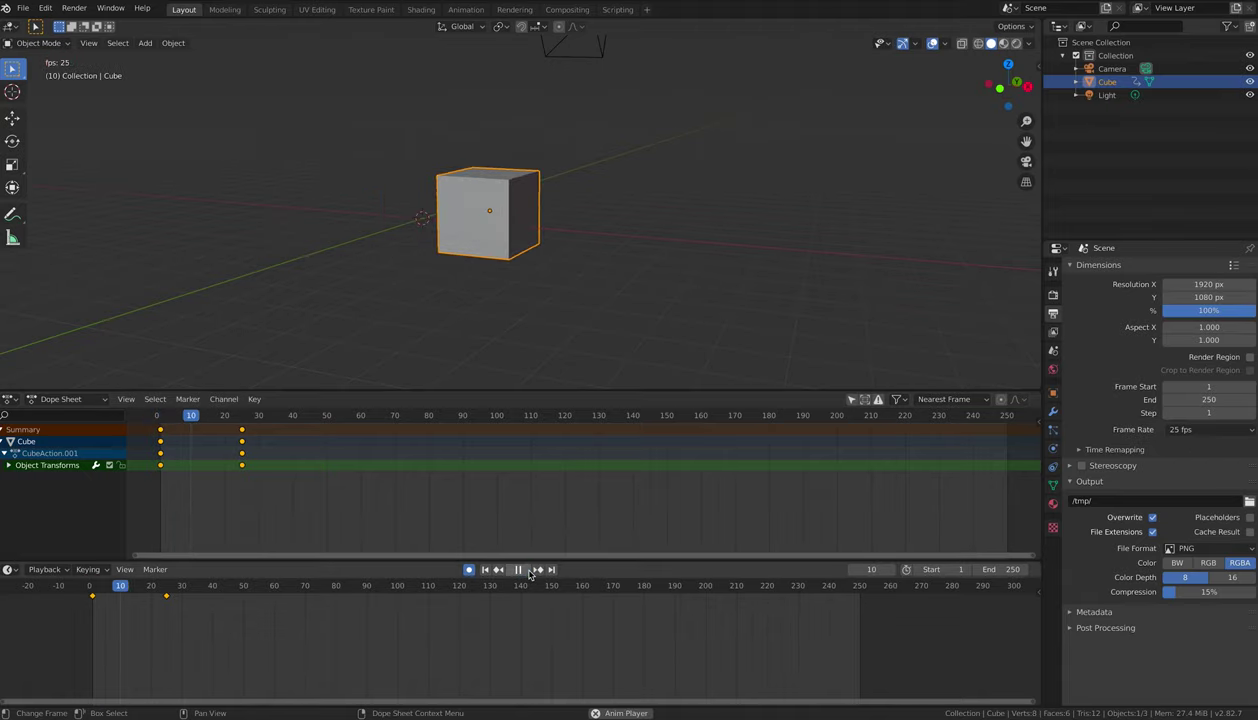
left_click(518, 570)
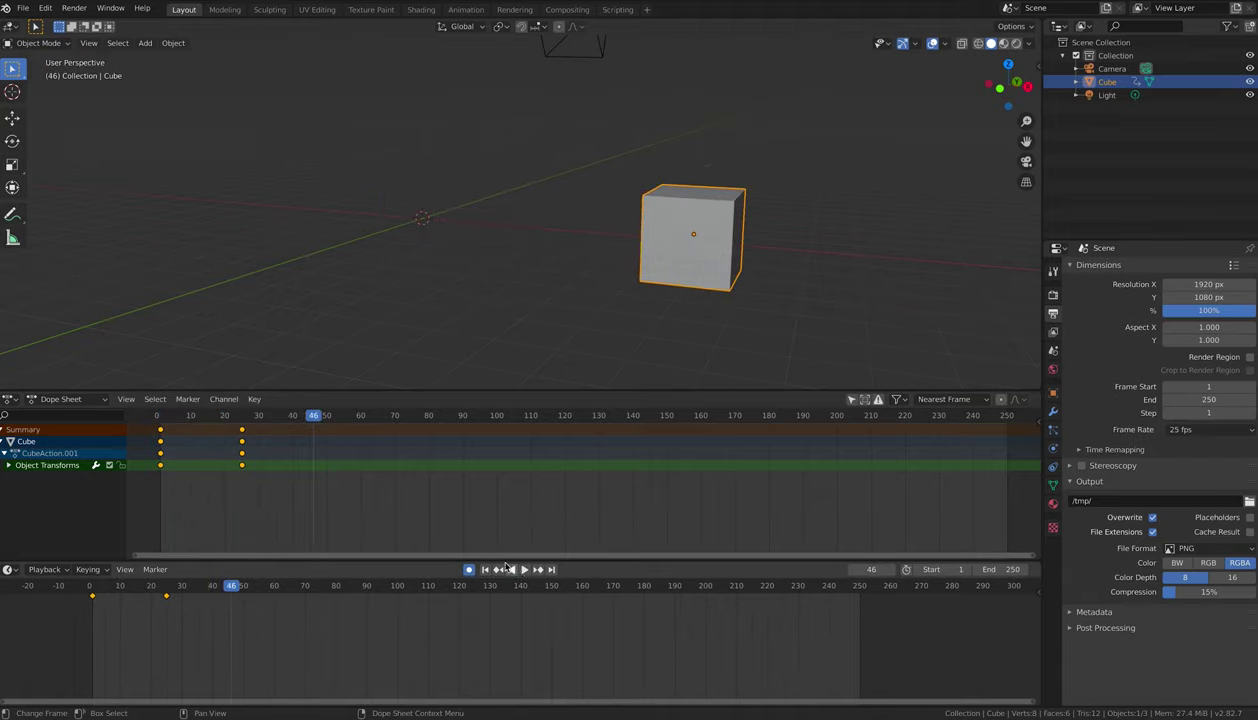
left_click(158, 416)
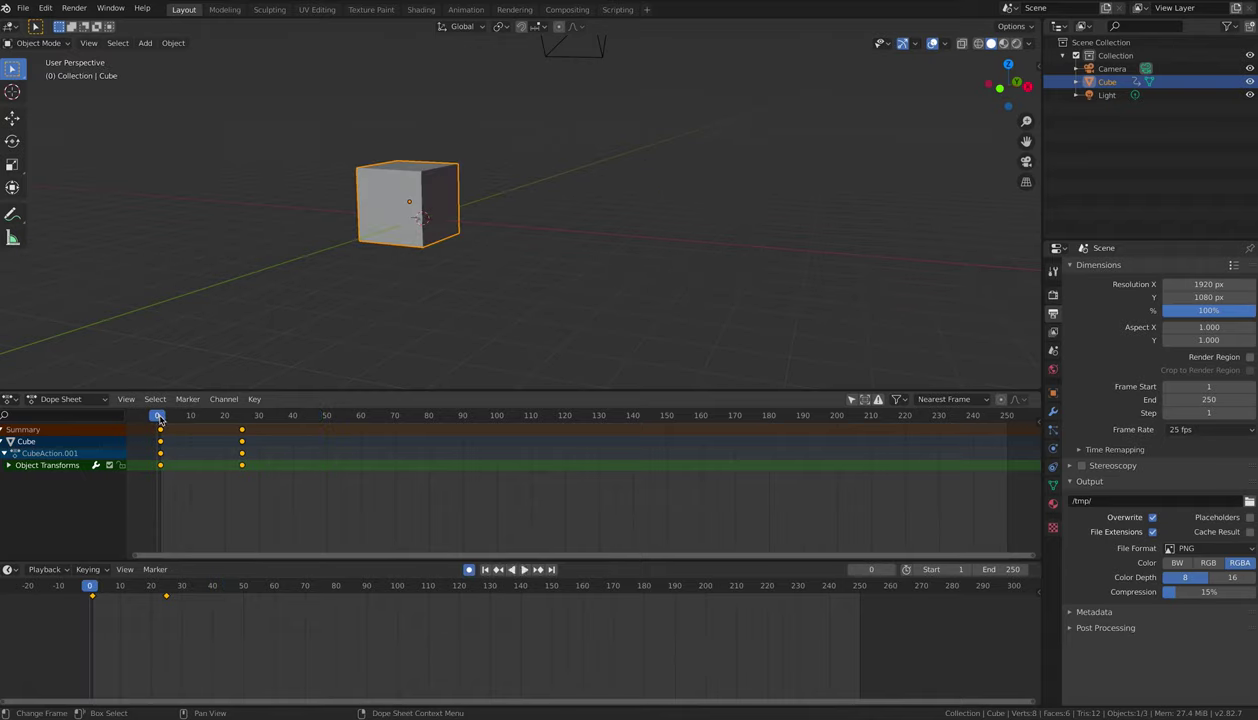
left_click(523, 570)
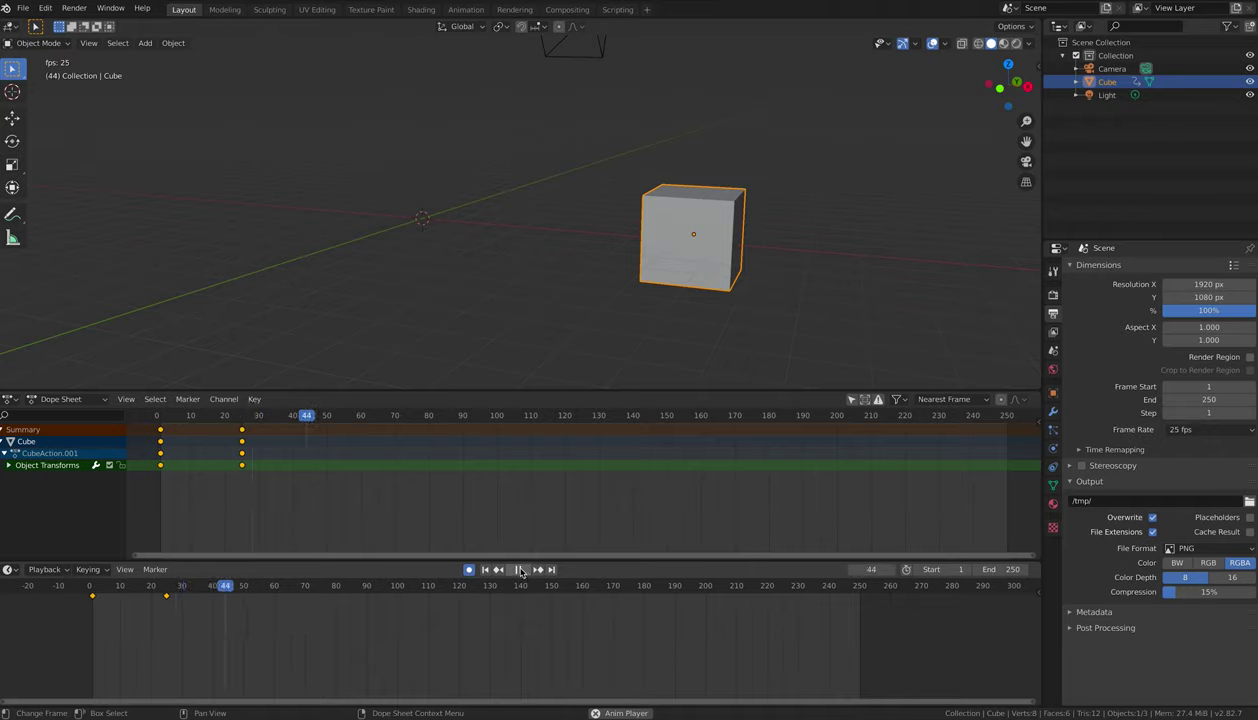
left_click(520, 570)
left_click_drag(160, 416, 158, 420)
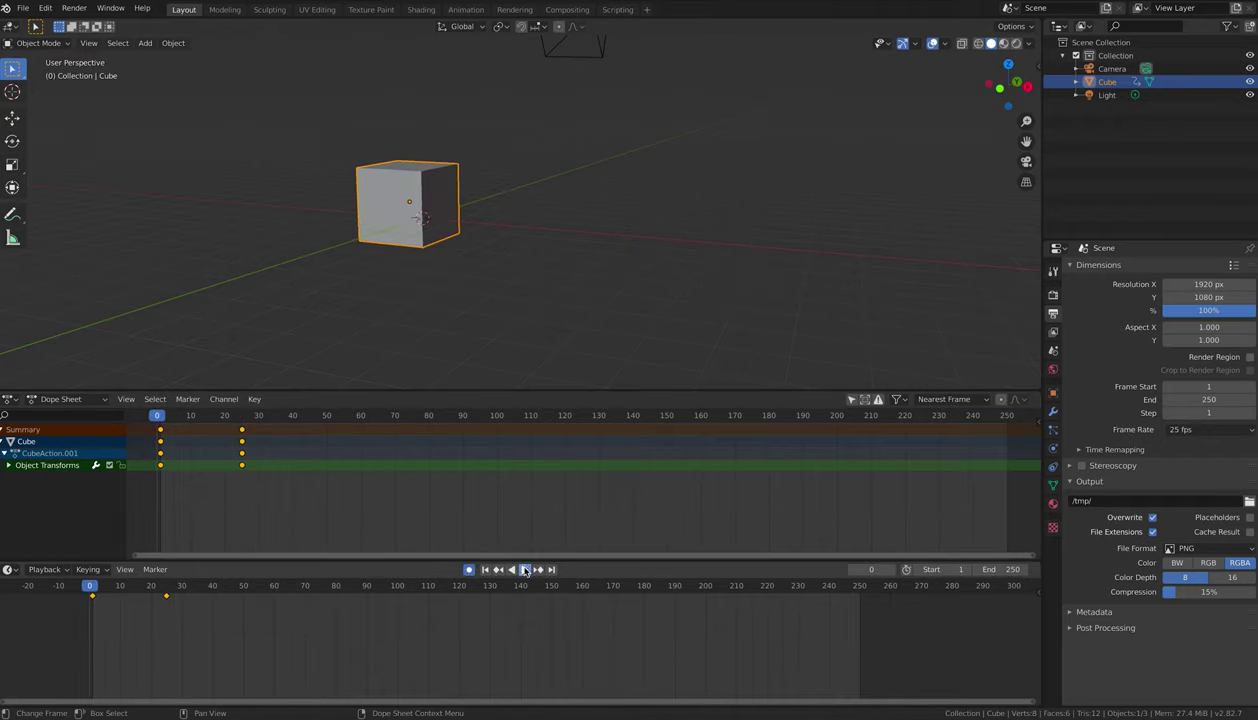
Select the cube's frame-25 keys, move them to frame 70, and play the result.
left_click(524, 570)
left_click(524, 570)
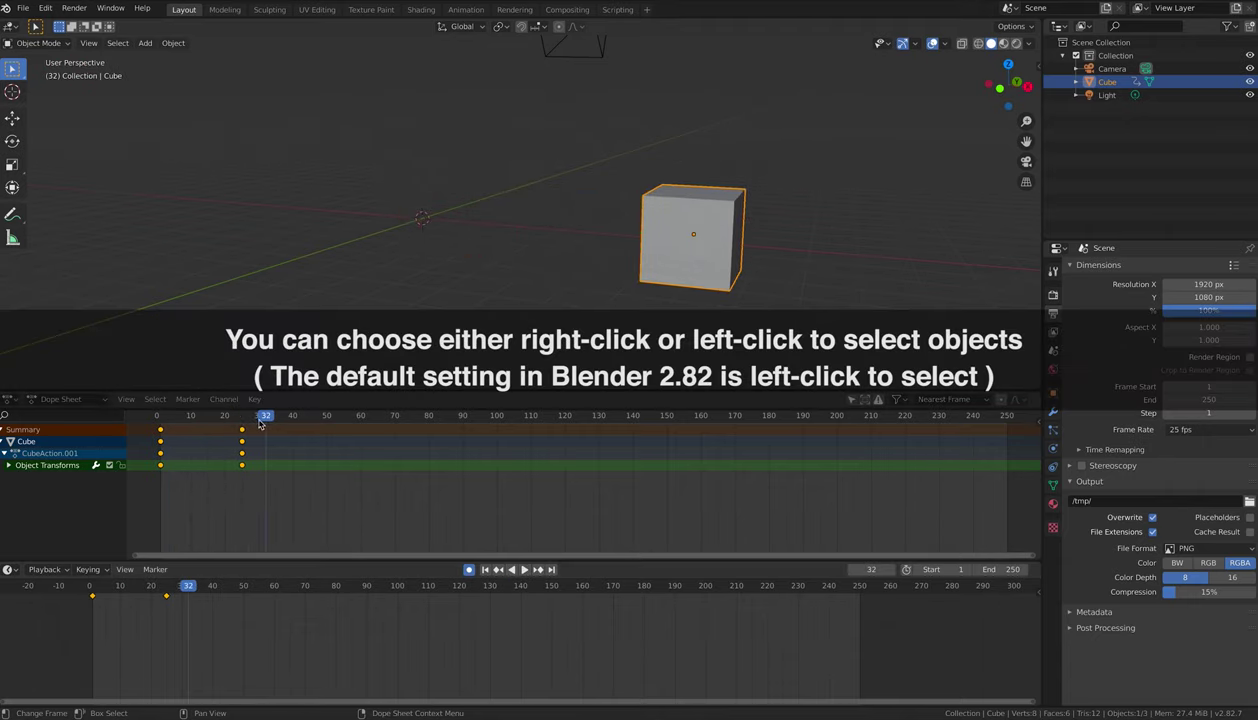
left_click(242, 416)
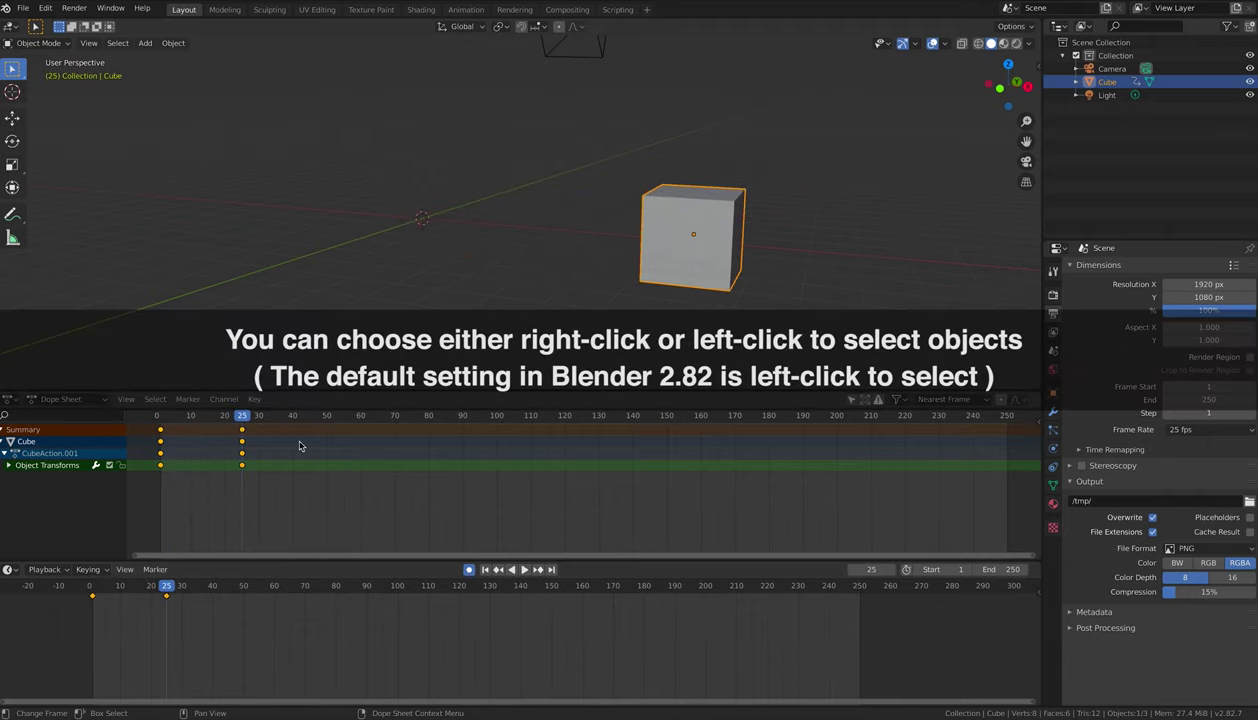
left_click(243, 447)
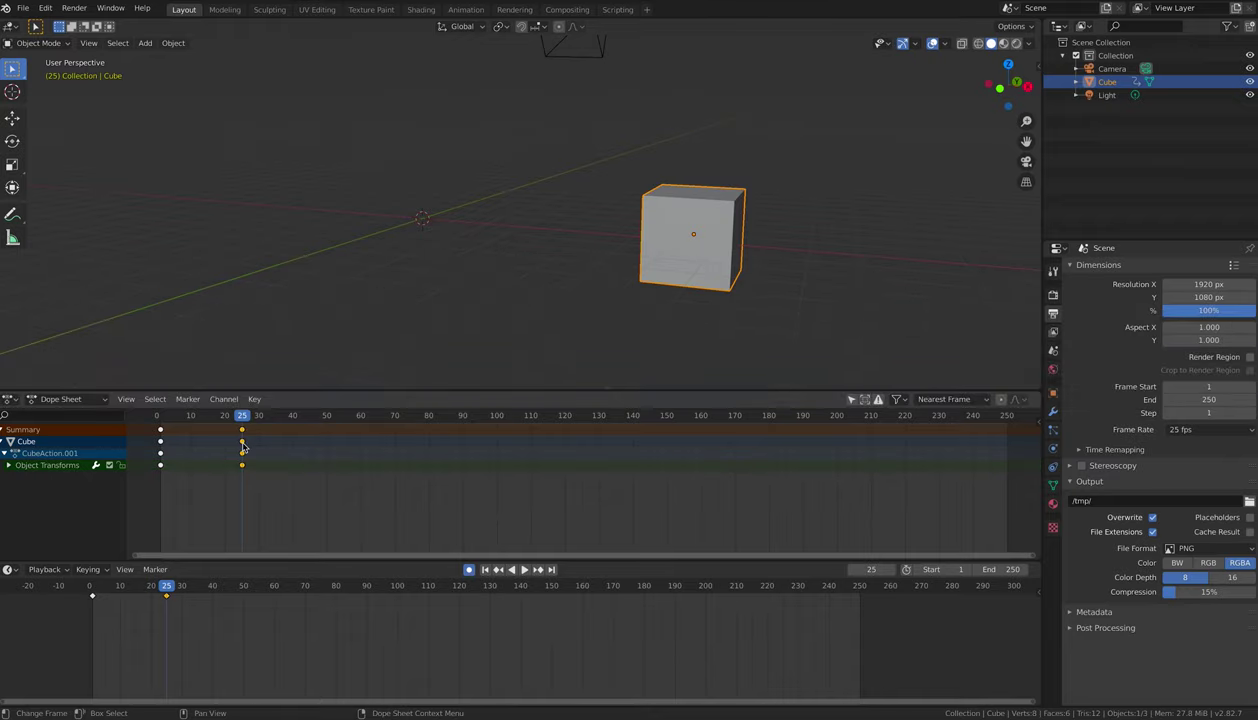
key("g")
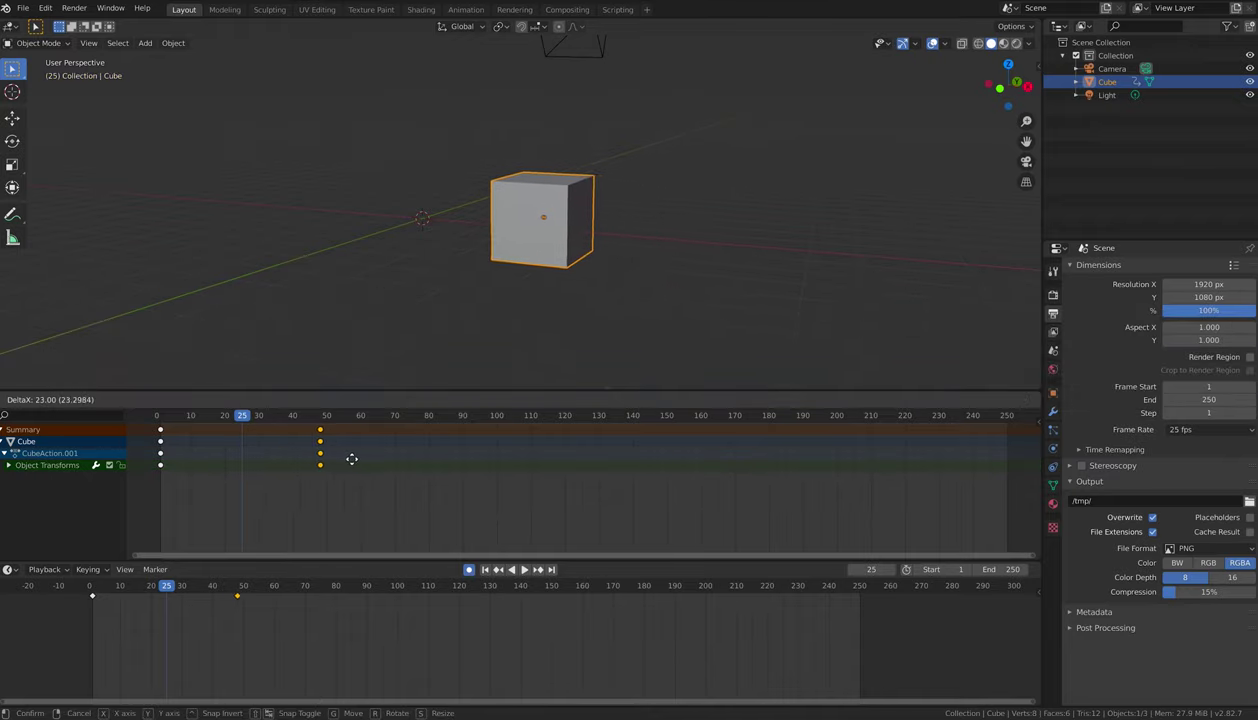
left_click(425, 465)
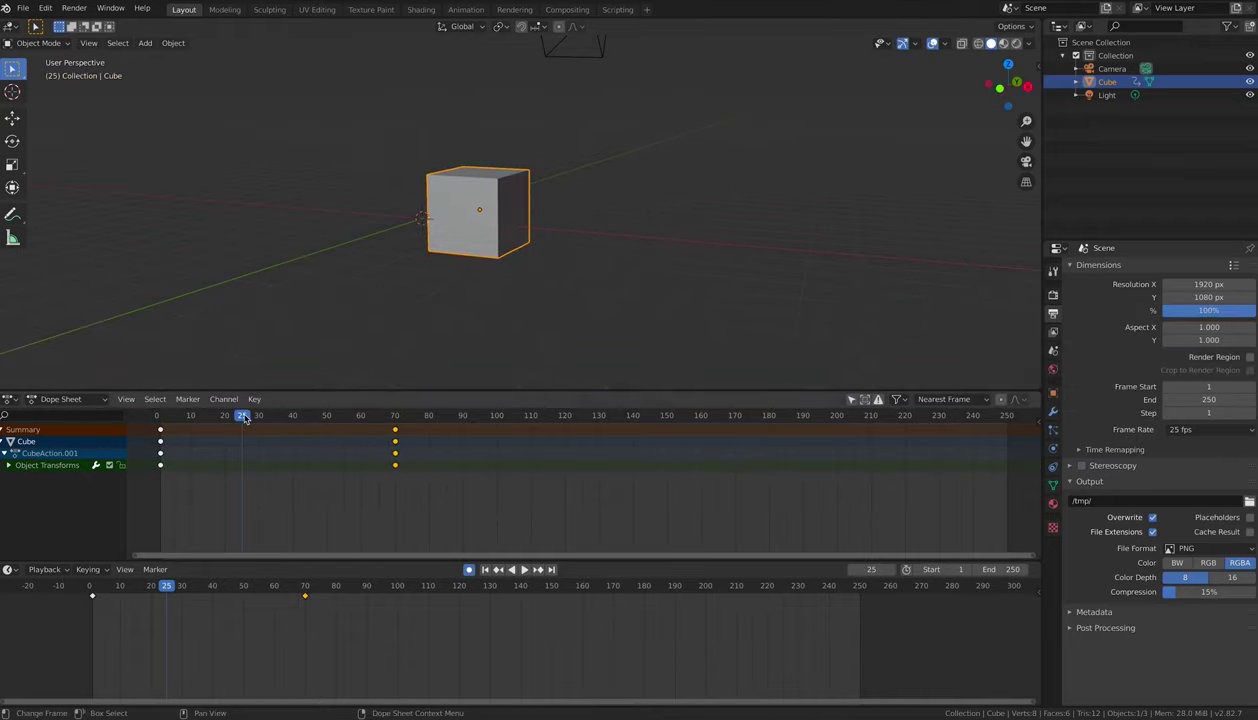
left_click_drag(182, 416, 166, 418)
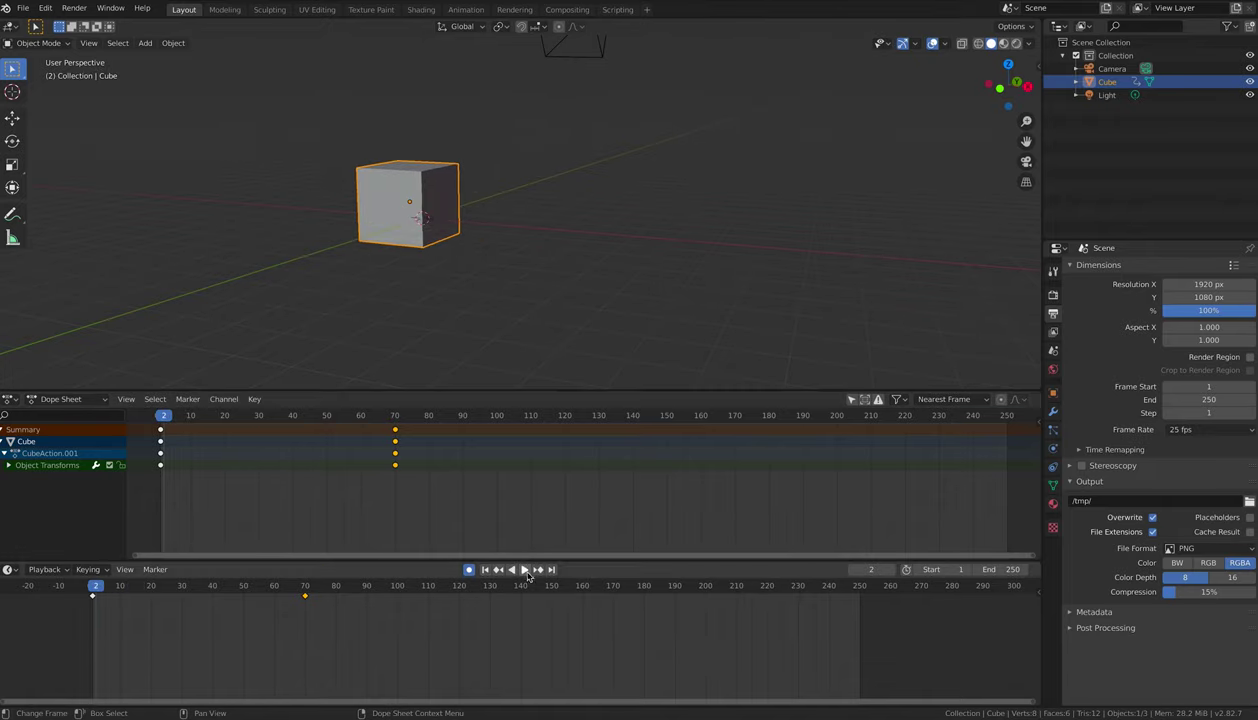
left_click(519, 570)
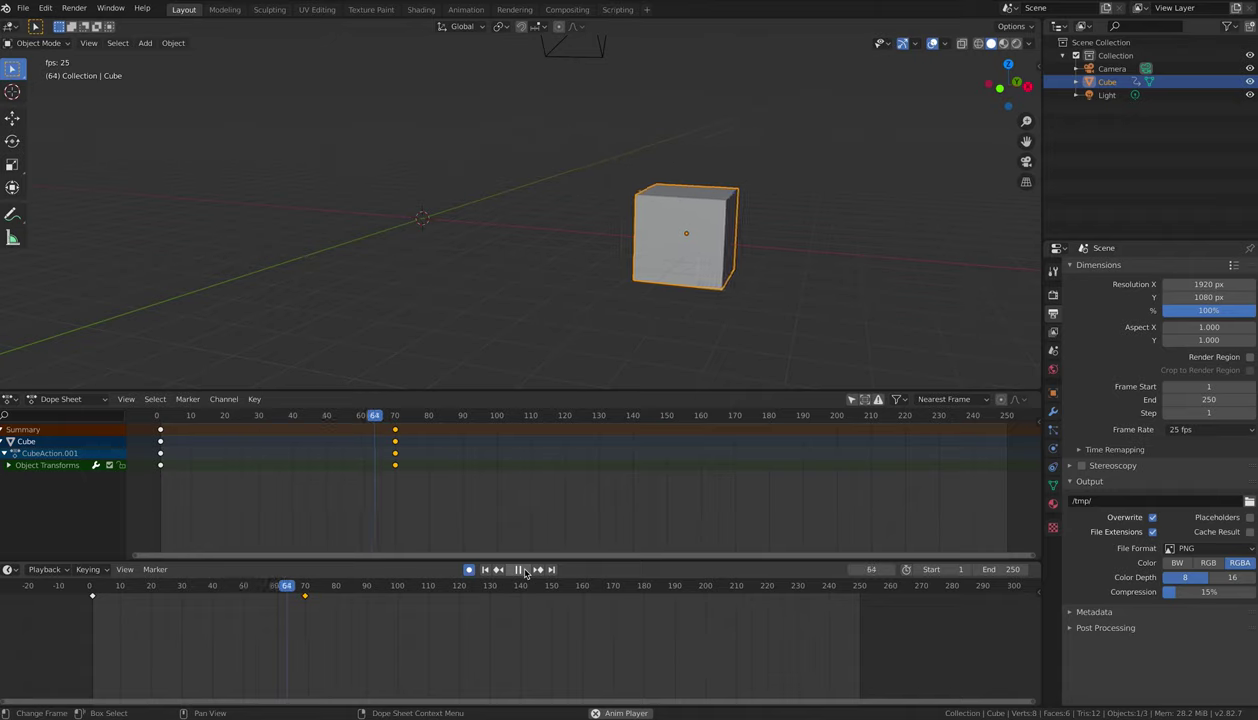
left_click(520, 570)
Shift those keys back to frame 50 and play from frame 1 to check the slide.
key("g")
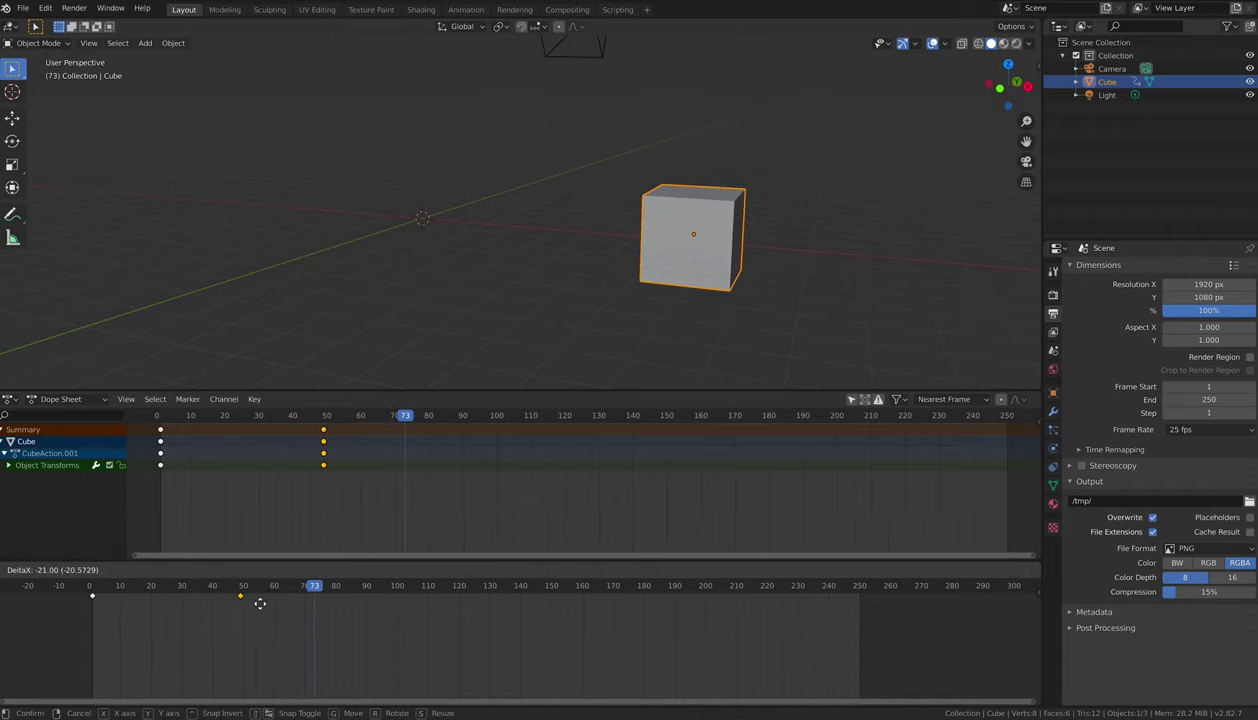
left_click(260, 601)
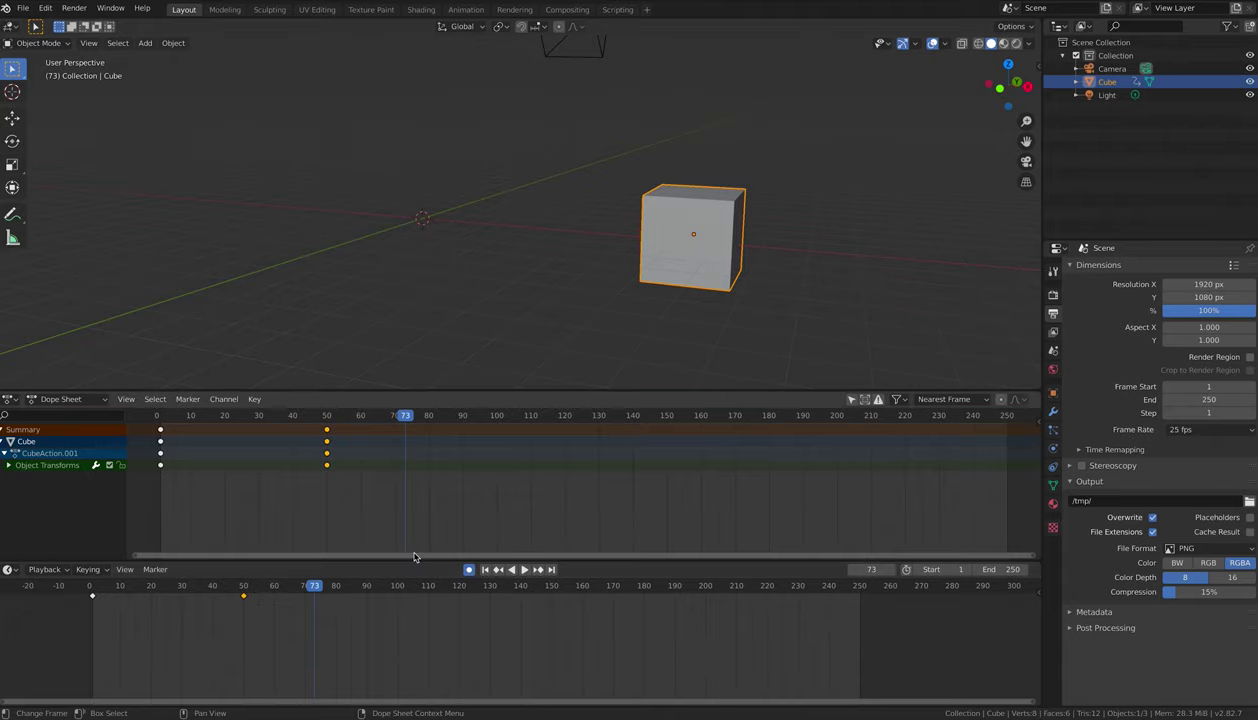
left_click(161, 416)
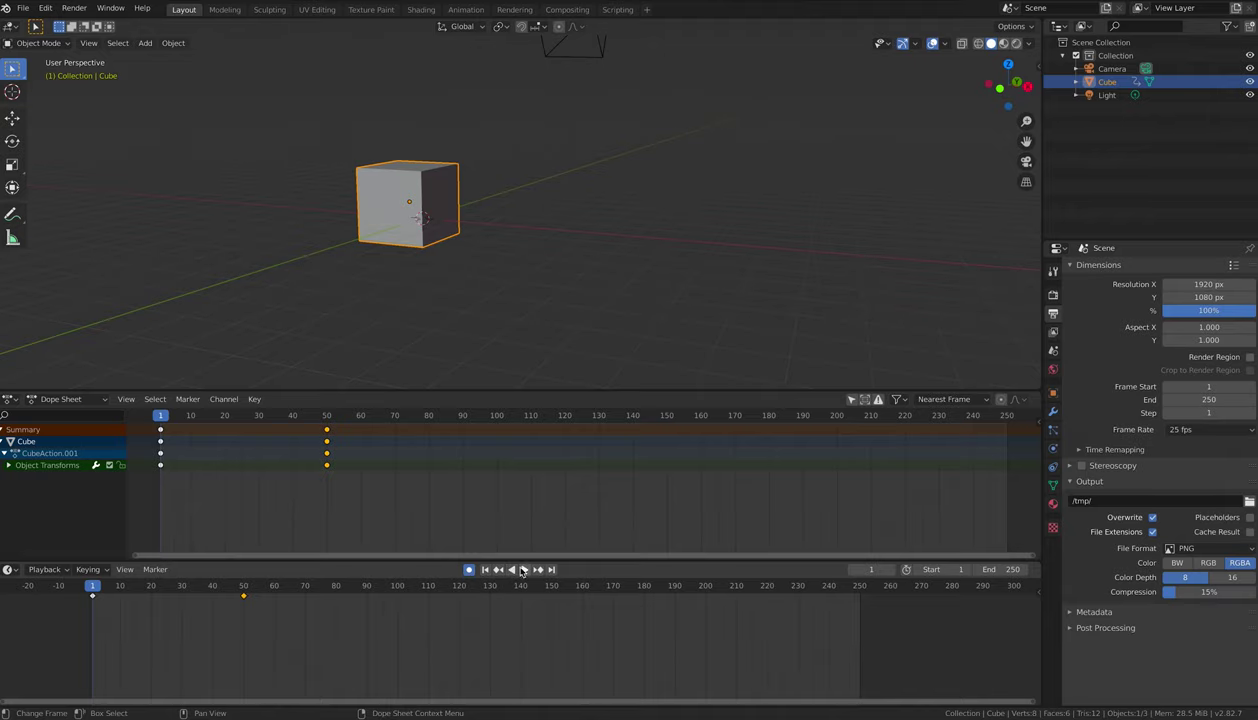
left_click(527, 569)
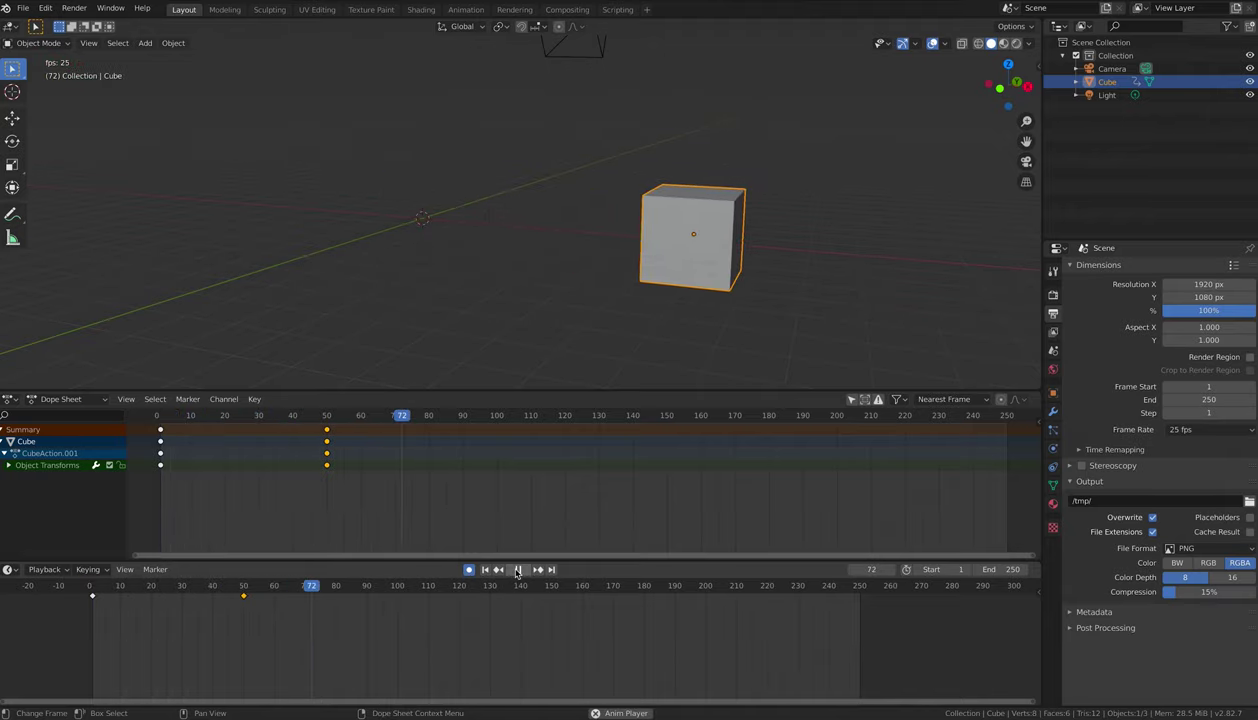
left_click(523, 569)
Go to frame 50 and delete the cube's keyframes there.
left_click_drag(421, 416, 165, 416)
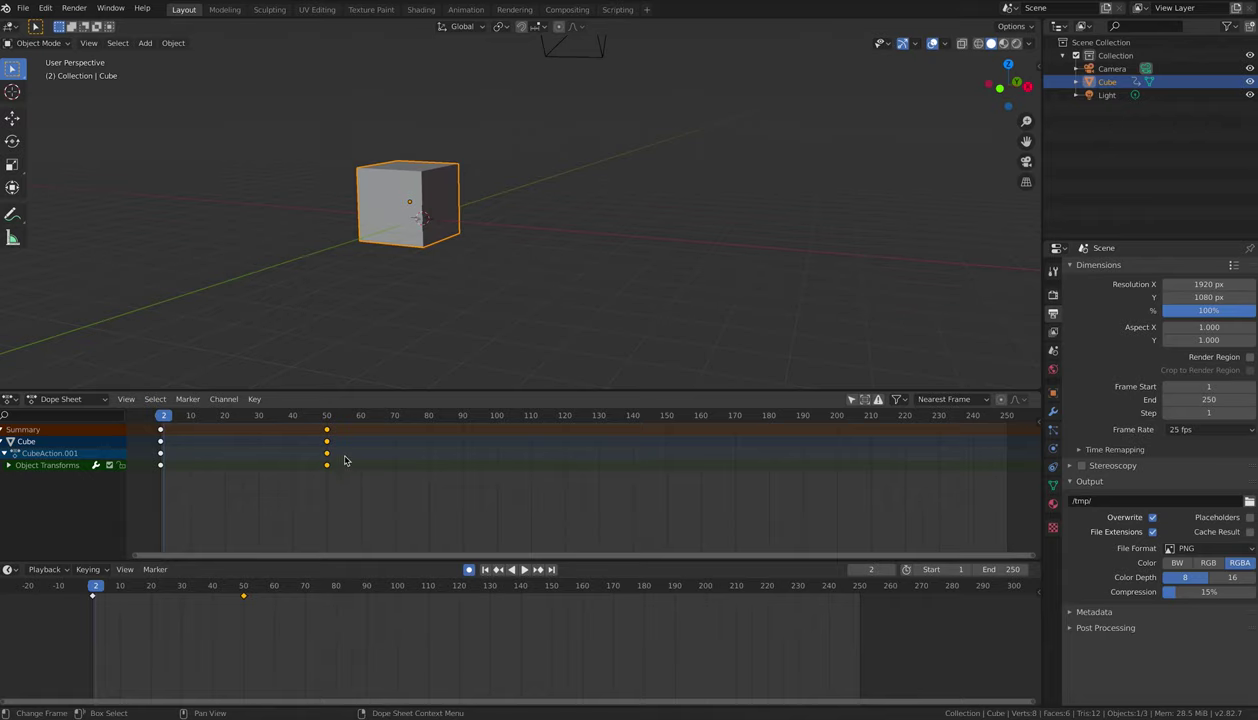
left_click_drag(330, 415, 331, 435)
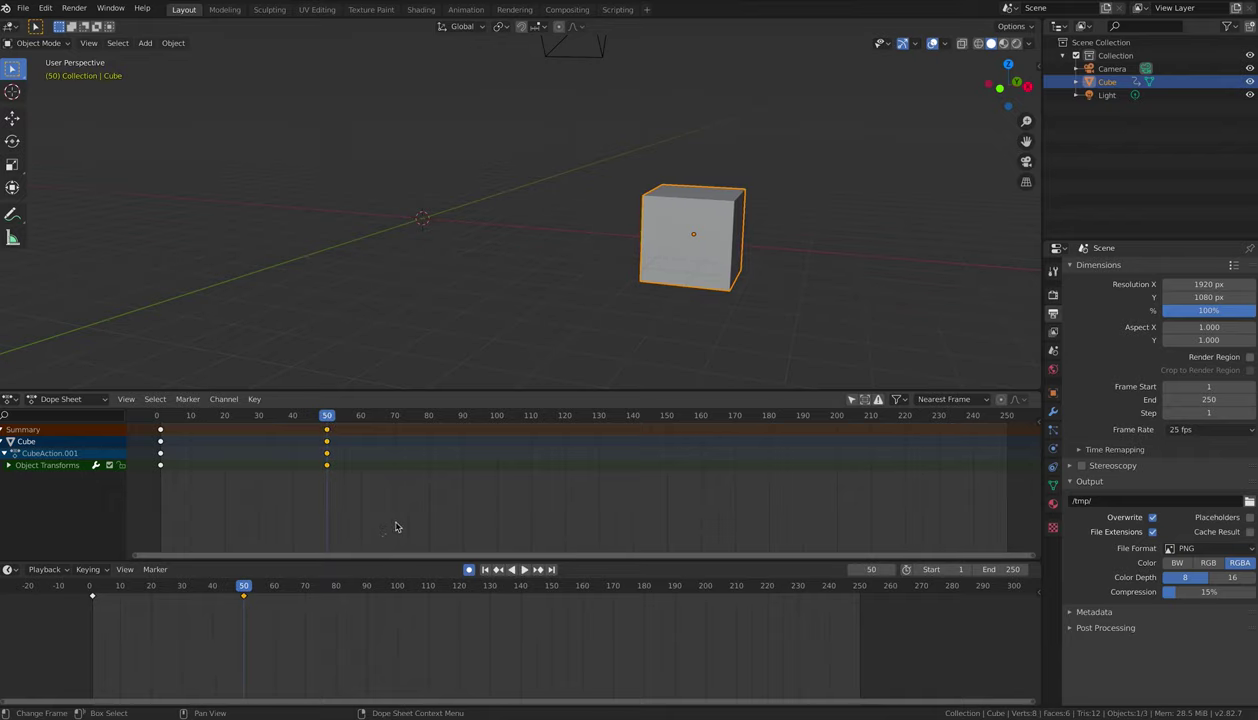
key("alt+i")
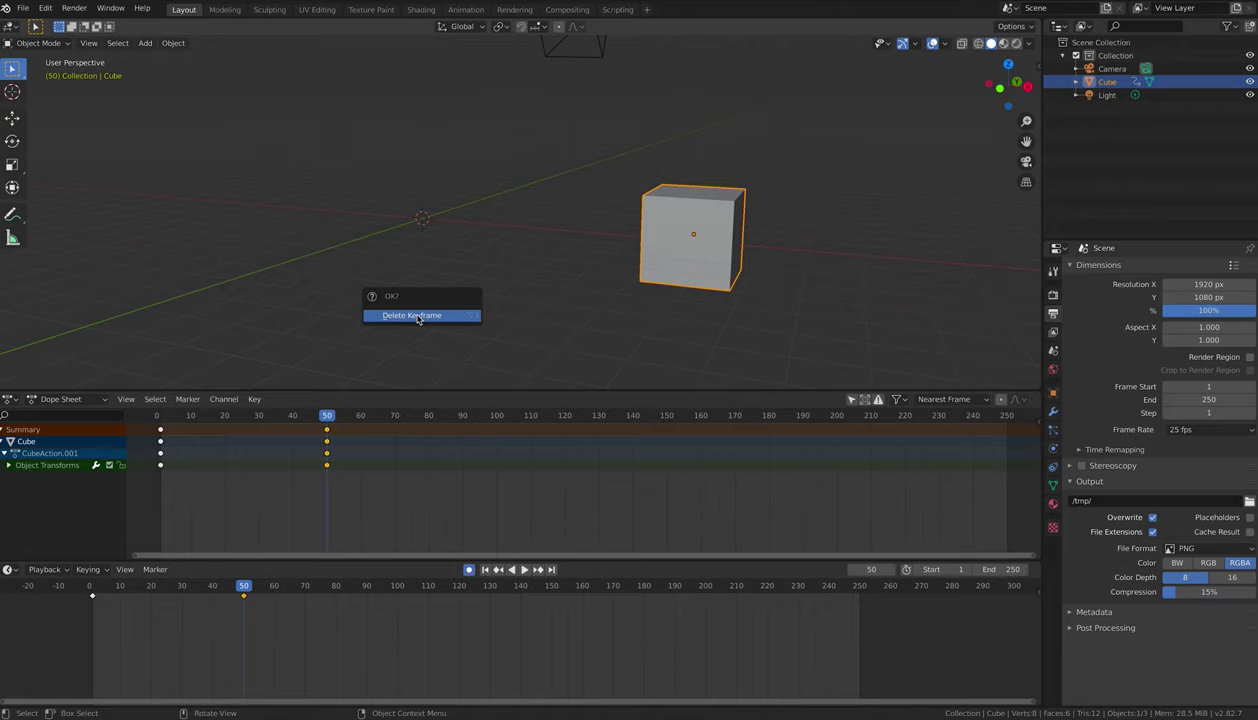
left_click(418, 316)
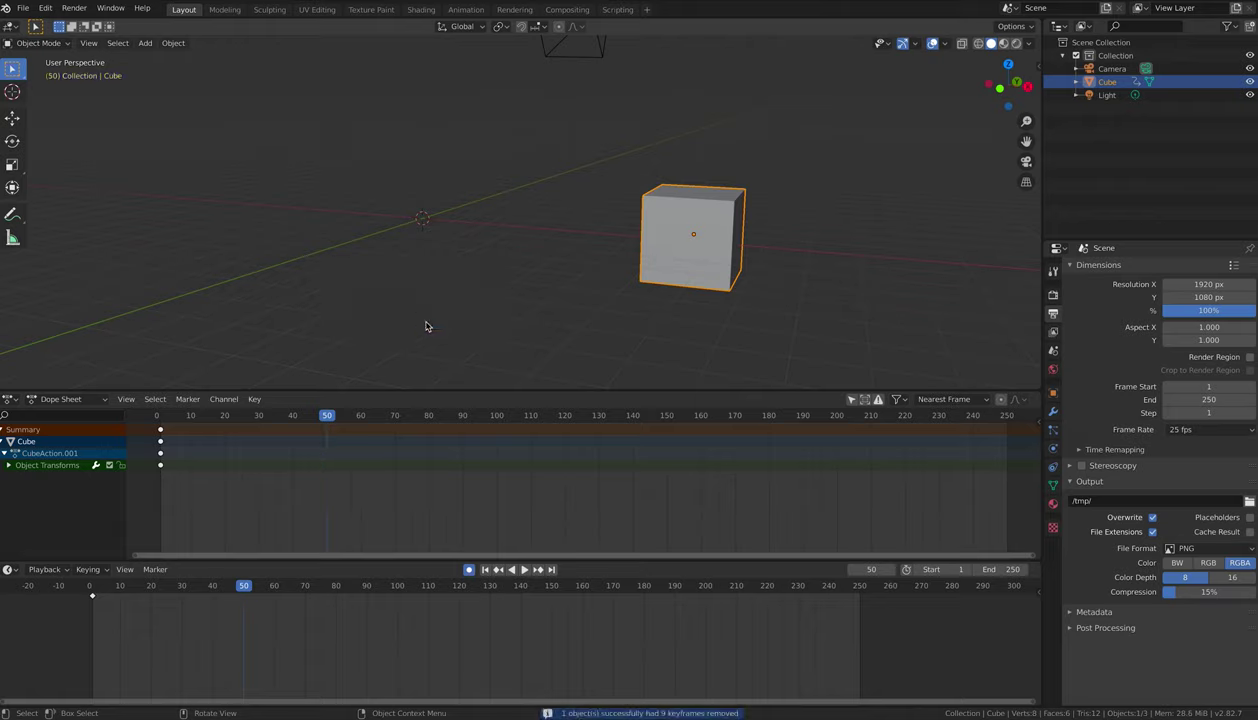
Select the remaining frame-0 keys in the Dope Sheet and delete them.
left_click(161, 466)
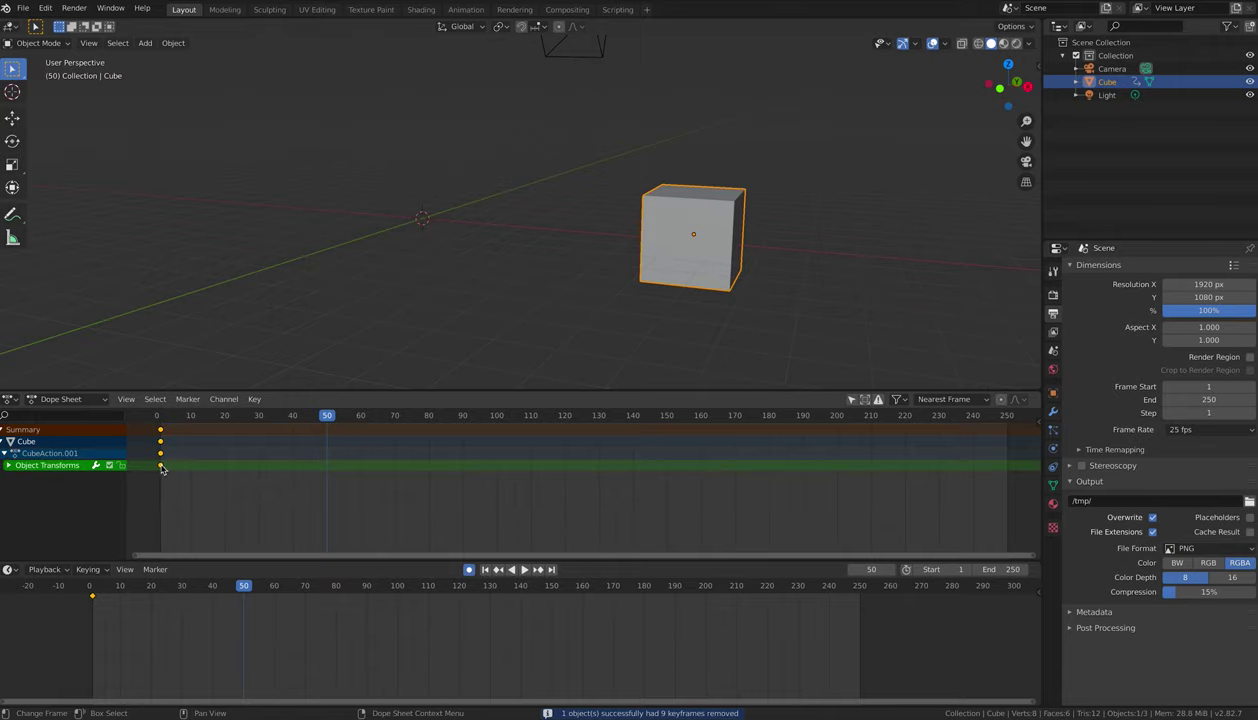
key("x")
left_click(161, 468)
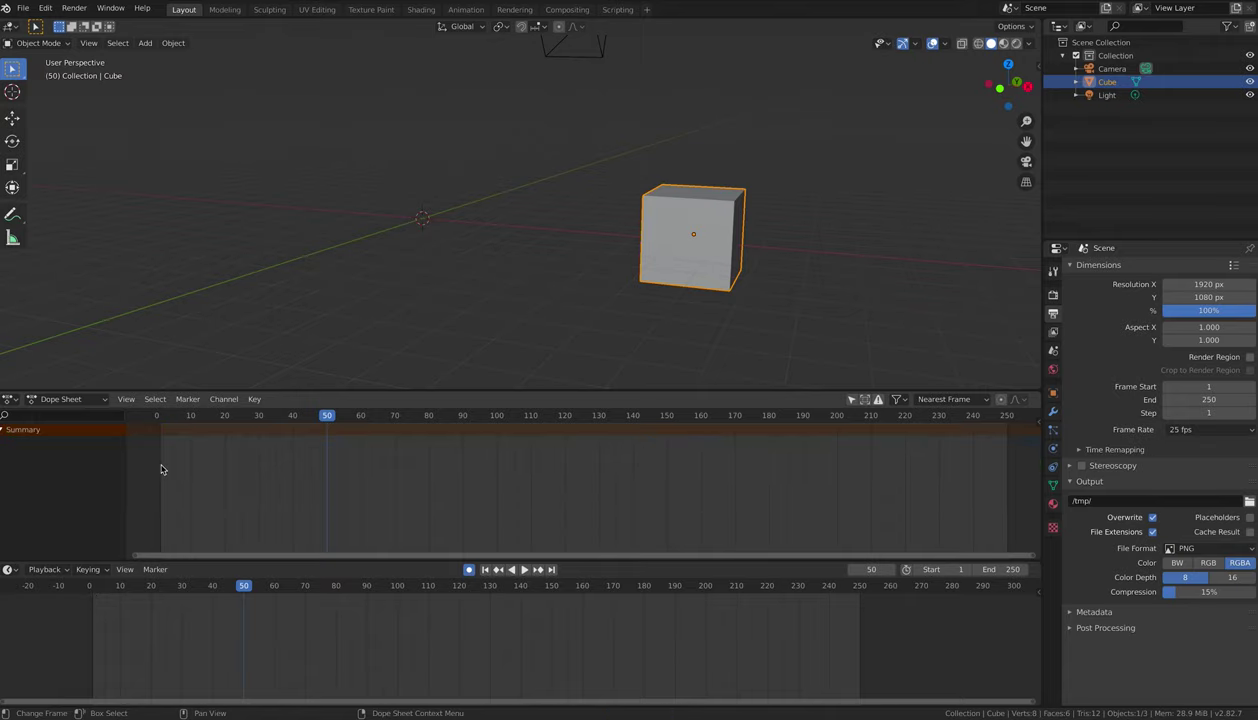
In front view at frame 1, key the cube's location, rotation and scale.
key("shift+Left")
key("KP_1")
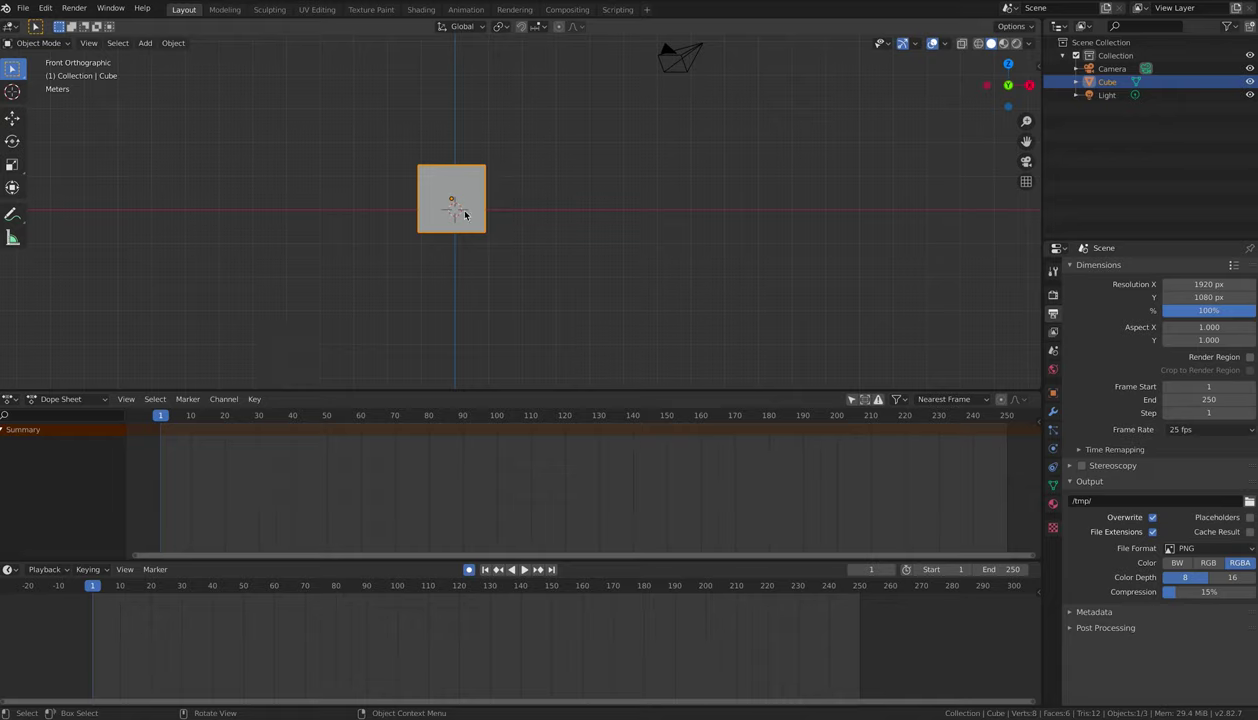
key("i")
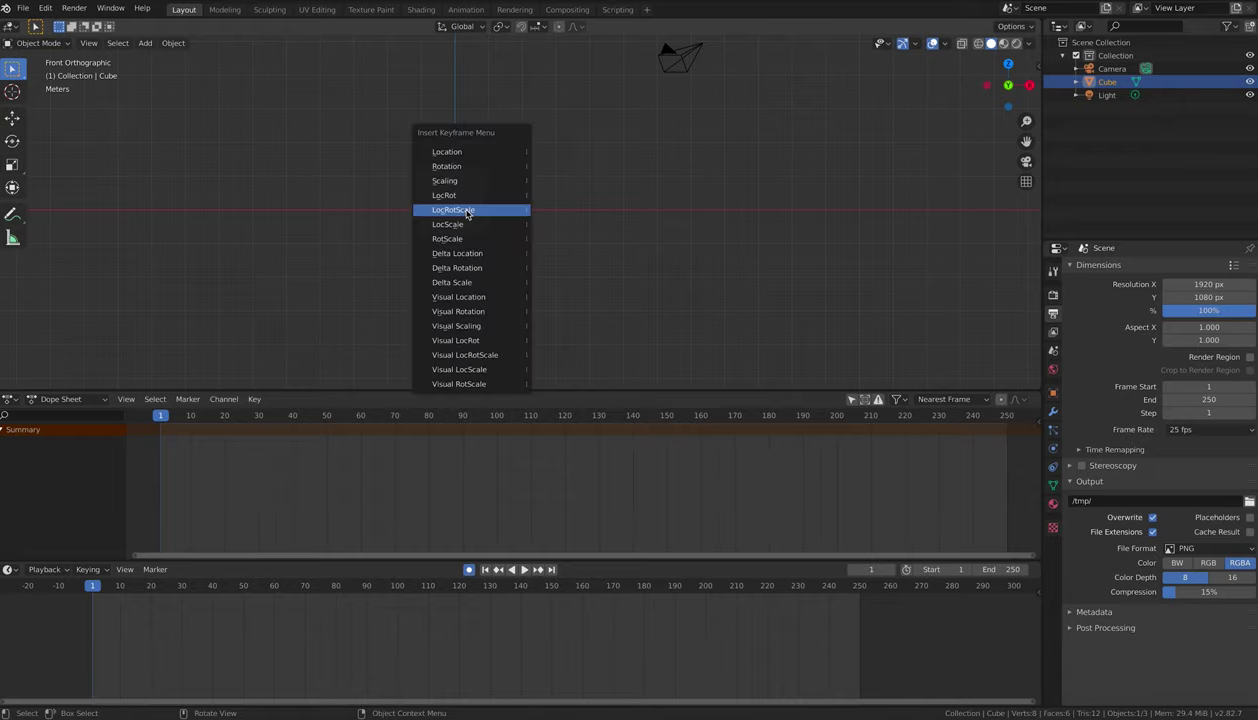
left_click(467, 213)
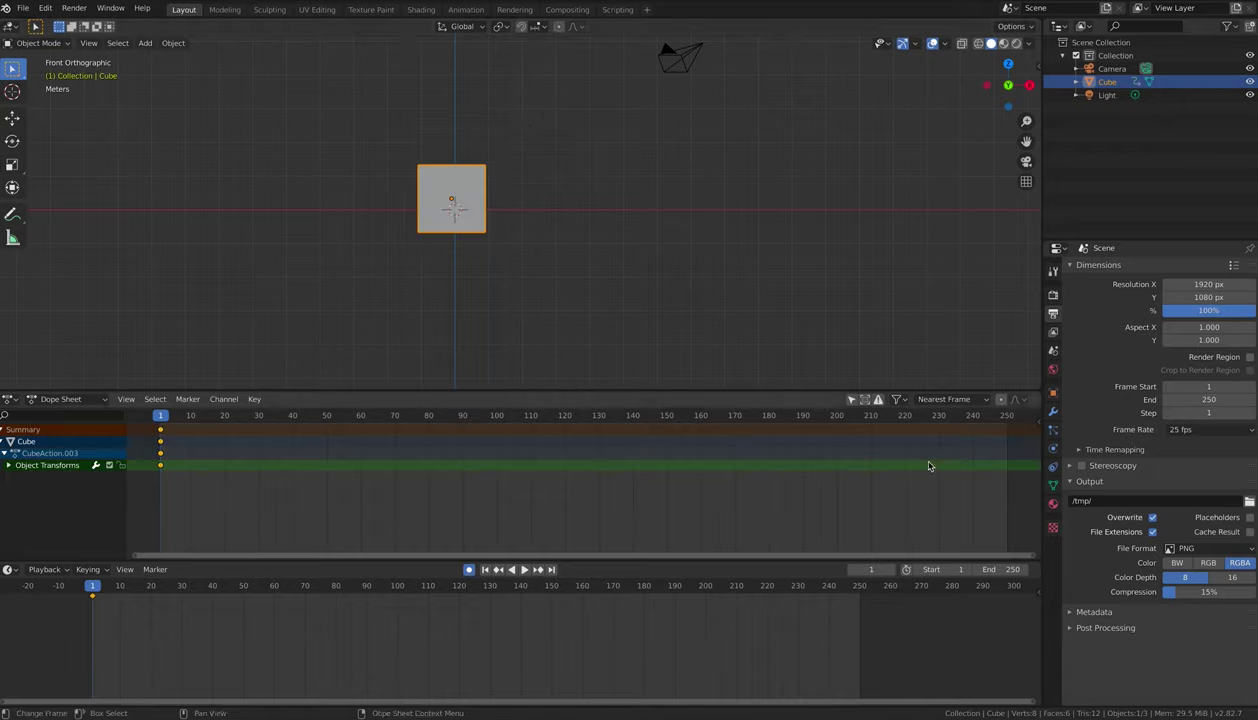
Key the cube's location, rotation and scale again at frame 250.
left_click_drag(996, 418, 1010, 420)
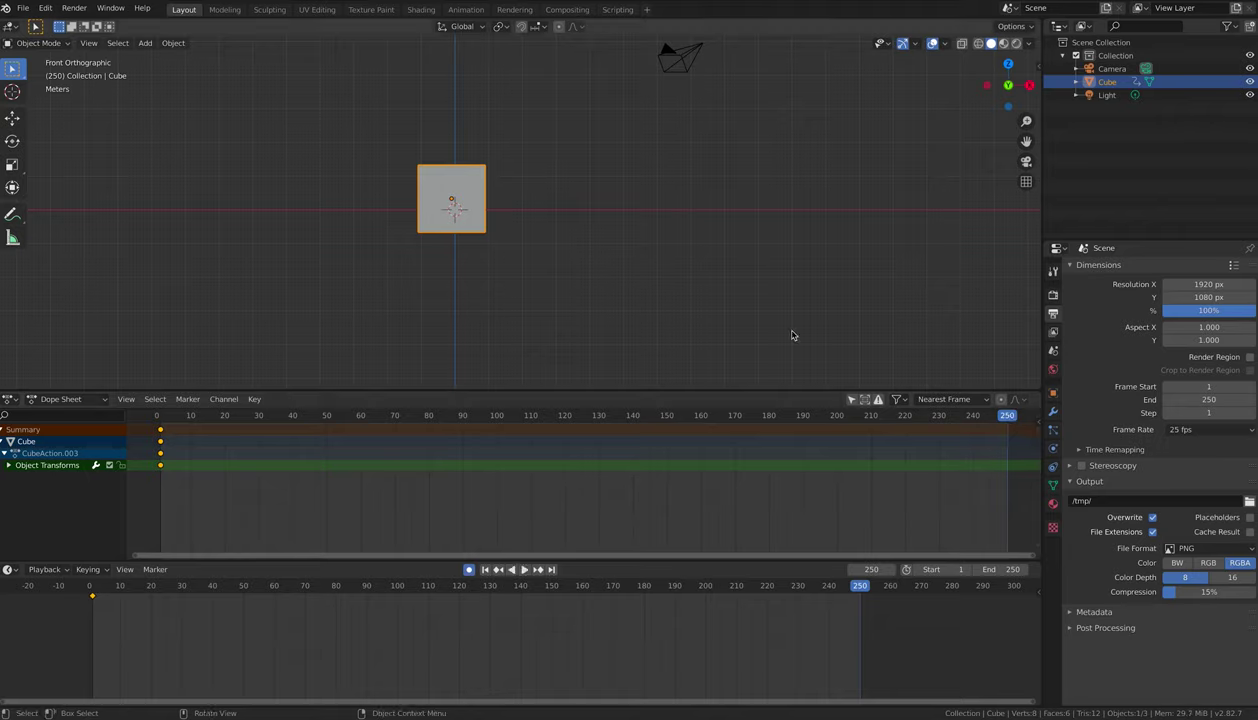
key("i")
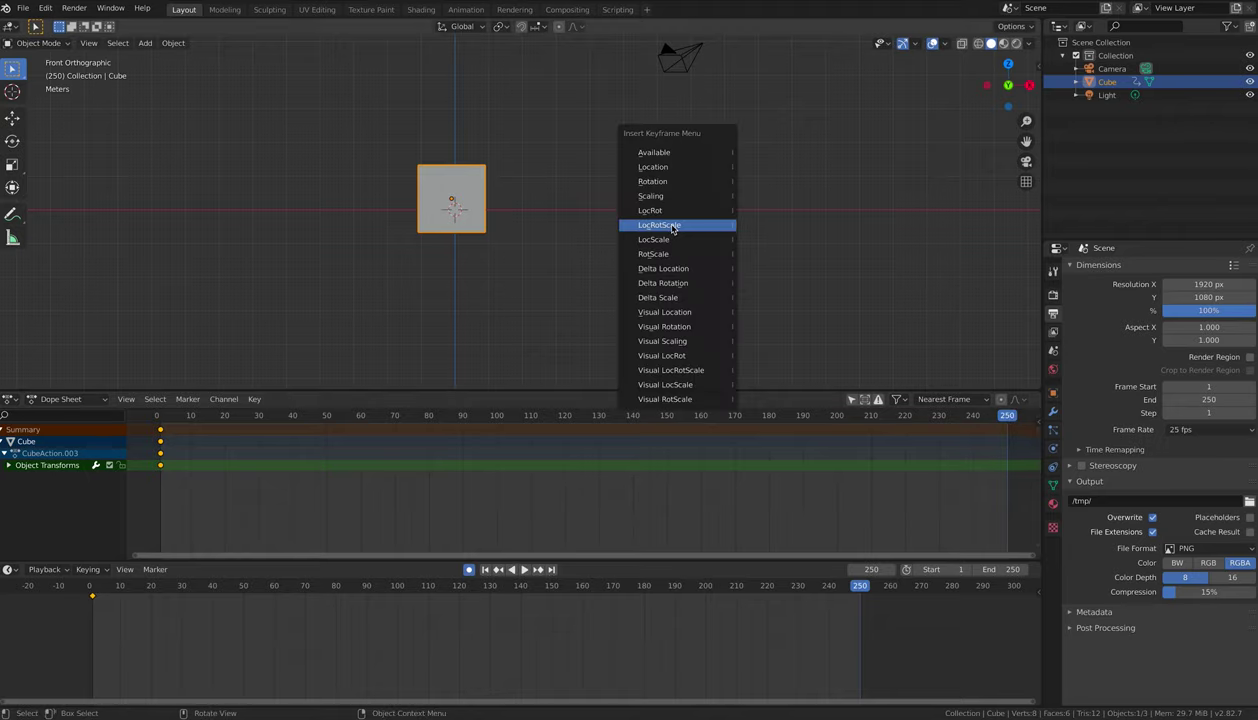
left_click(673, 228)
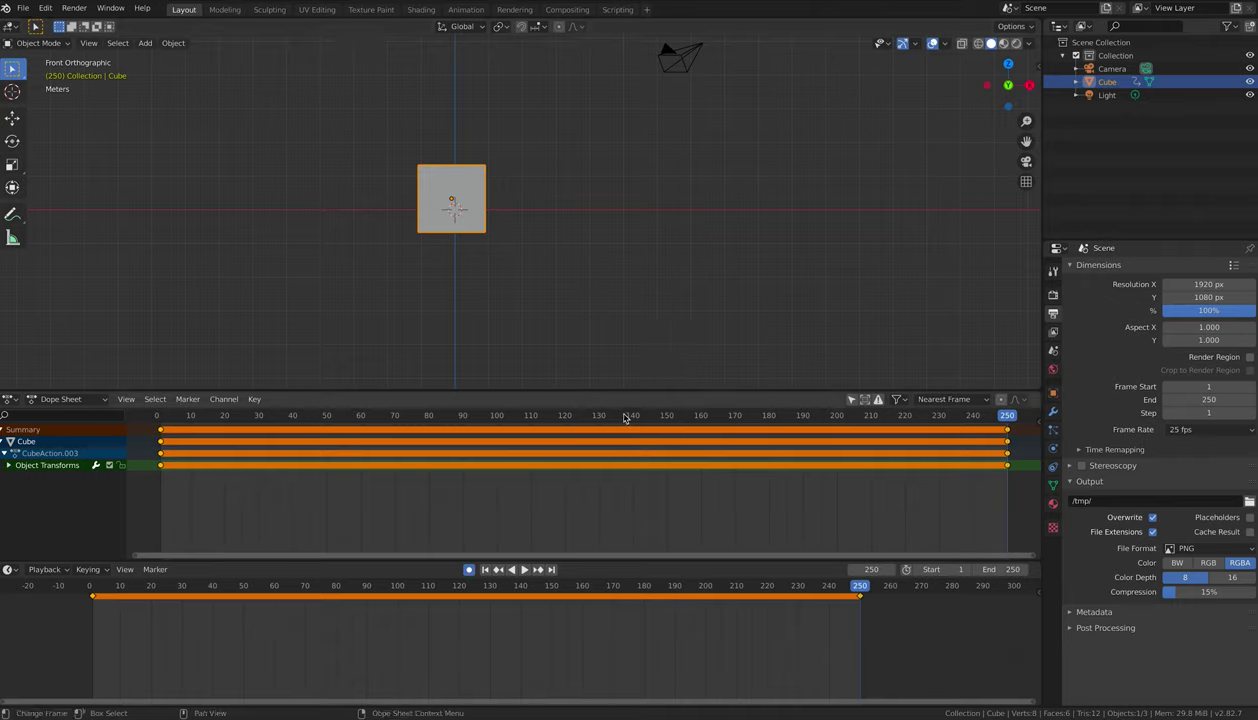
At frame 125, rotate the cube 180° to add a rotation keyframe.
left_click_drag(601, 416, 585, 418)
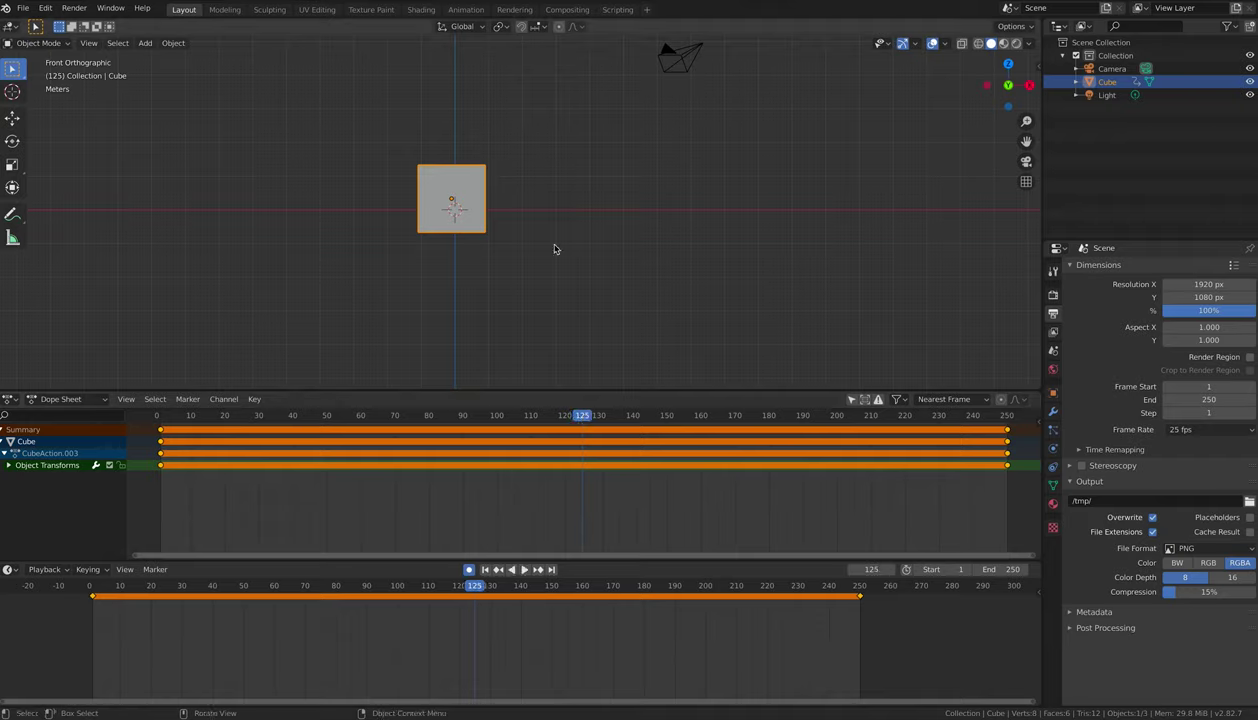
type("r")
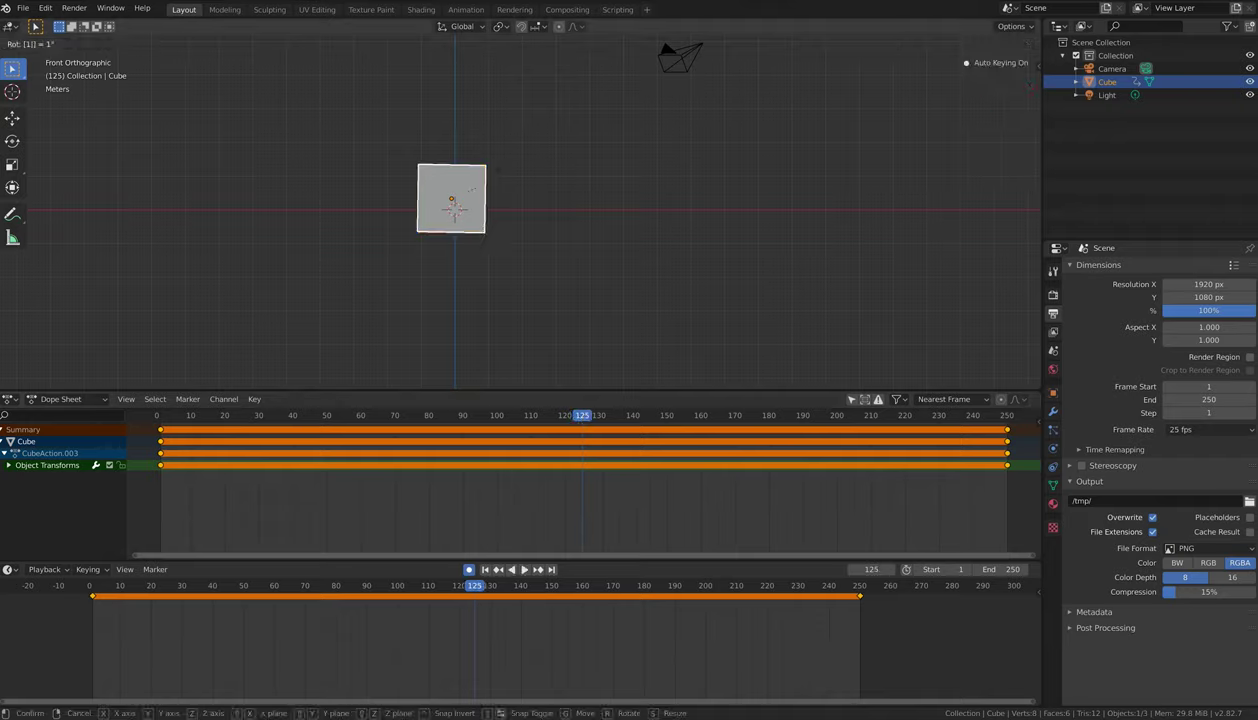
type("180")
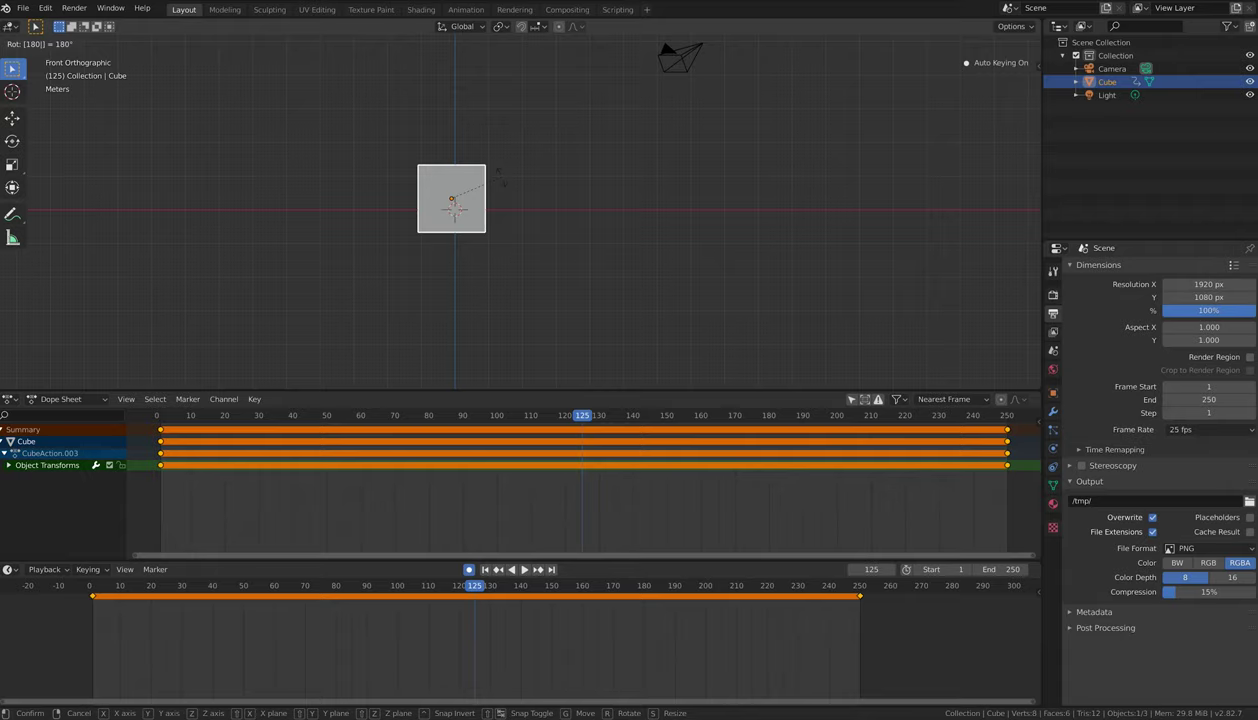
key("Return")
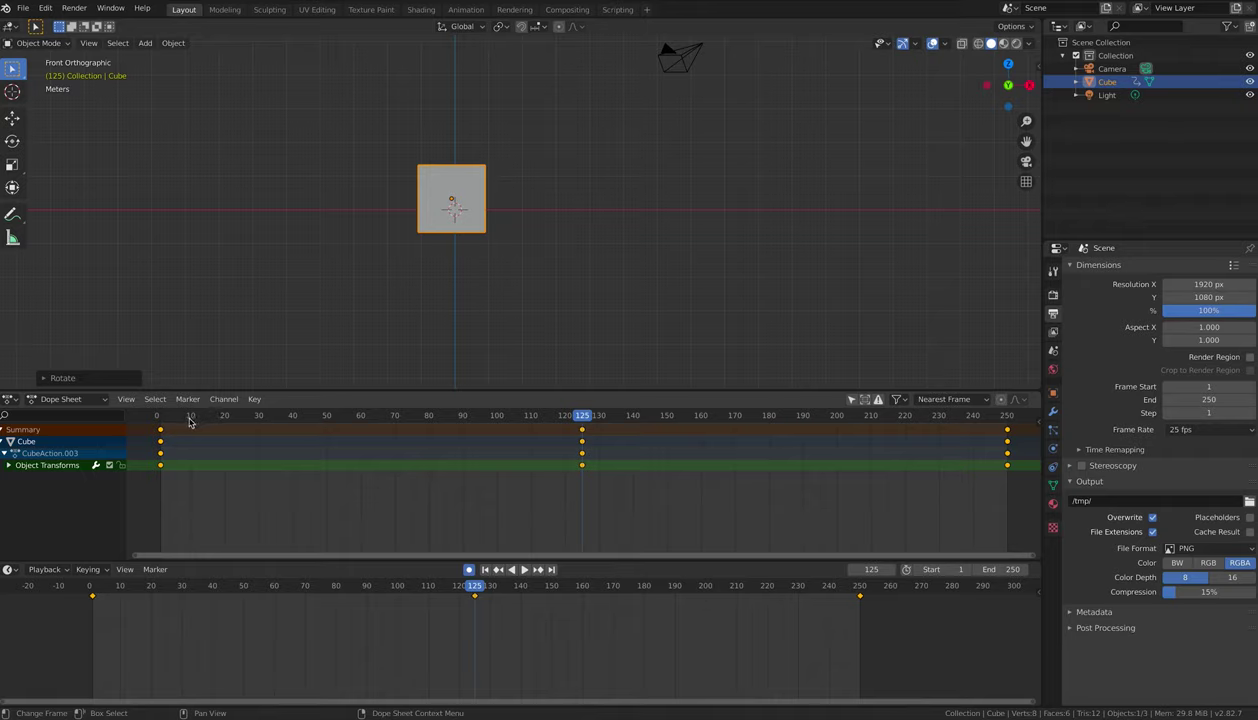
Scrub through the animation to check the spin, ending back at frame 1.
left_click_drag(165, 421, 337, 430)
left_click_drag(247, 372, 223, 387)
key("shift+Left")
key("Right")
key("Right")
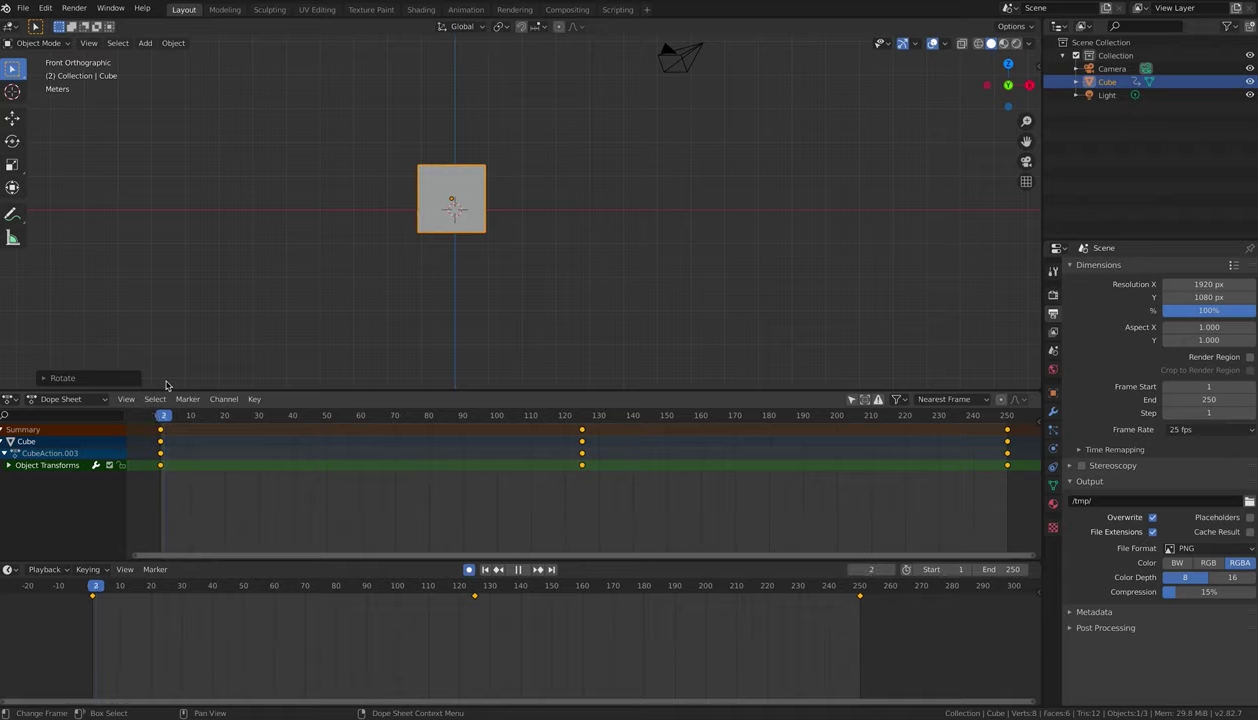
key("Left")
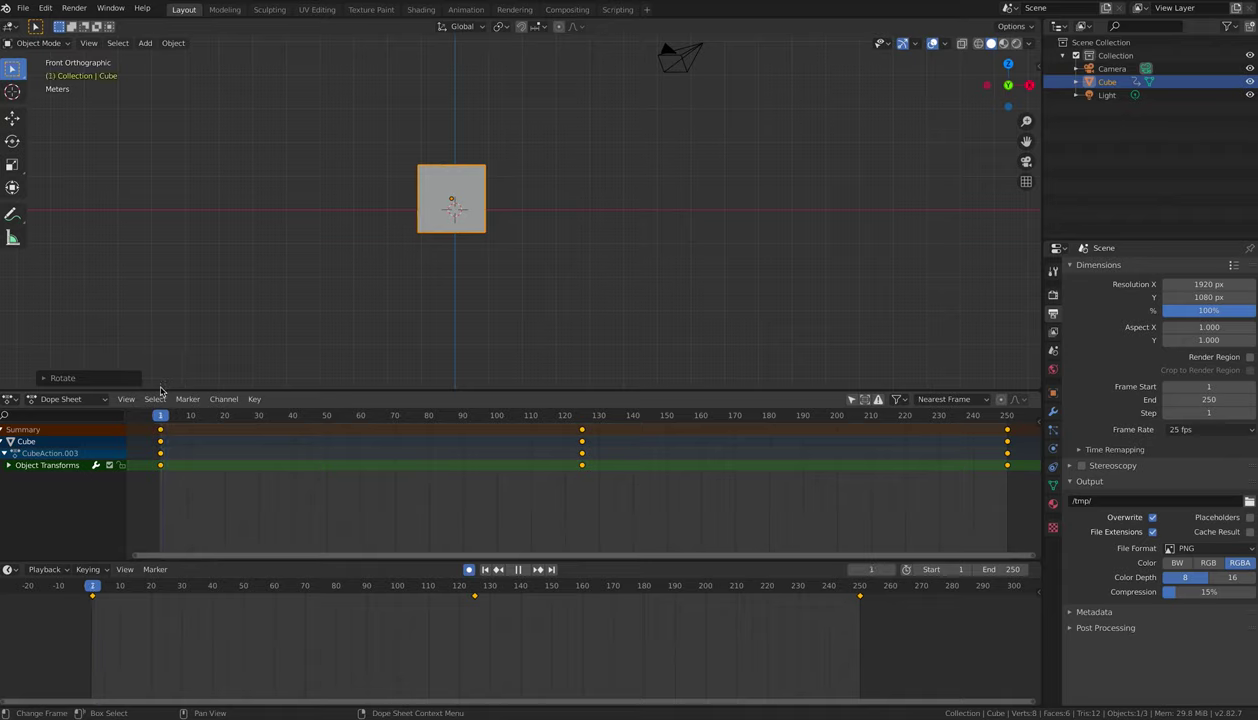
At frame 125, scale the cube up about 1.73× and raise it, then scrub to preview.
left_click_drag(320, 432, 585, 432)
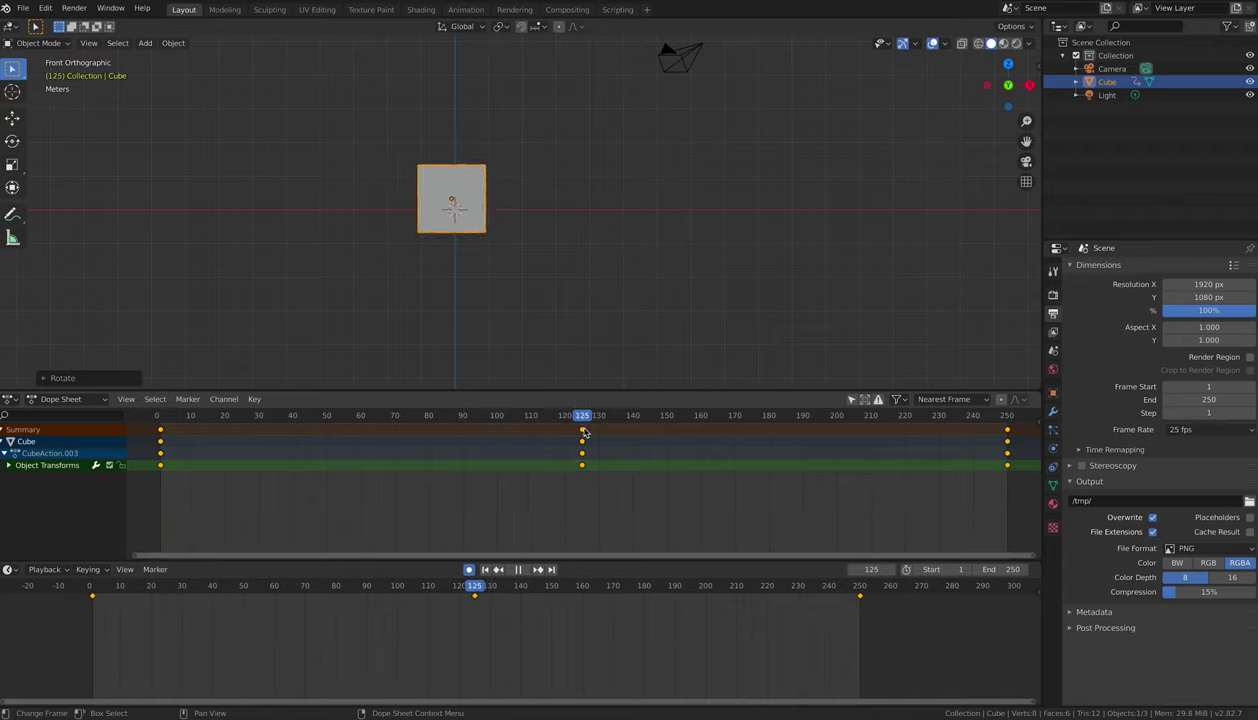
key("space")
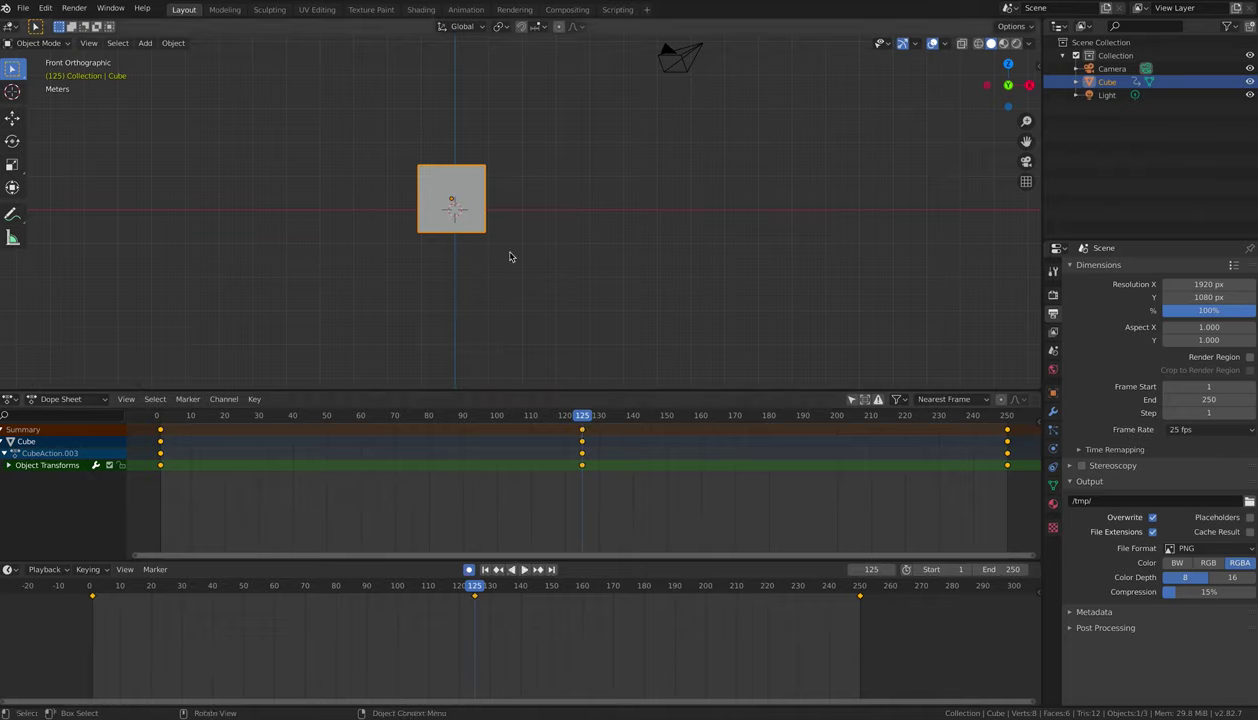
key("s")
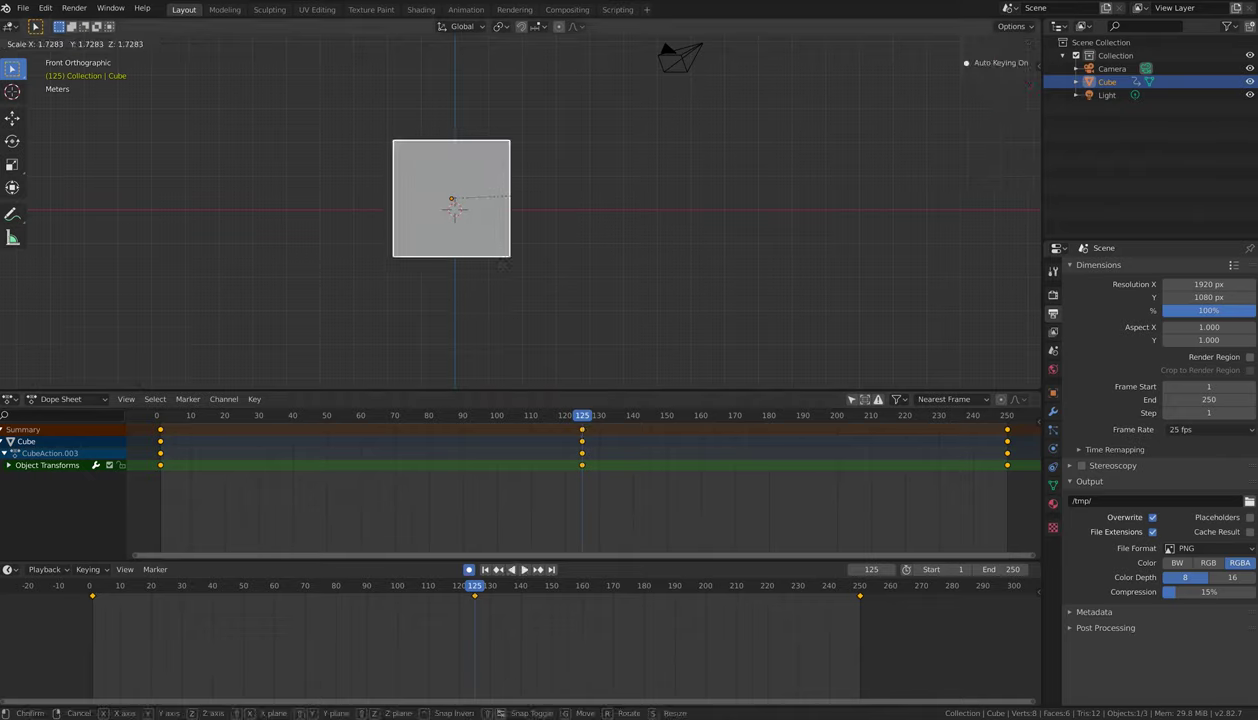
left_click(655, 320)
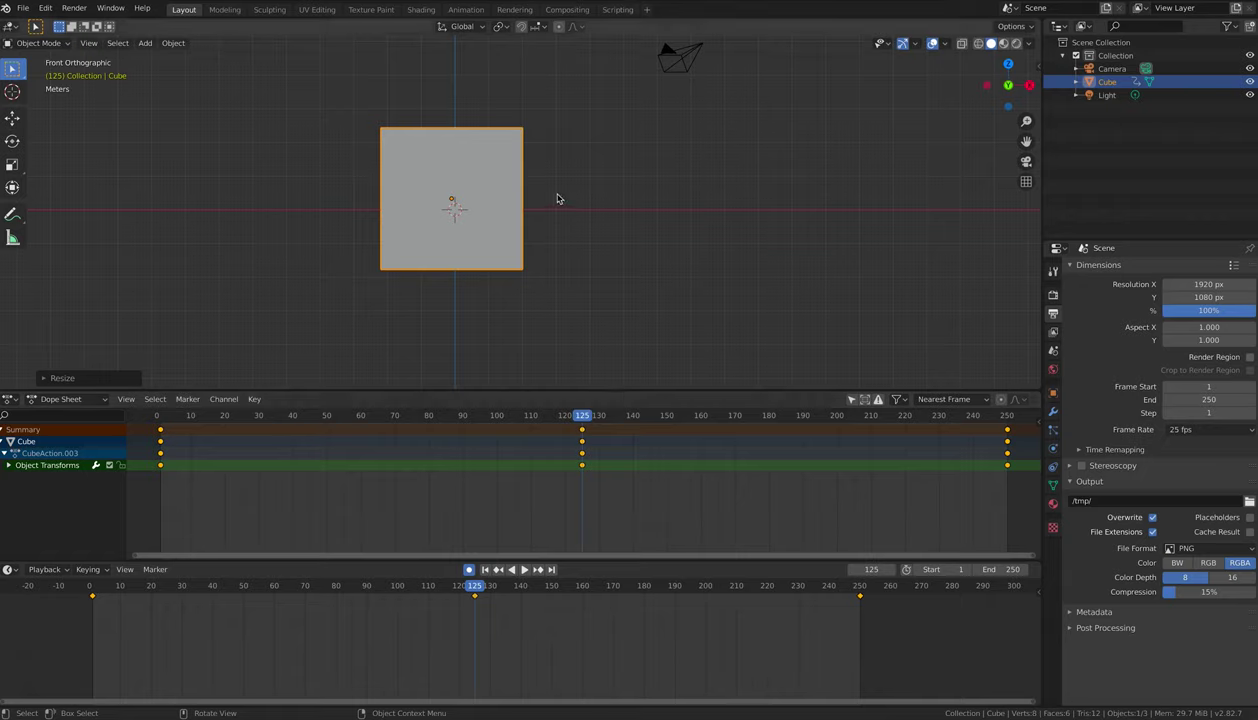
key("g")
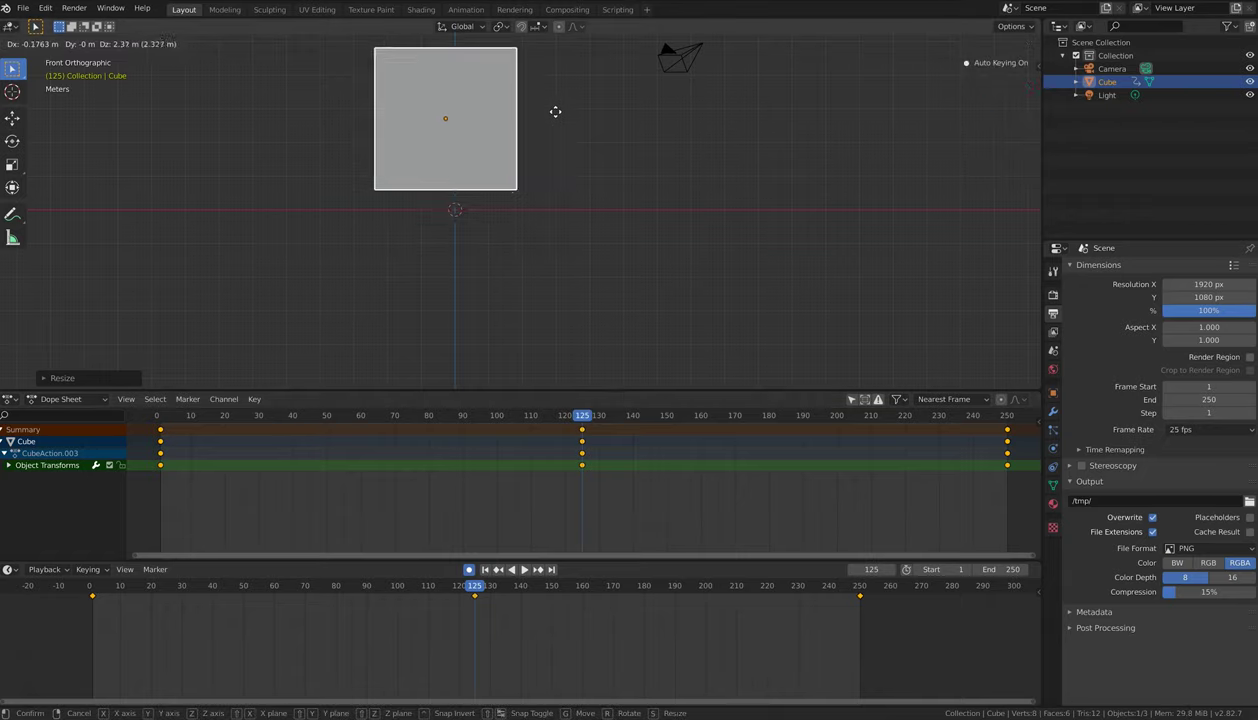
left_click(564, 105)
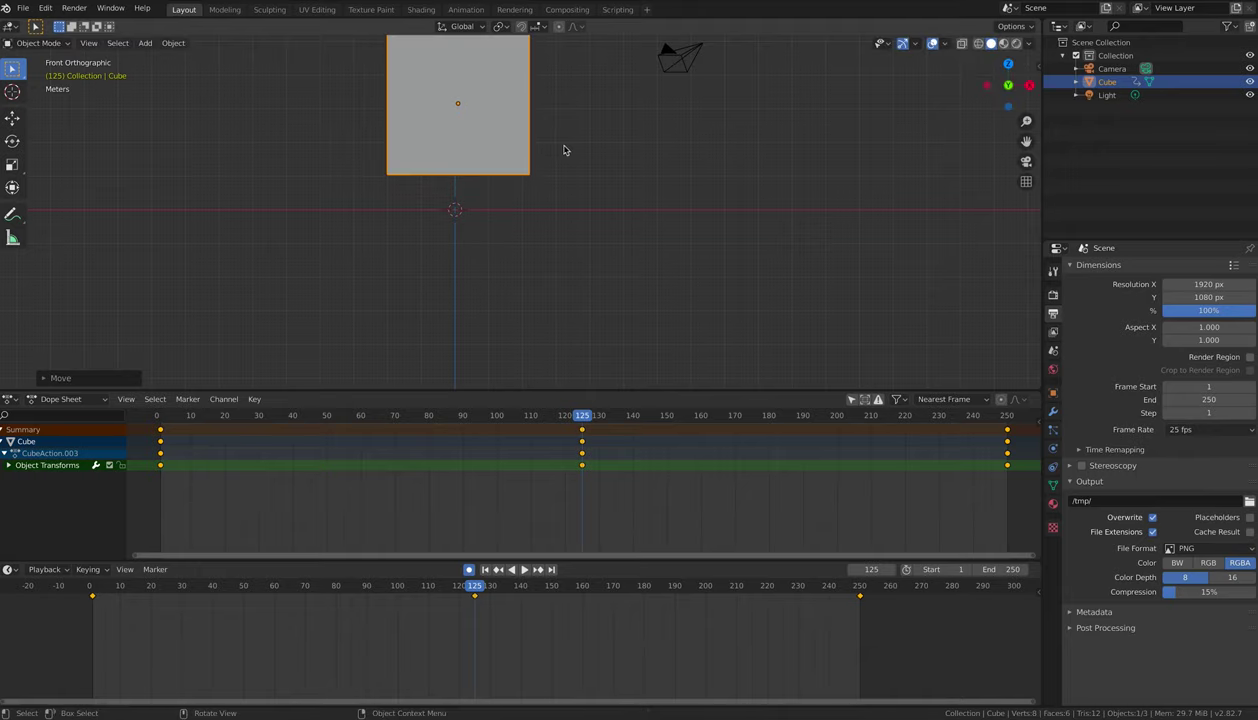
middle_click_drag(563, 150, 626, 211, "shift")
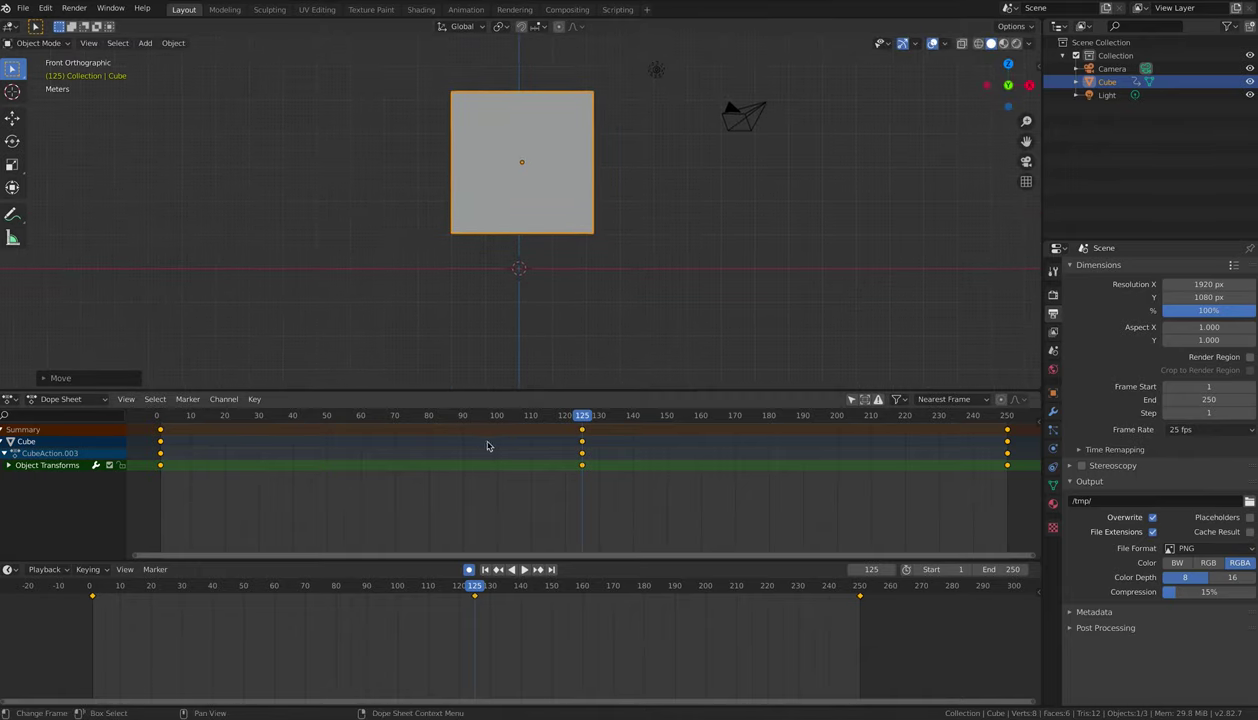
left_click_drag(165, 419, 663, 417)
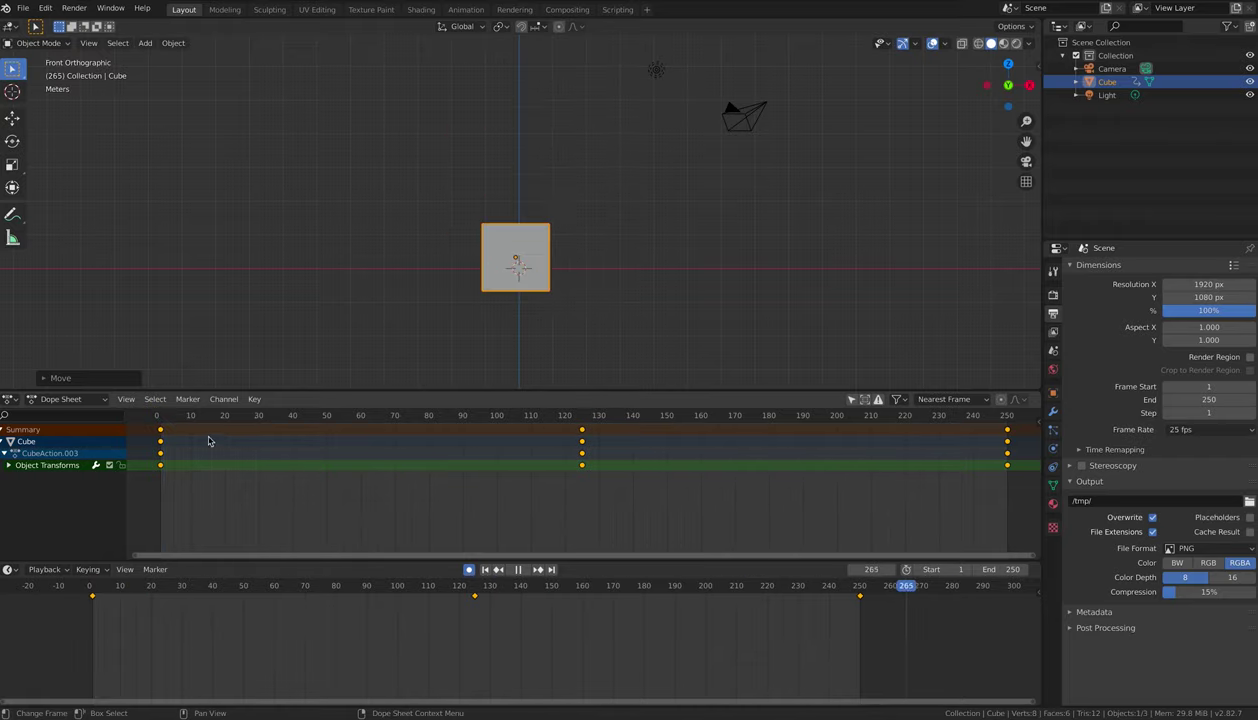
Orbit to a perspective view, play and pause the animation, then return to frame 1.
key("Escape")
middle_click_drag(506, 223, 620, 281)
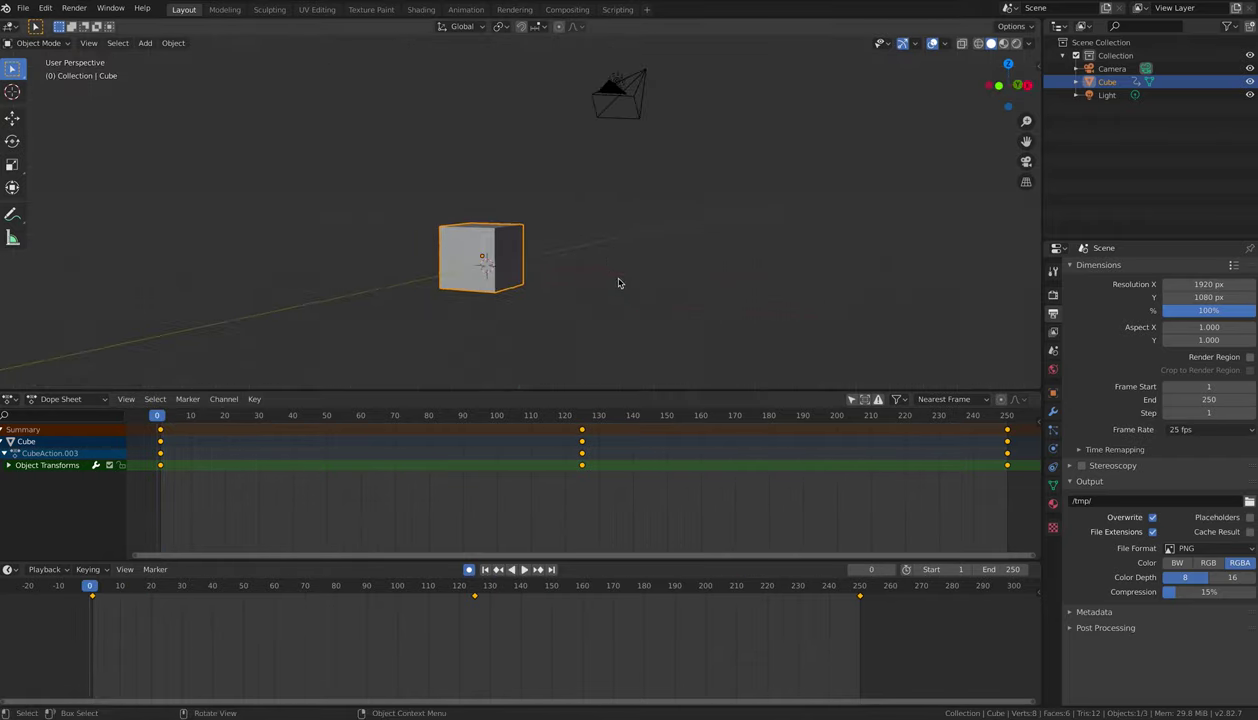
left_click(524, 569)
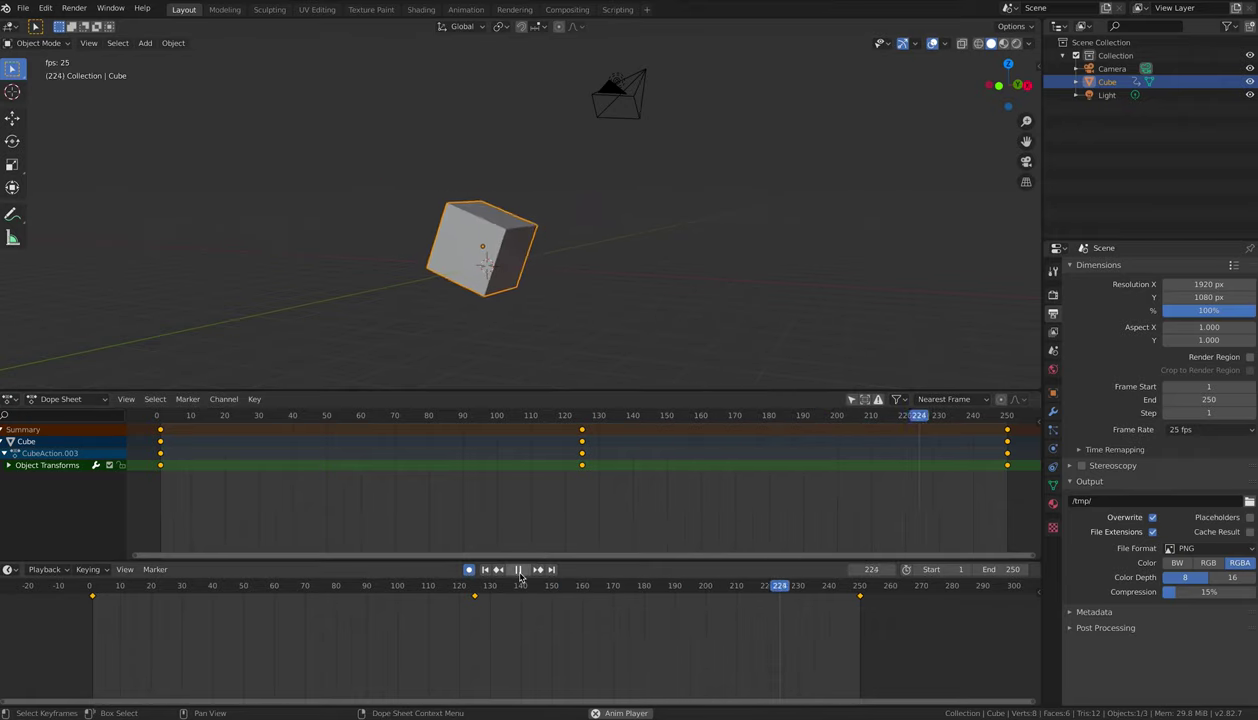
left_click(519, 569)
key("shift+Left")
Look through the camera and walk-navigate it to frame the cube, keying its frame-1 position.
key("KP_0")
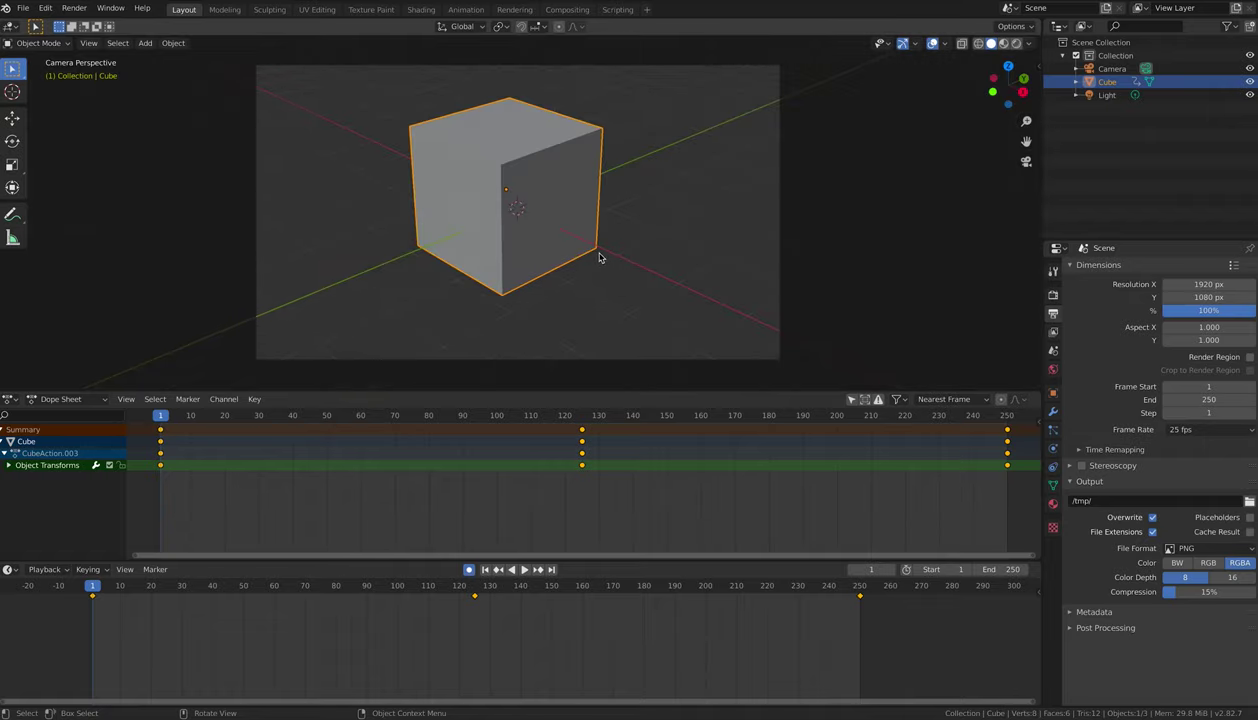
key("shift+grave")
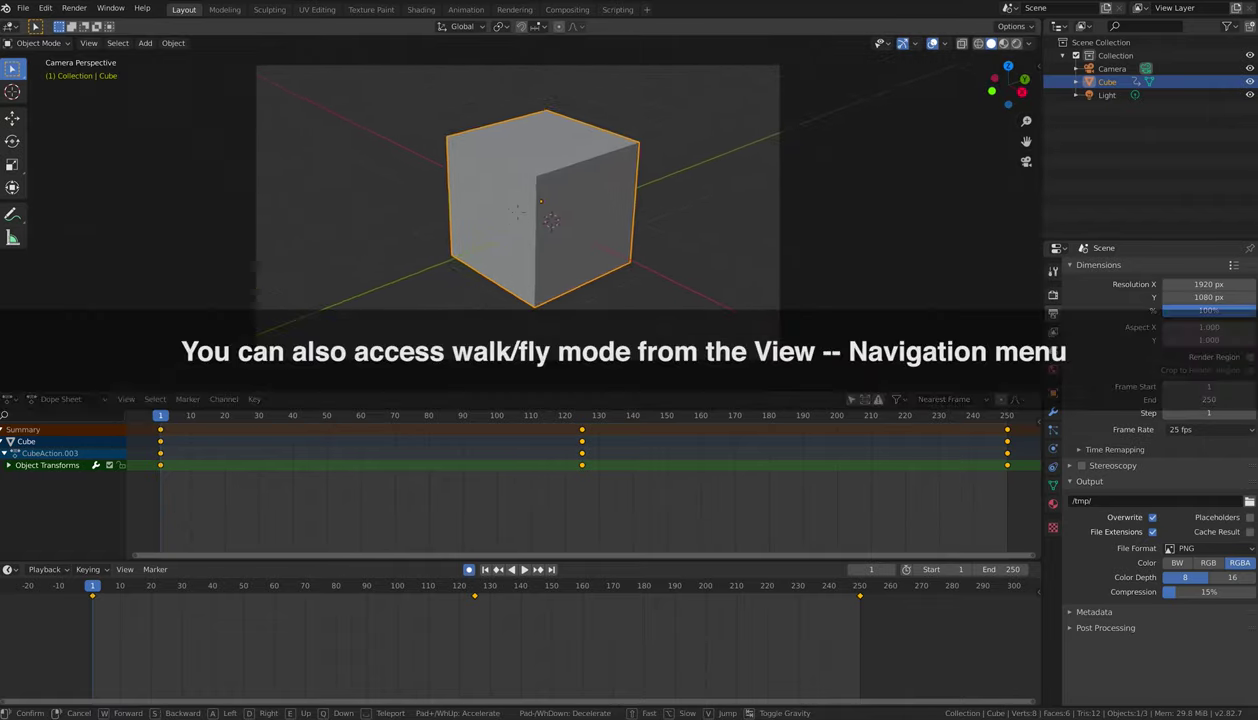
key("a")
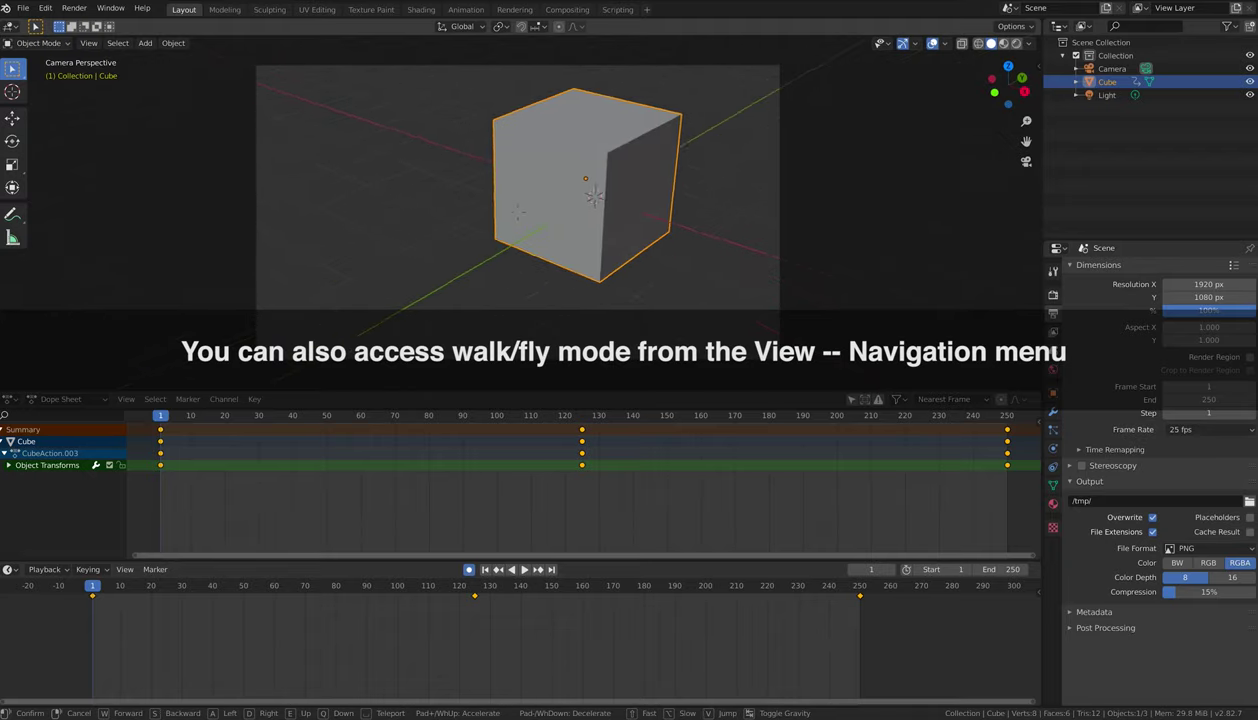
key("e")
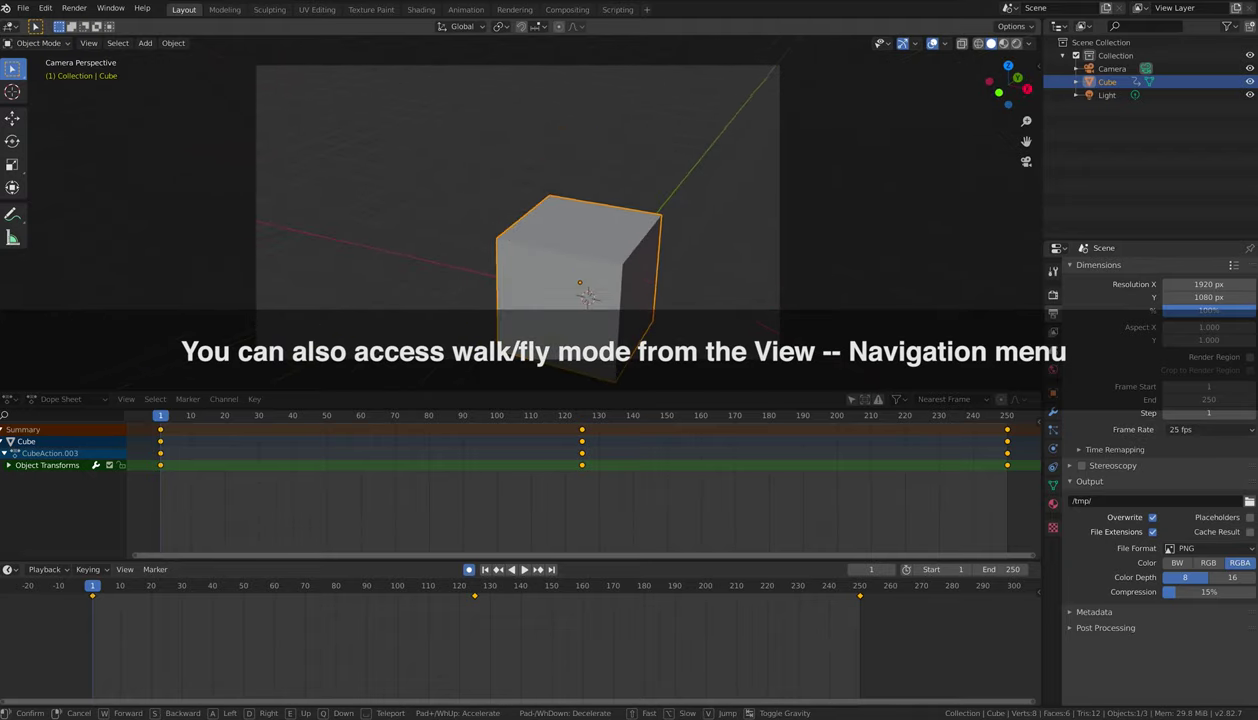
key("q")
key("d")
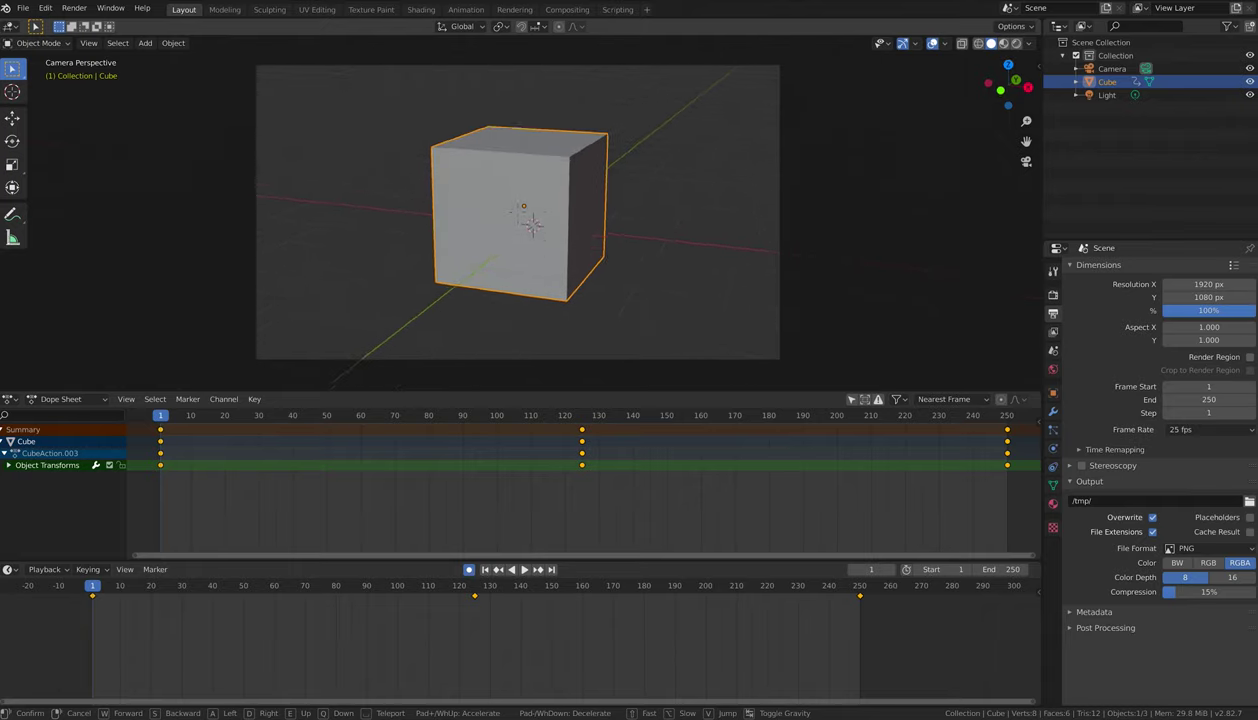
key("q")
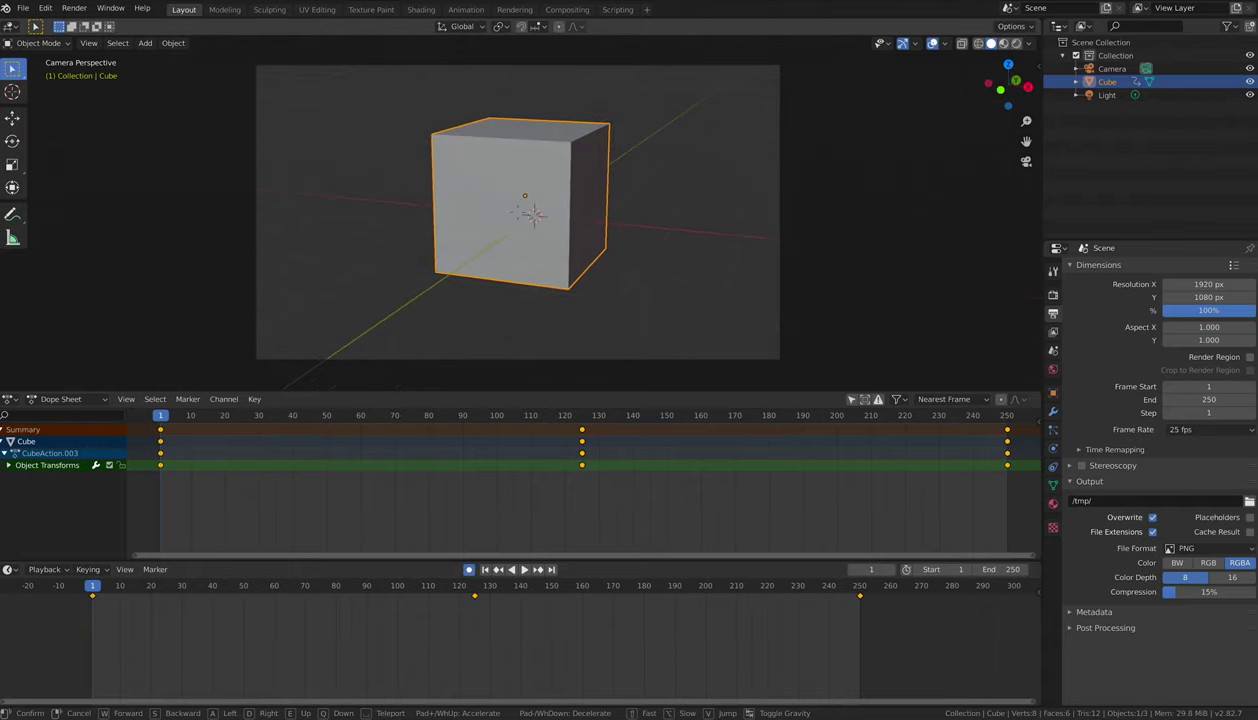
left_click(530, 220)
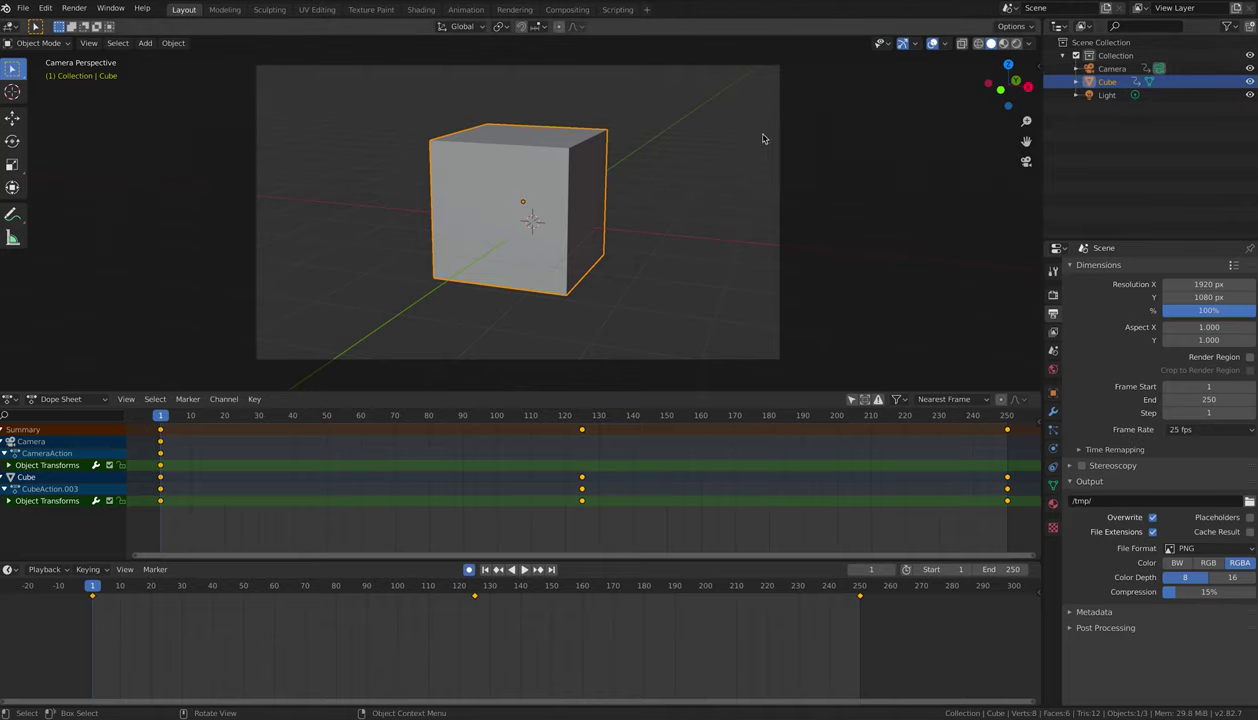
In top view, select the camera and split the viewport, showing the camera view in the right half.
key("KP_7")
scroll(660, 278, "down", 2)
scroll(646, 260, "down", 3, "shift")
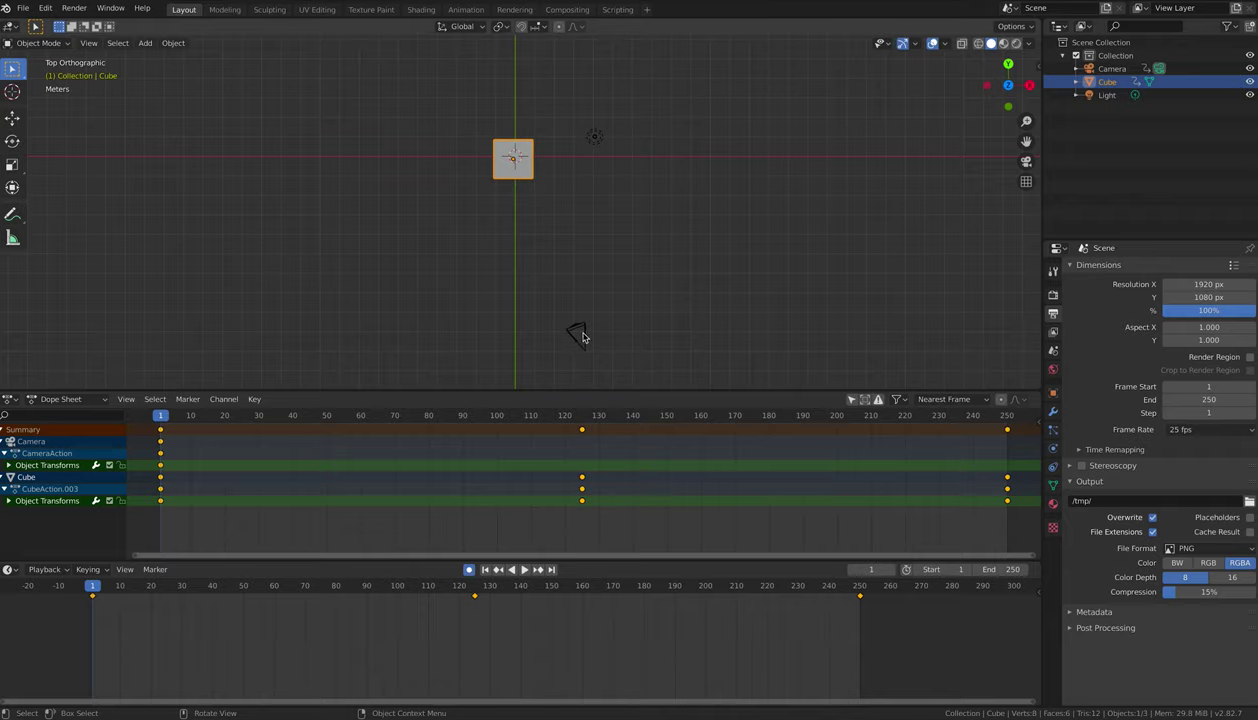
left_click(578, 334)
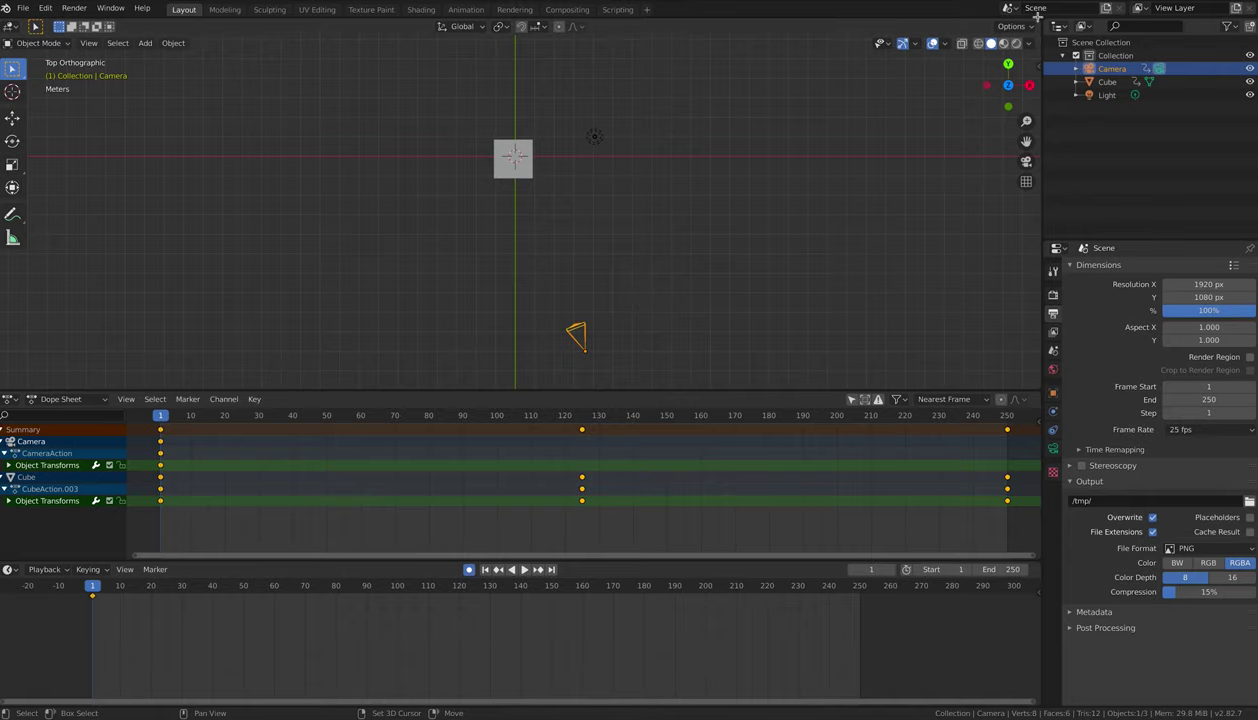
left_click_drag(1038, 17, 688, 90)
key("KP_0")
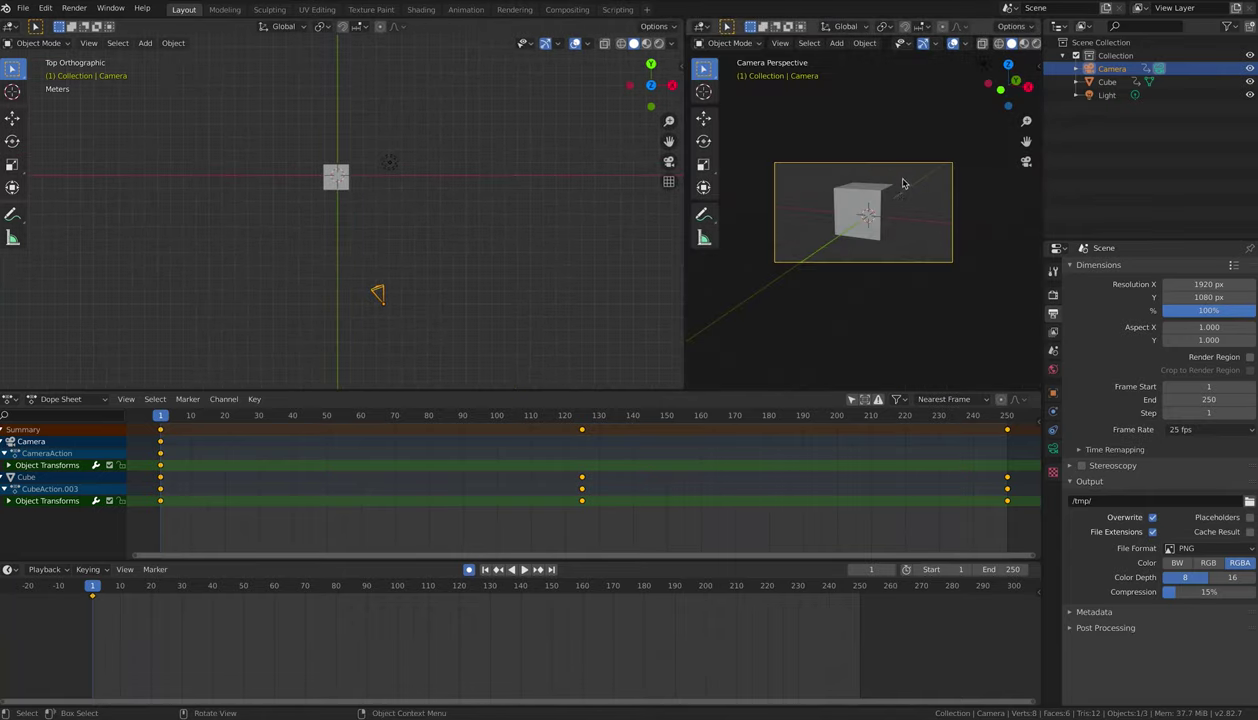
Key the camera's location, rotation and scale at the current frame.
scroll(888, 200, "up", 4)
scroll(888, 205, "down", 2)
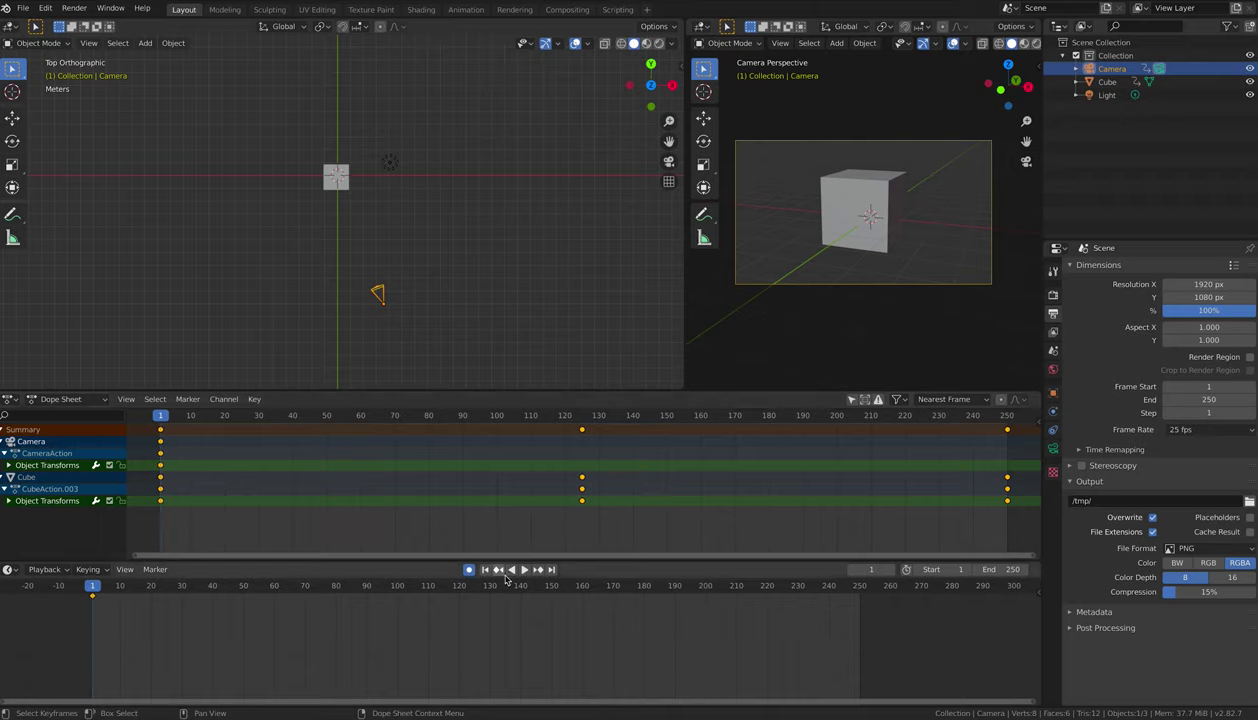
key("i")
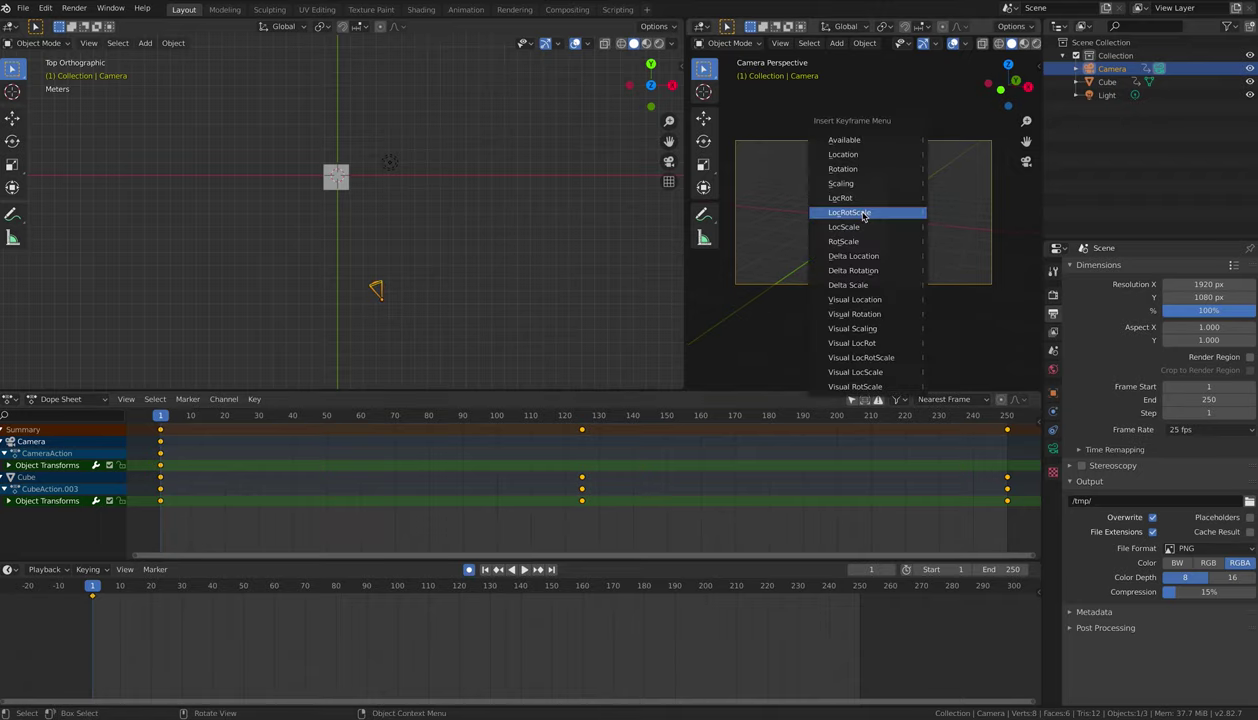
left_click(863, 213)
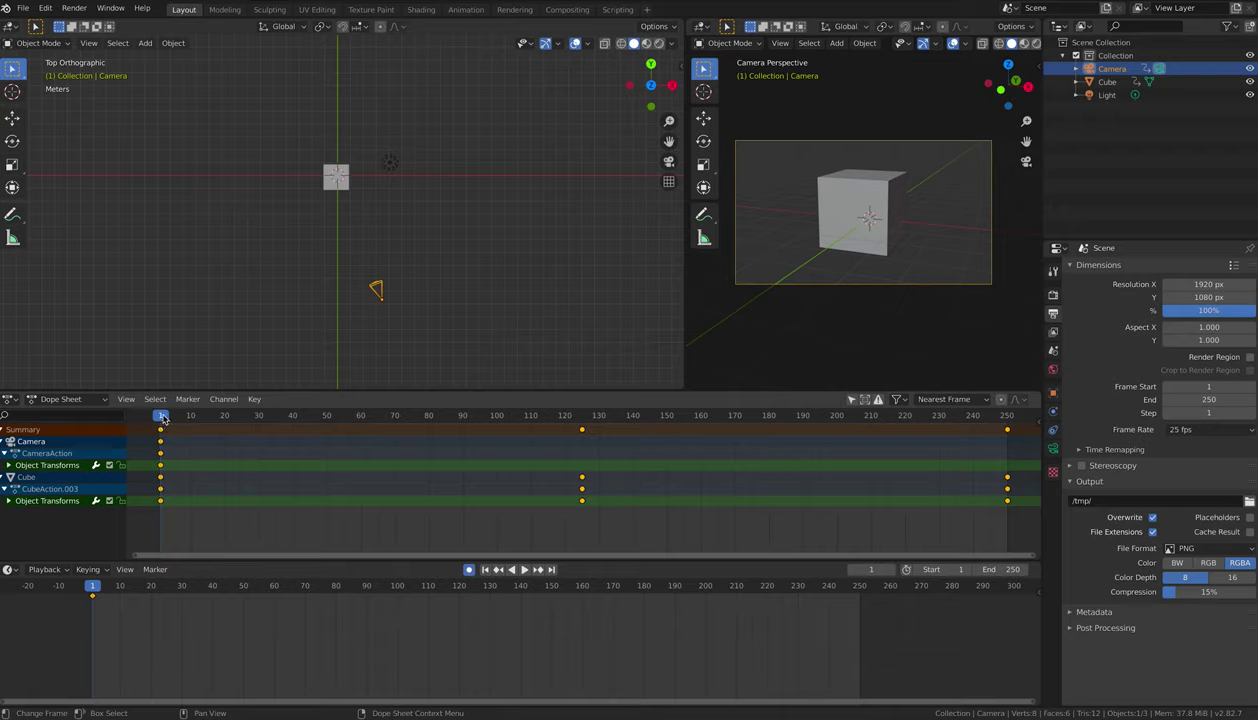
At frame 250, key the camera's location and rotation, then move to frame 125.
key("space")
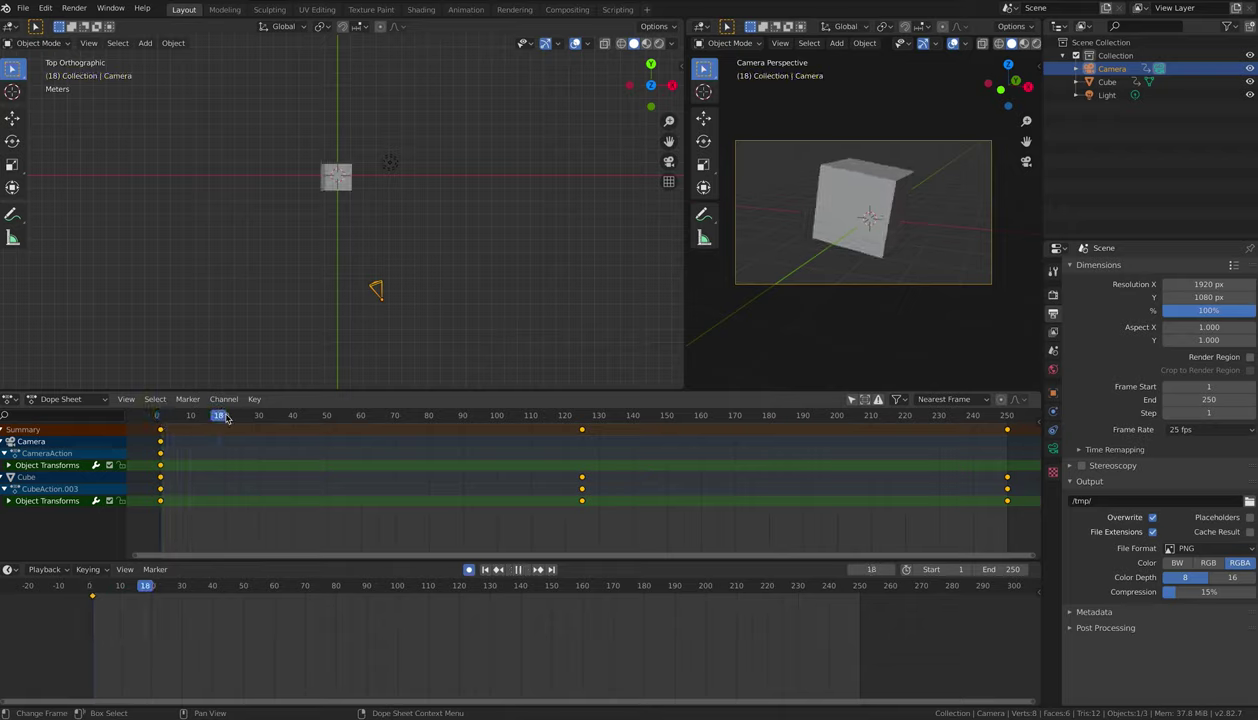
left_click_drag(690, 463, 1006, 459)
key("space")
key("i")
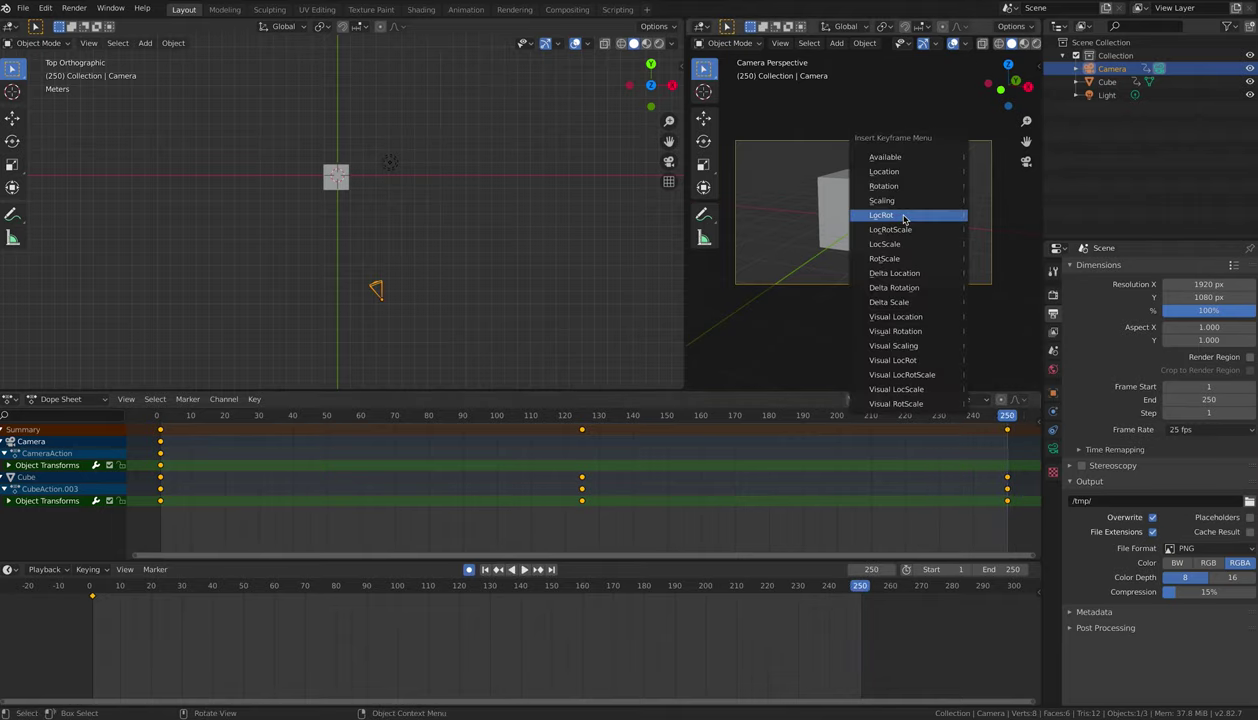
left_click(904, 217)
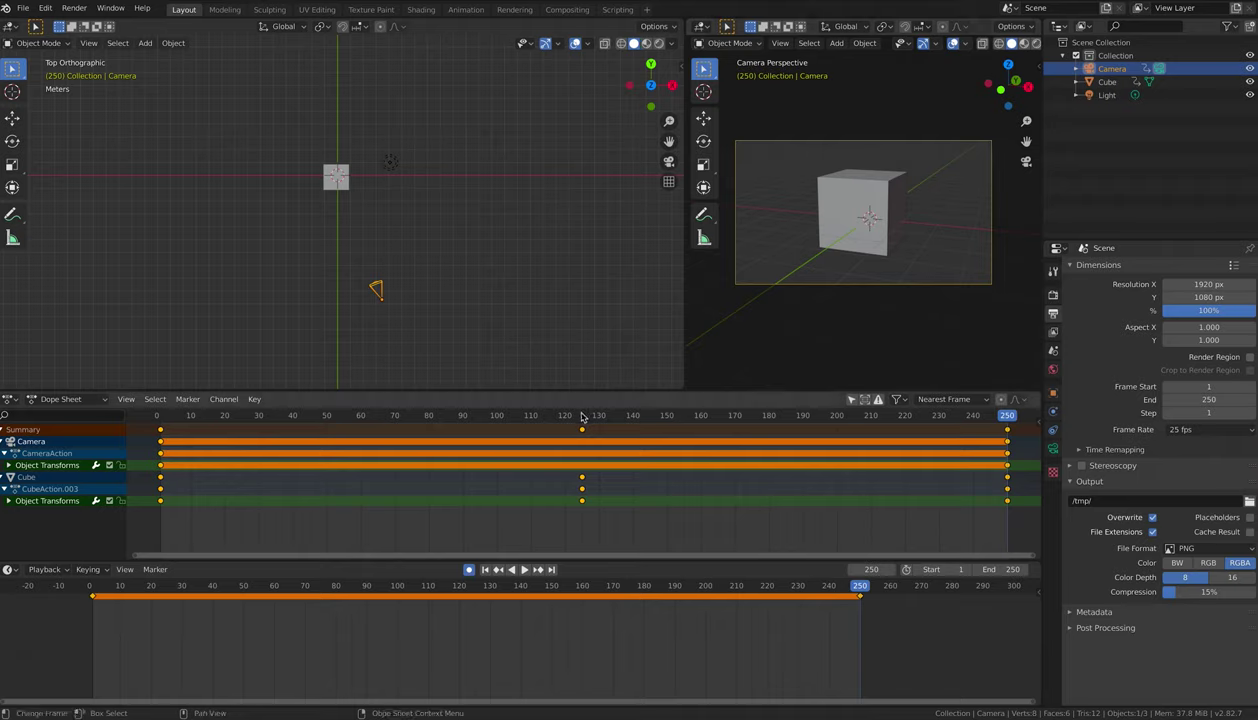
left_click_drag(583, 417, 585, 417)
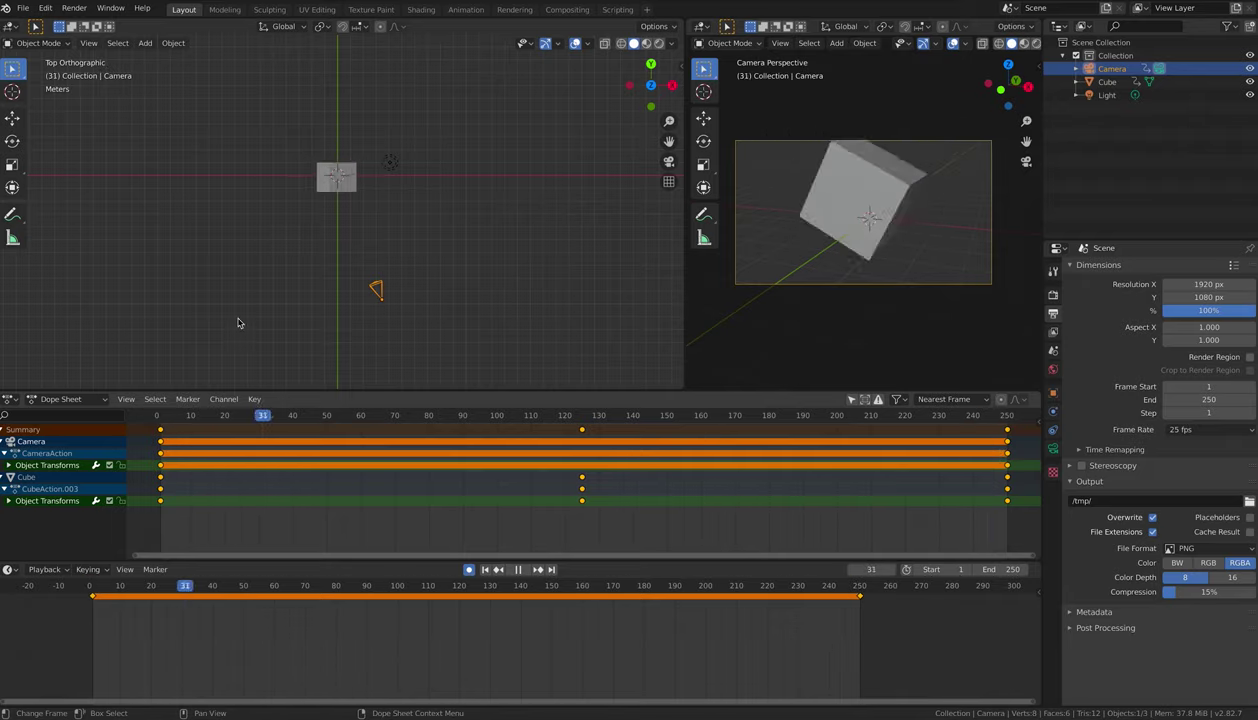
At frame 125, pull the camera back in walk mode to key a new pose, then return to frame 1.
left_click(1025, 427)
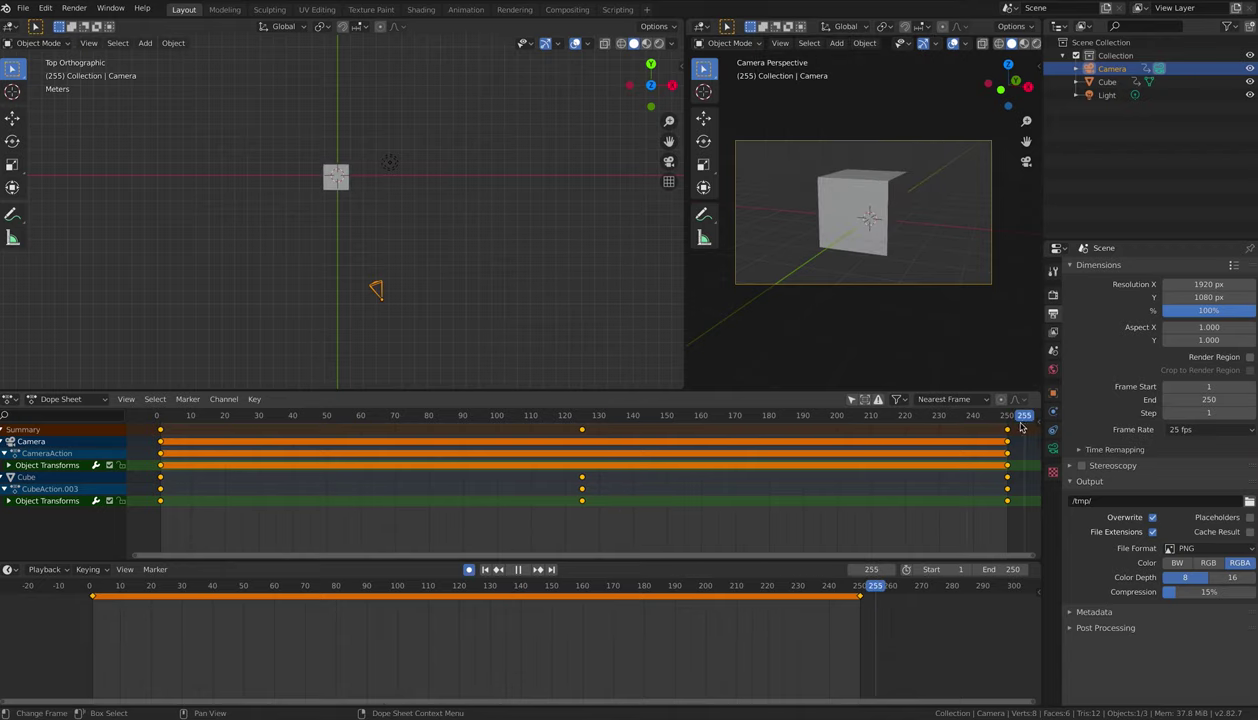
left_click_drag(1020, 427, 582, 396)
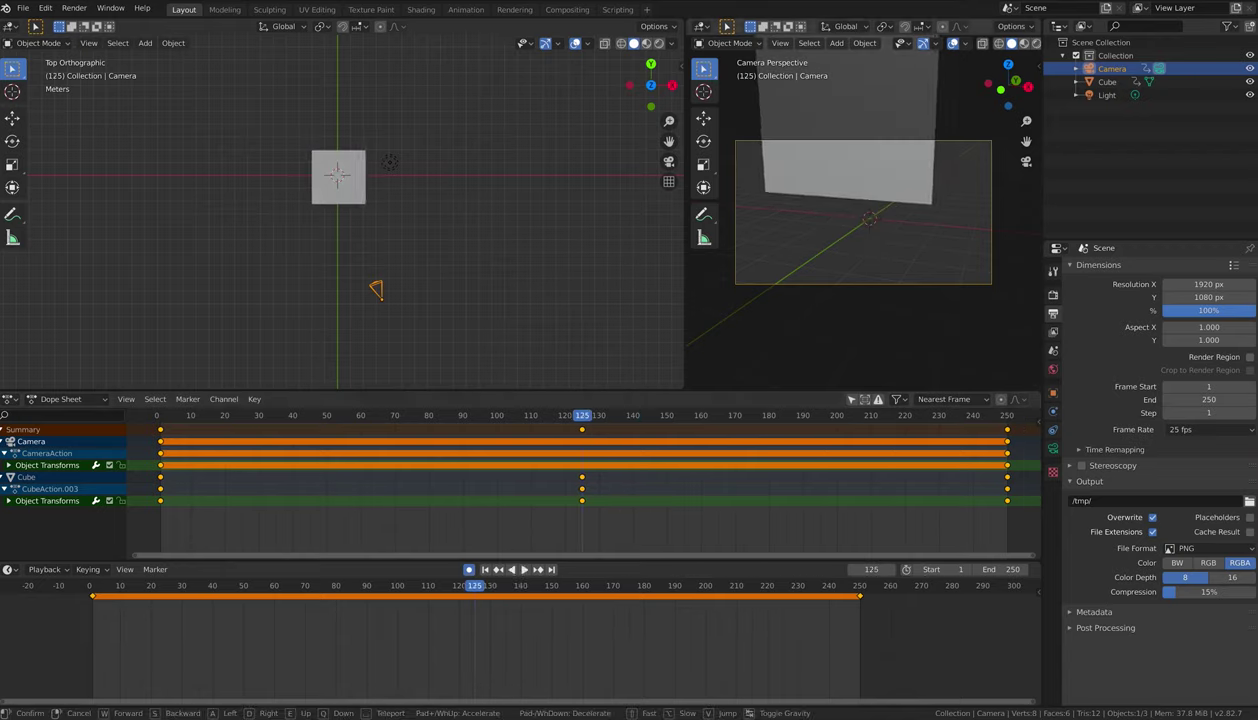
key("shift+grave")
key("s")
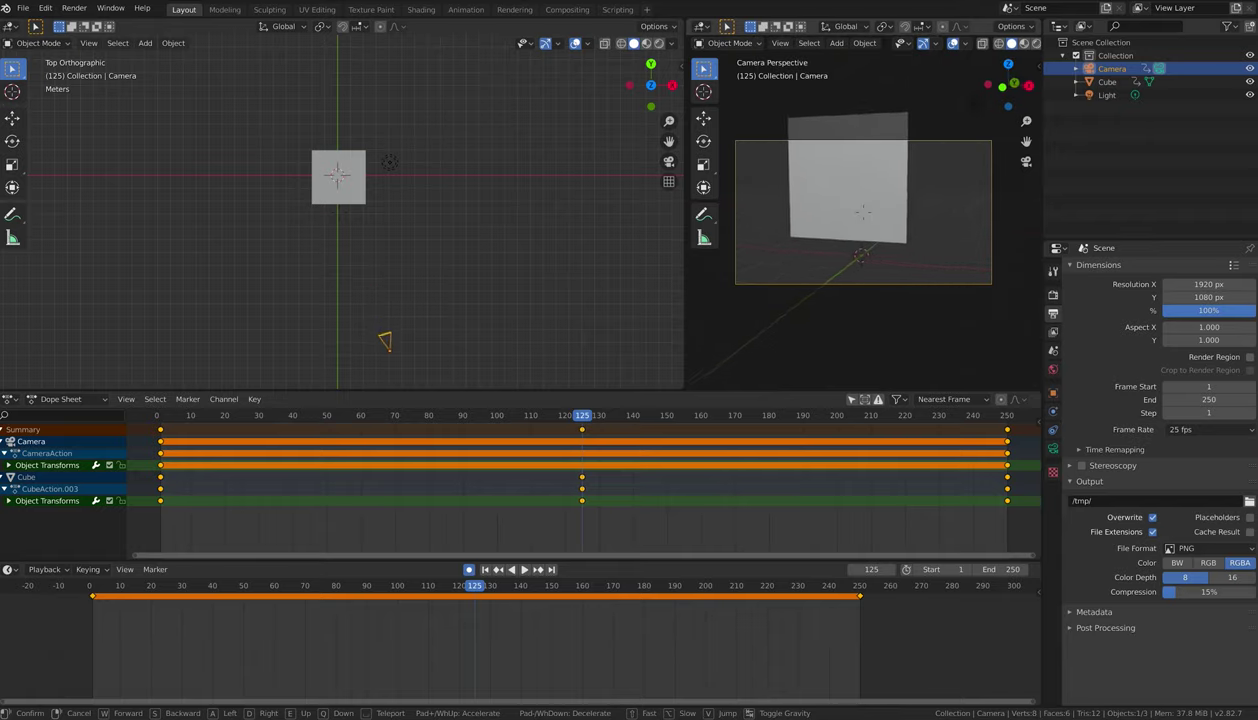
key("s")
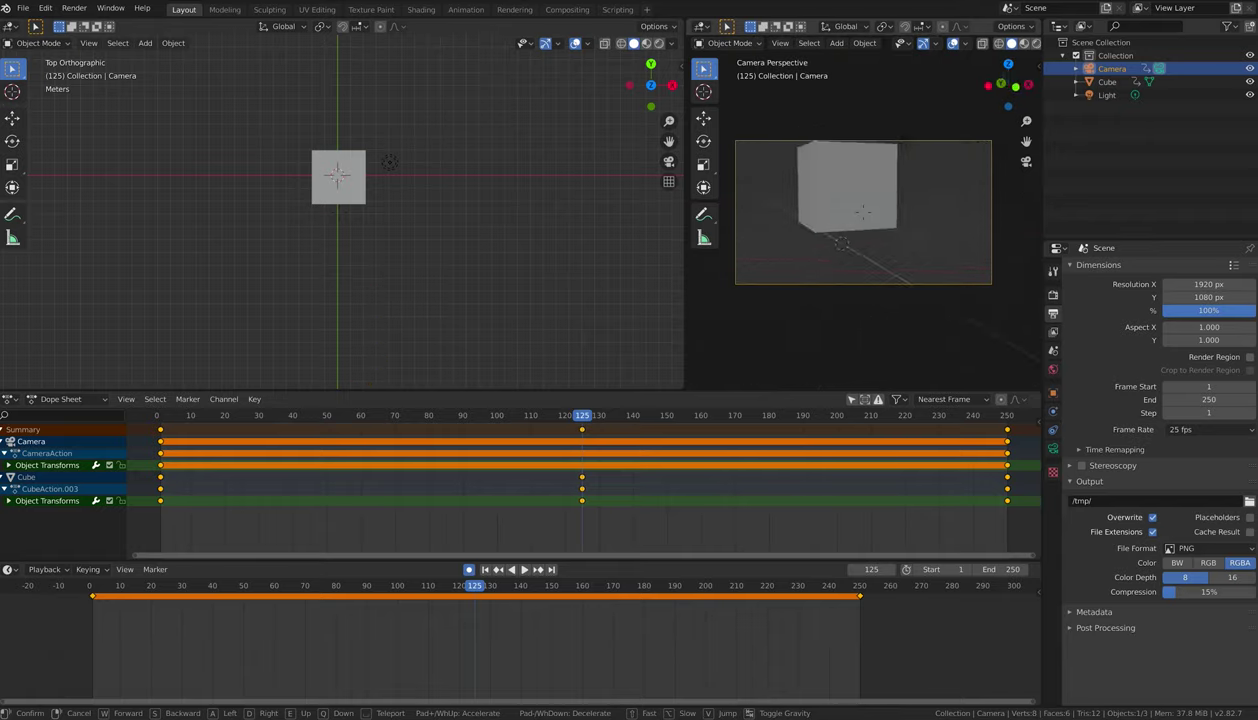
left_click(161, 413)
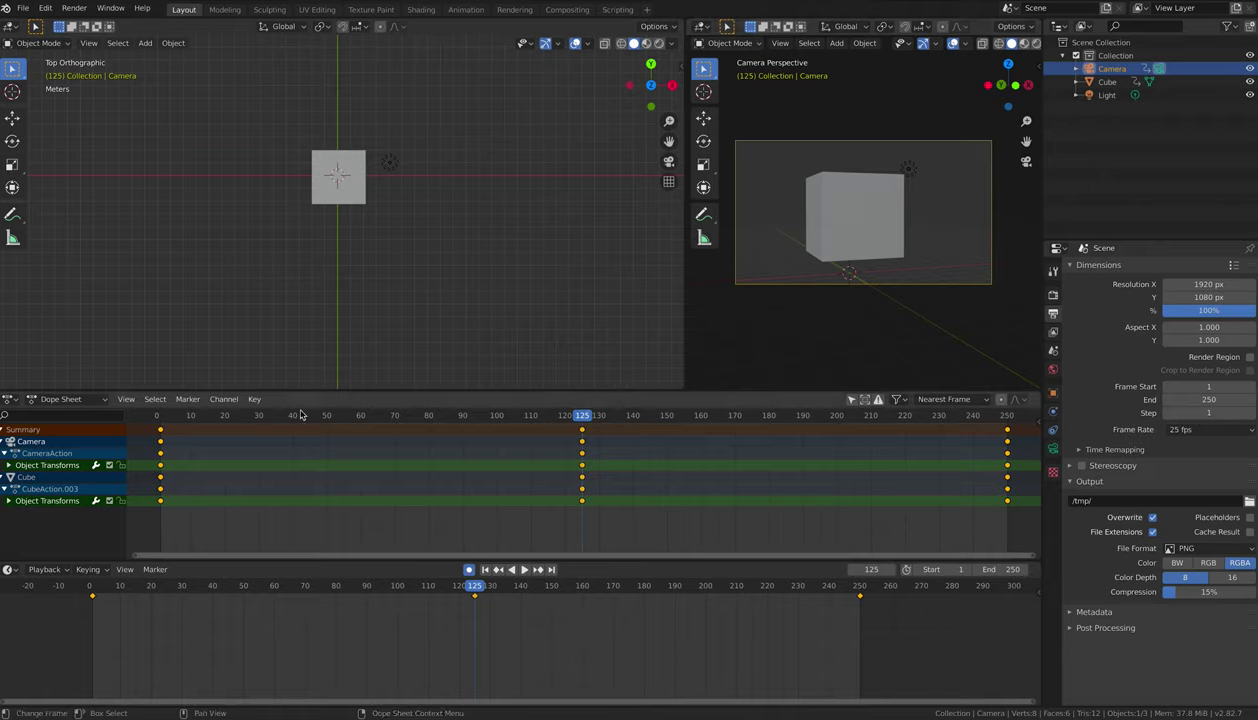
left_click(161, 414)
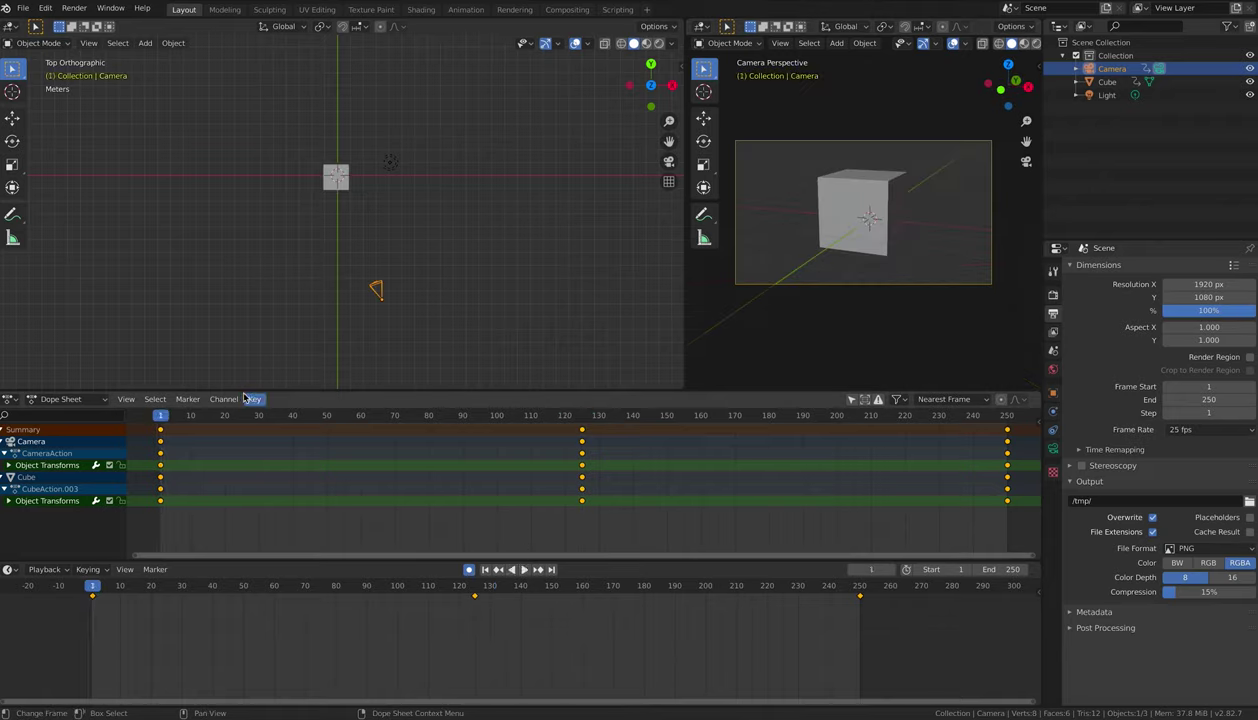
Scrub the animation, then change the render output path from /tmp/ to the Desktop folder.
left_click_drag(161, 414, 161, 377)
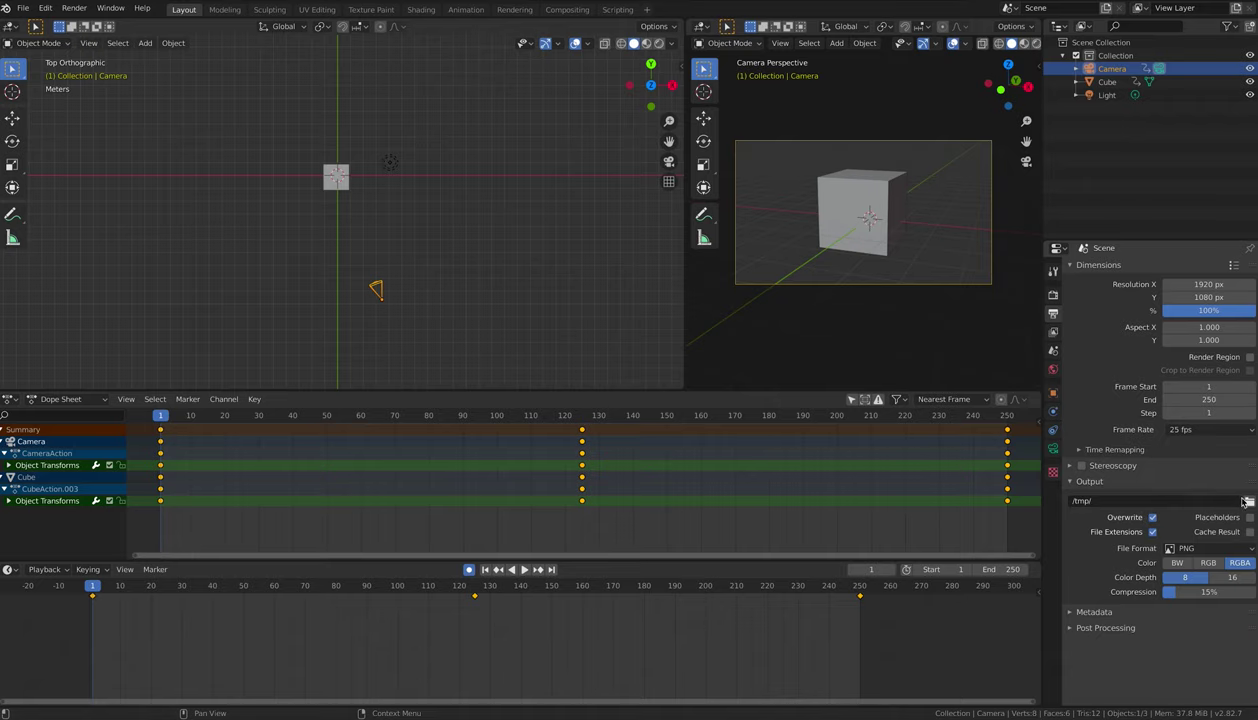
left_click(1249, 502)
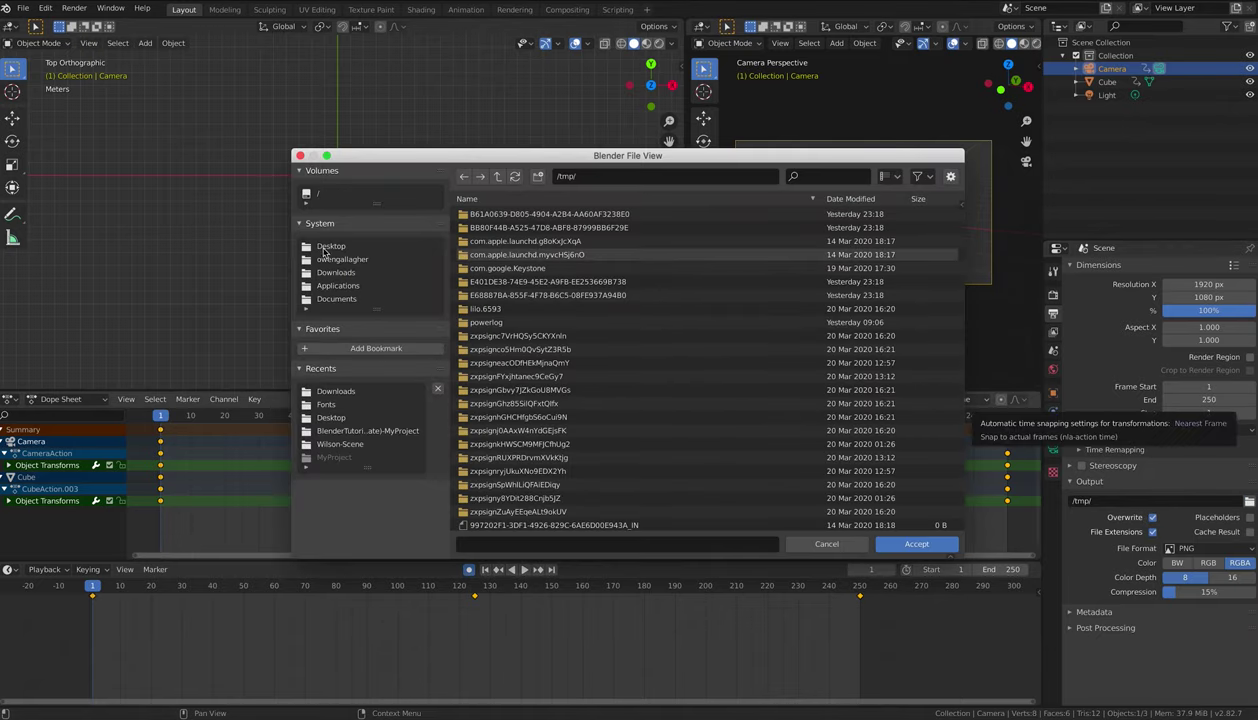
left_click(326, 249)
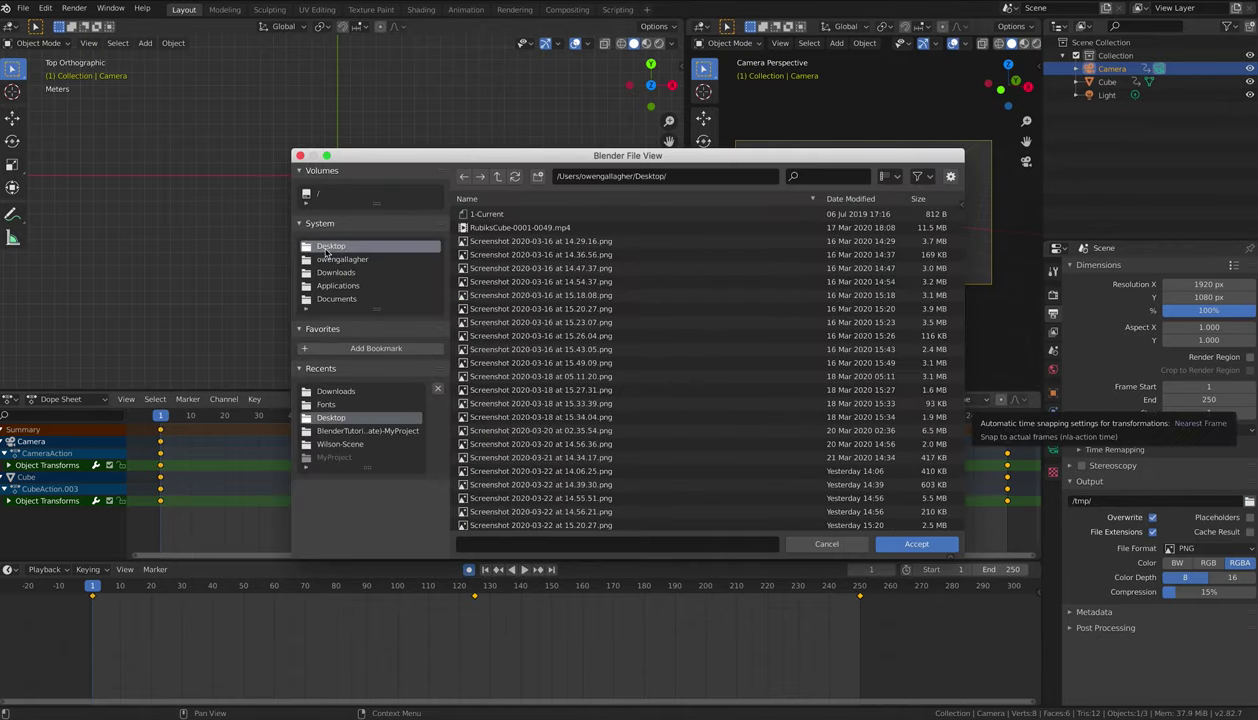
left_click(905, 547)
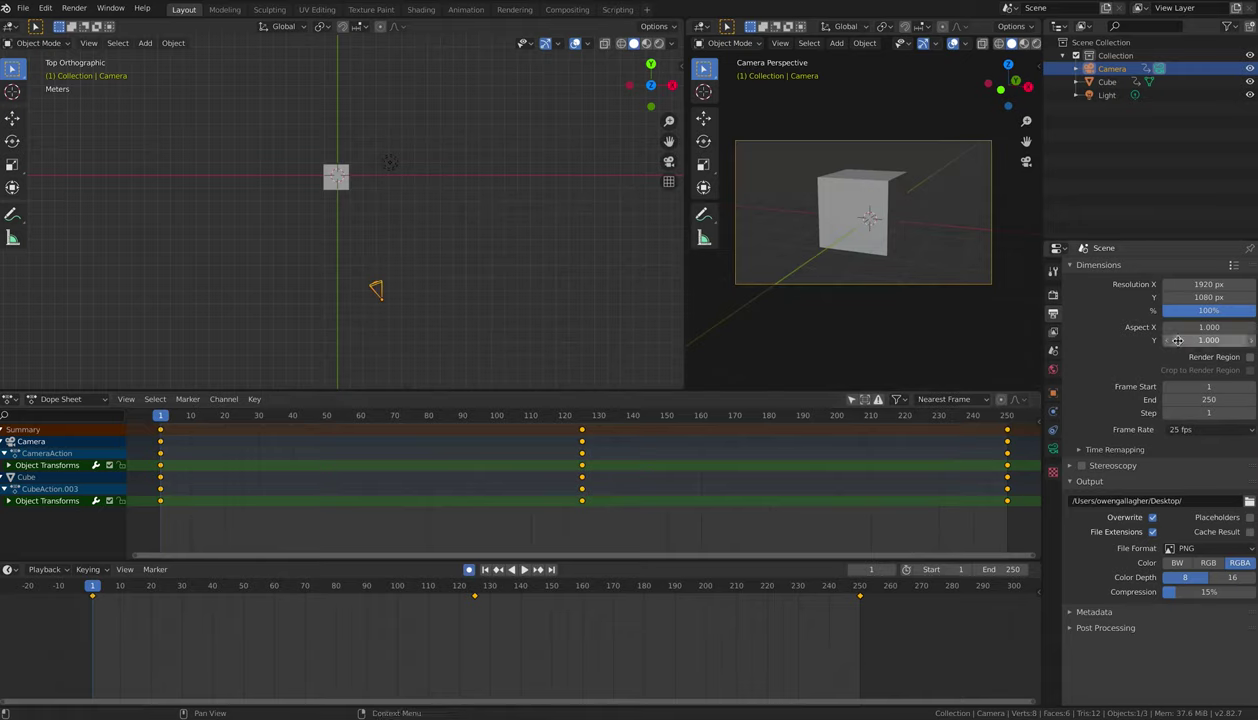
Change the render resolution from 1920 × 1080 to 1280 × 720 at 100% scale, leaving the frame rate at 25 fps.
left_click(1197, 286)
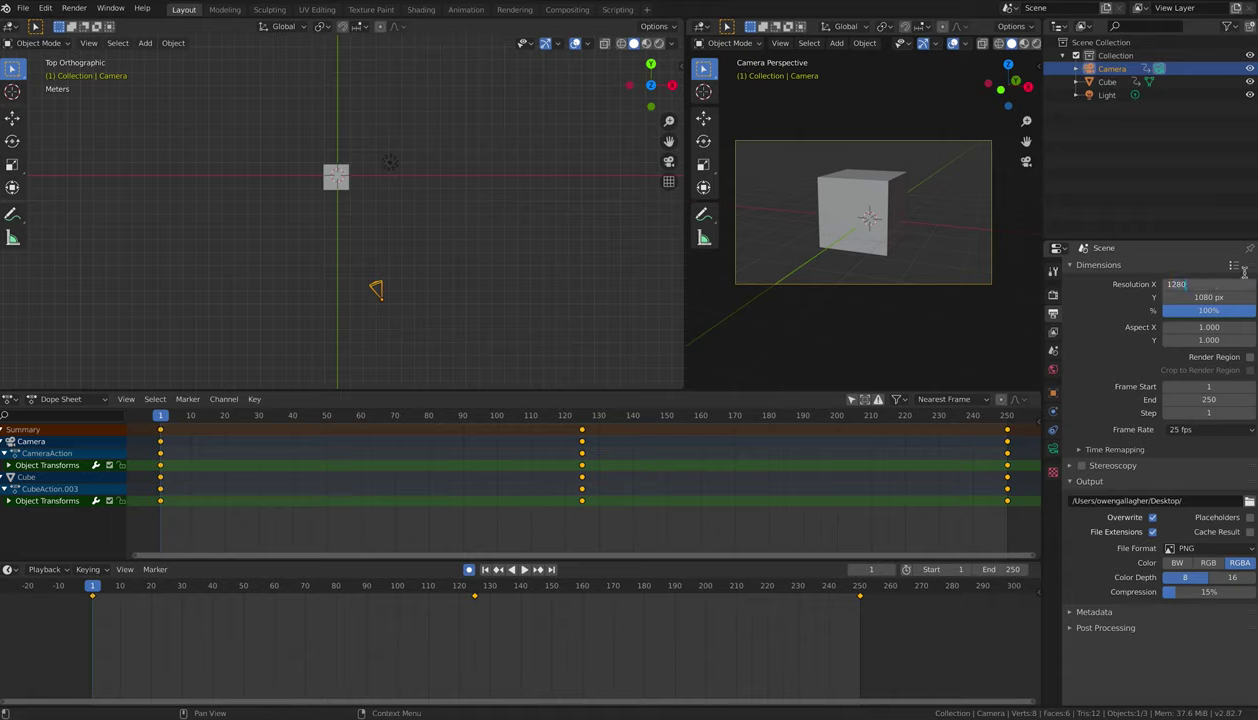
key("Tab")
type("720")
key("Tab")
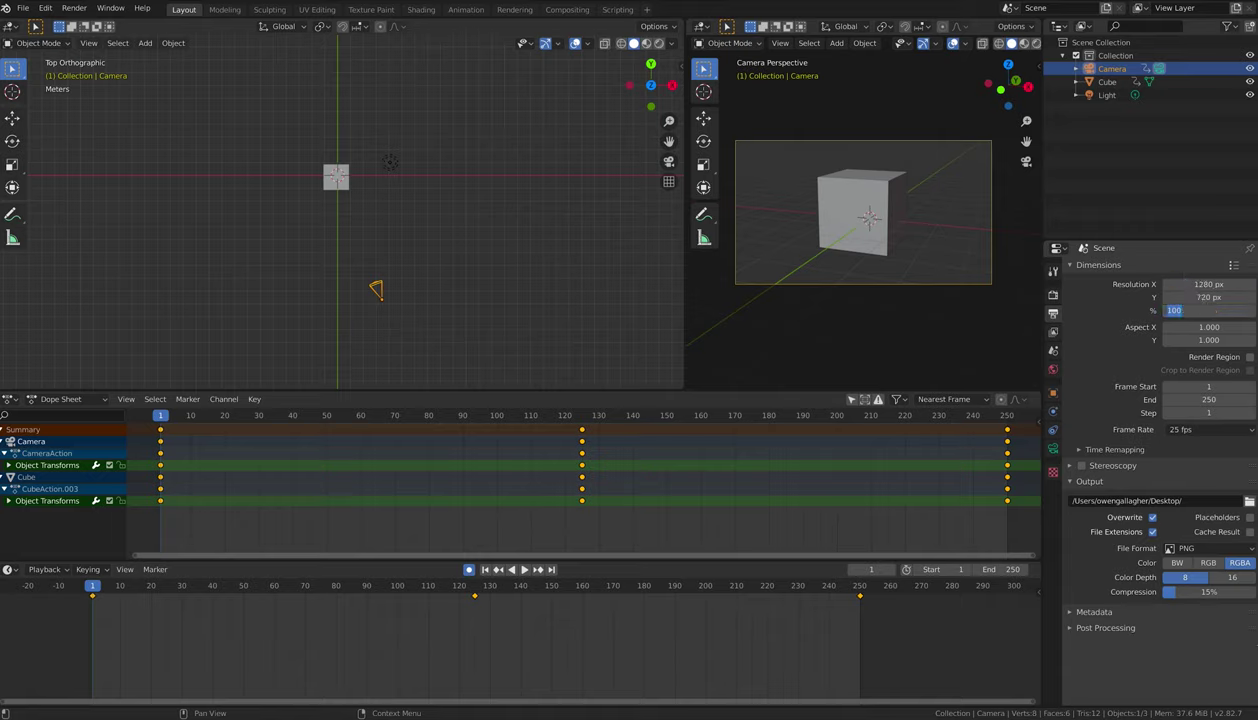
key("Tab")
key("Return")
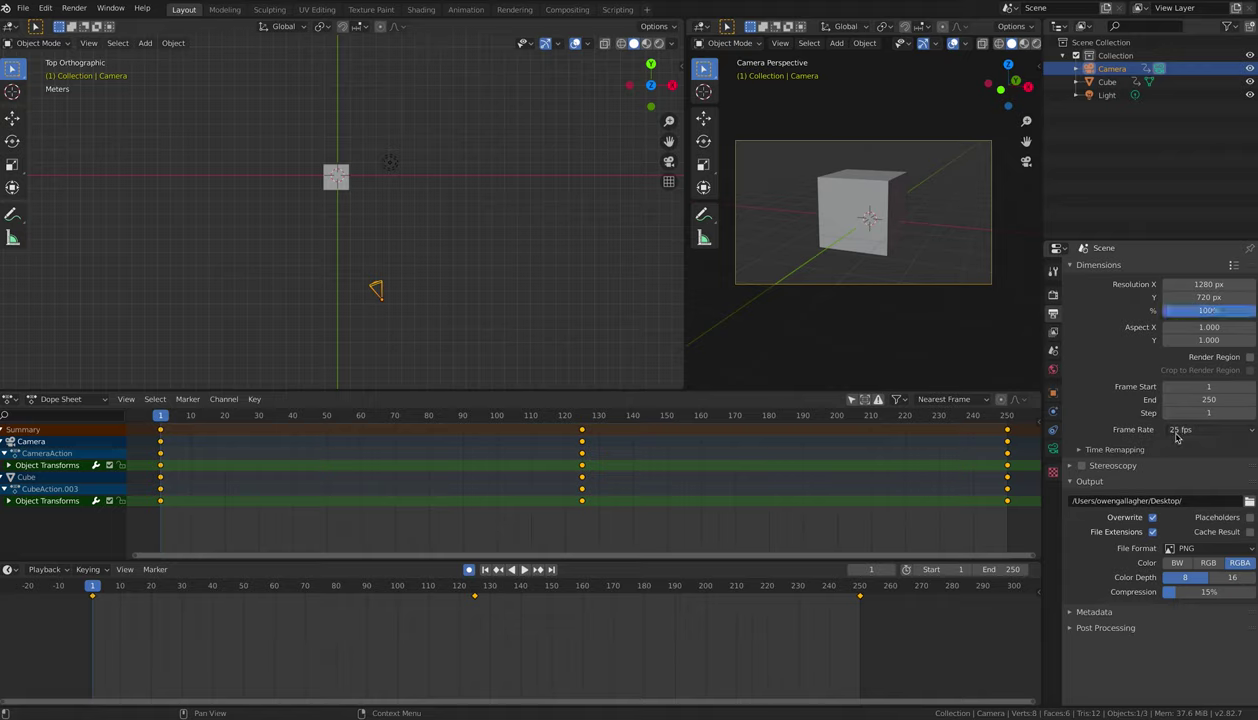
left_click(1192, 431)
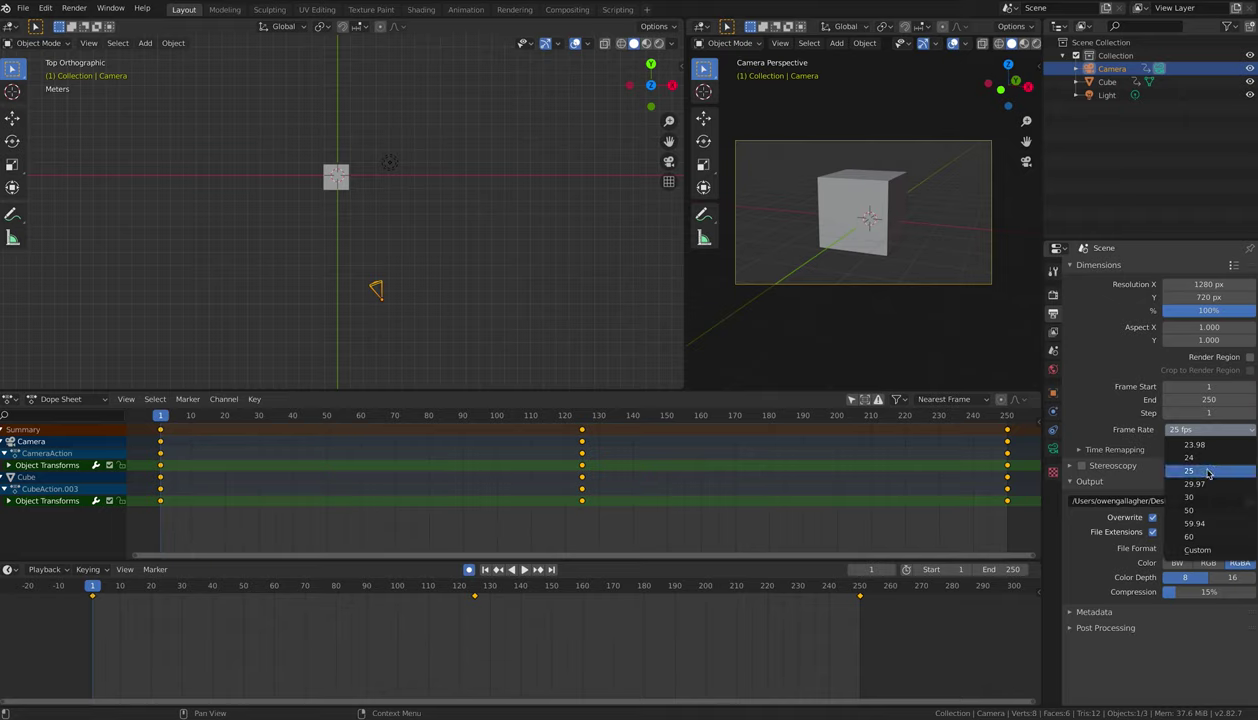
key("Escape")
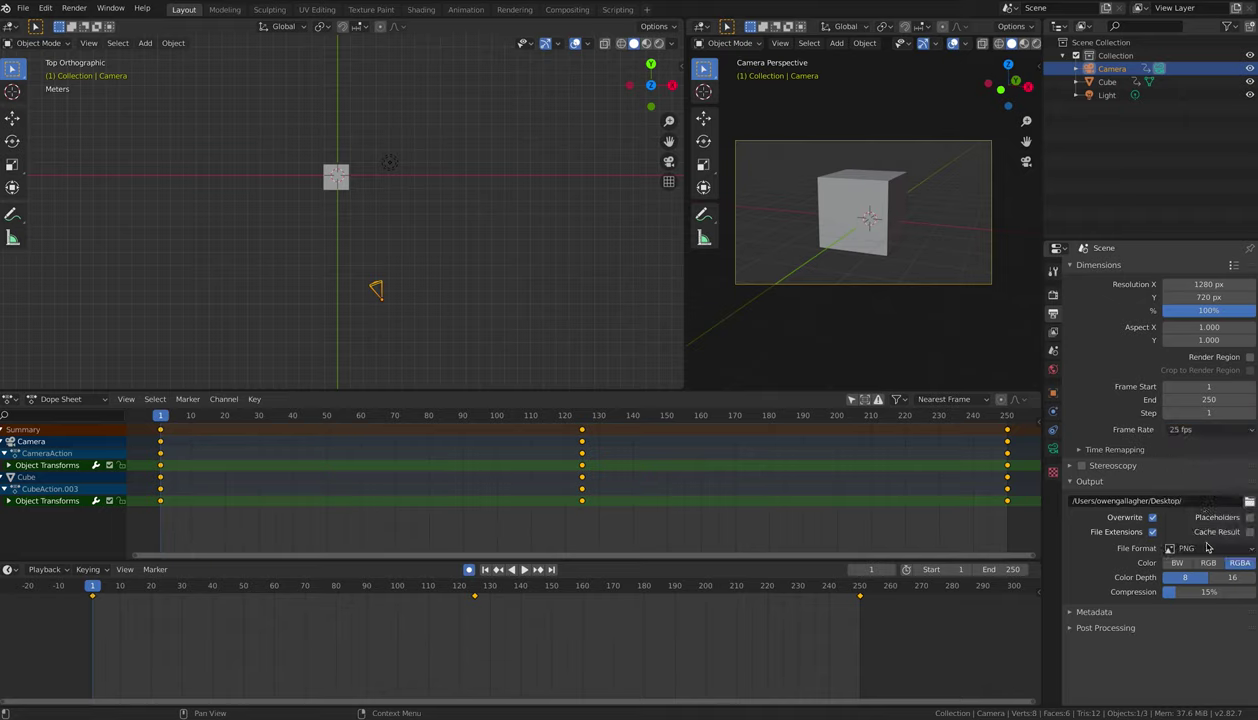
Switch the output from PNG to FFmpeg video and check the Matroska container with H.264 encoding.
left_click(1208, 548)
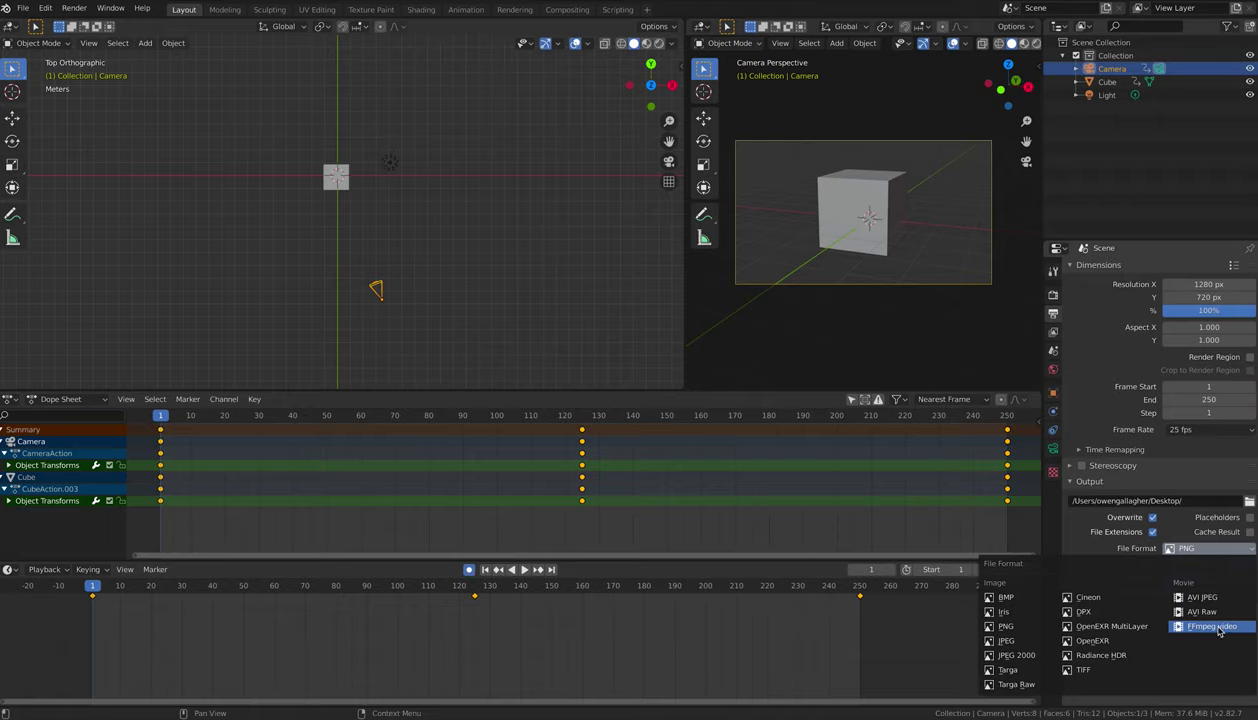
left_click(1212, 626)
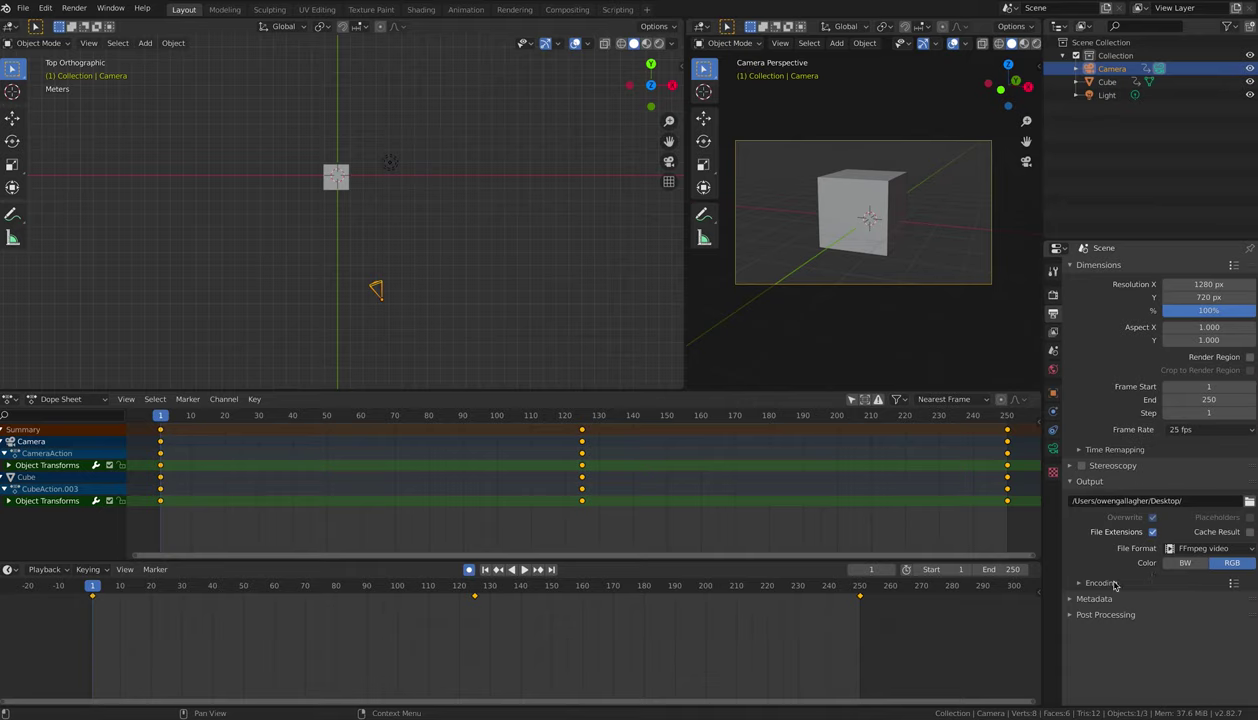
left_click(1084, 585)
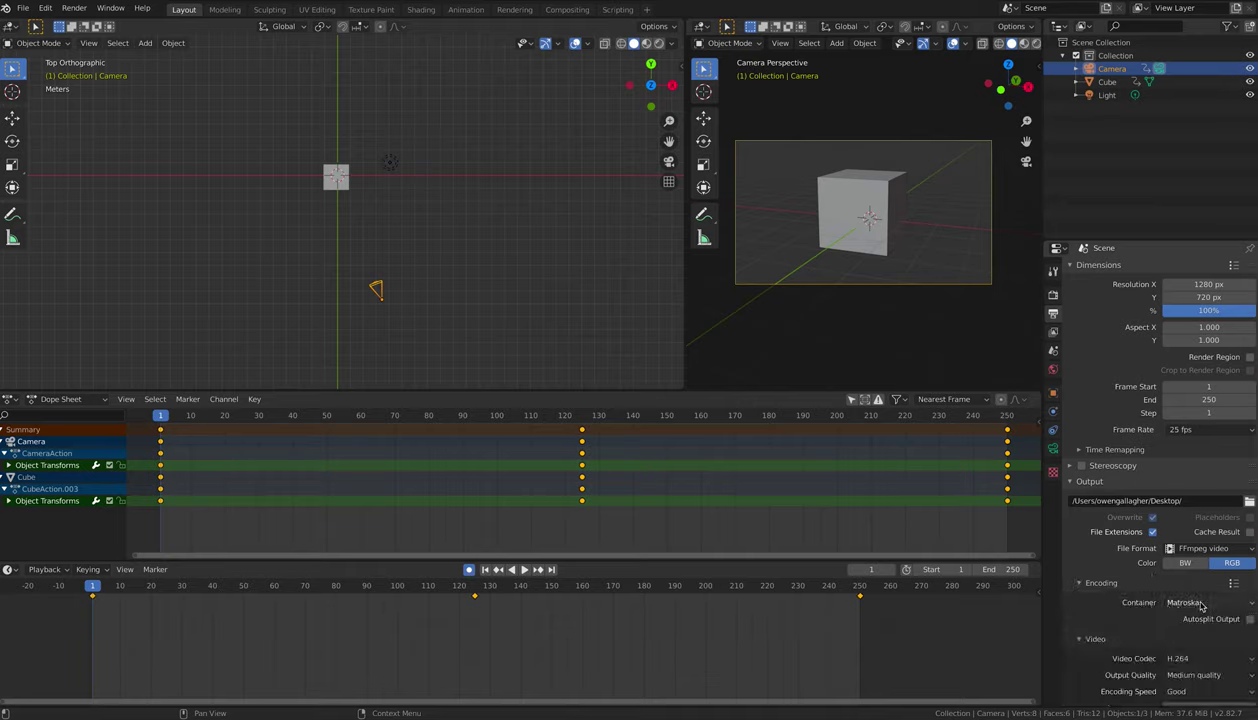
scroll(1148, 606, "down", 1)
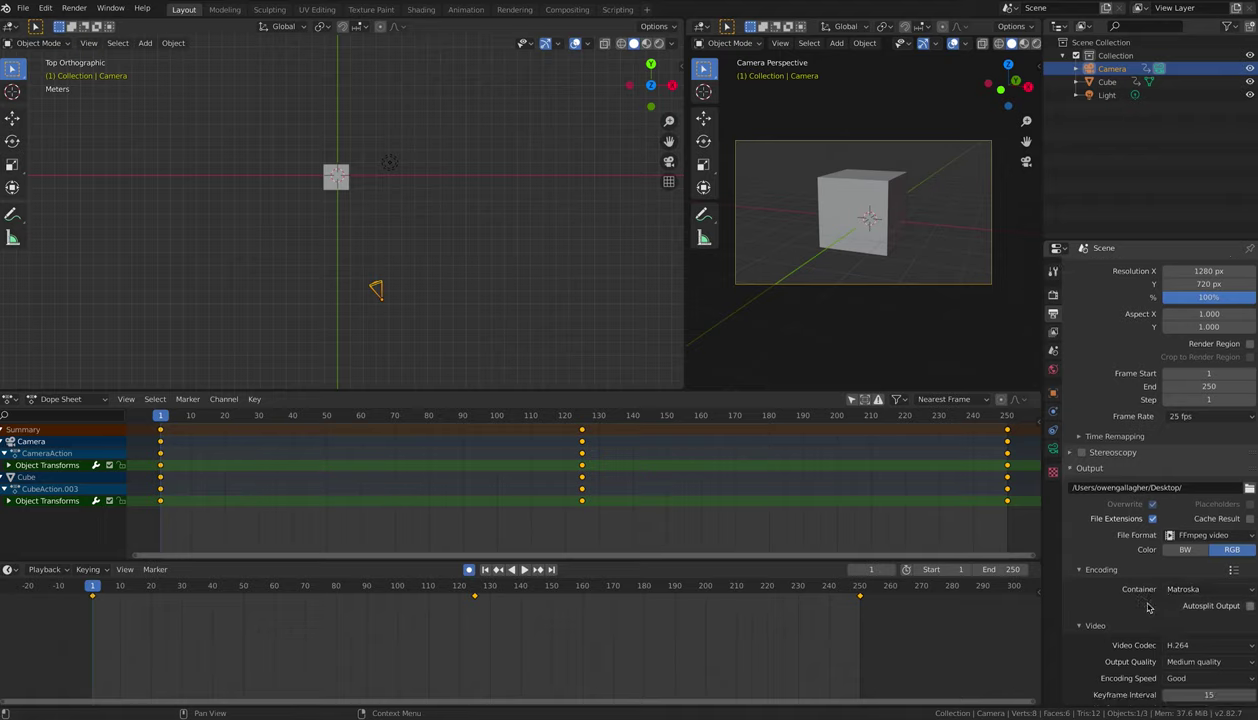
scroll(1146, 609, "down", 4)
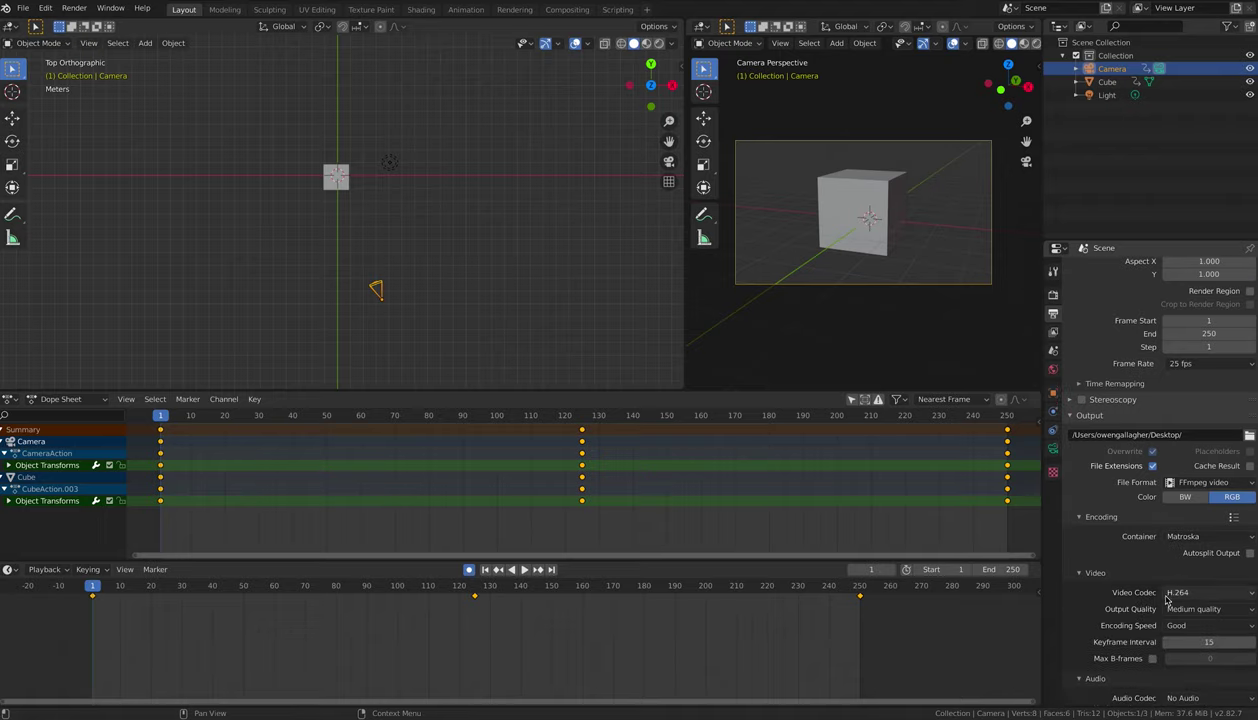
scroll(1182, 598, "up", 5)
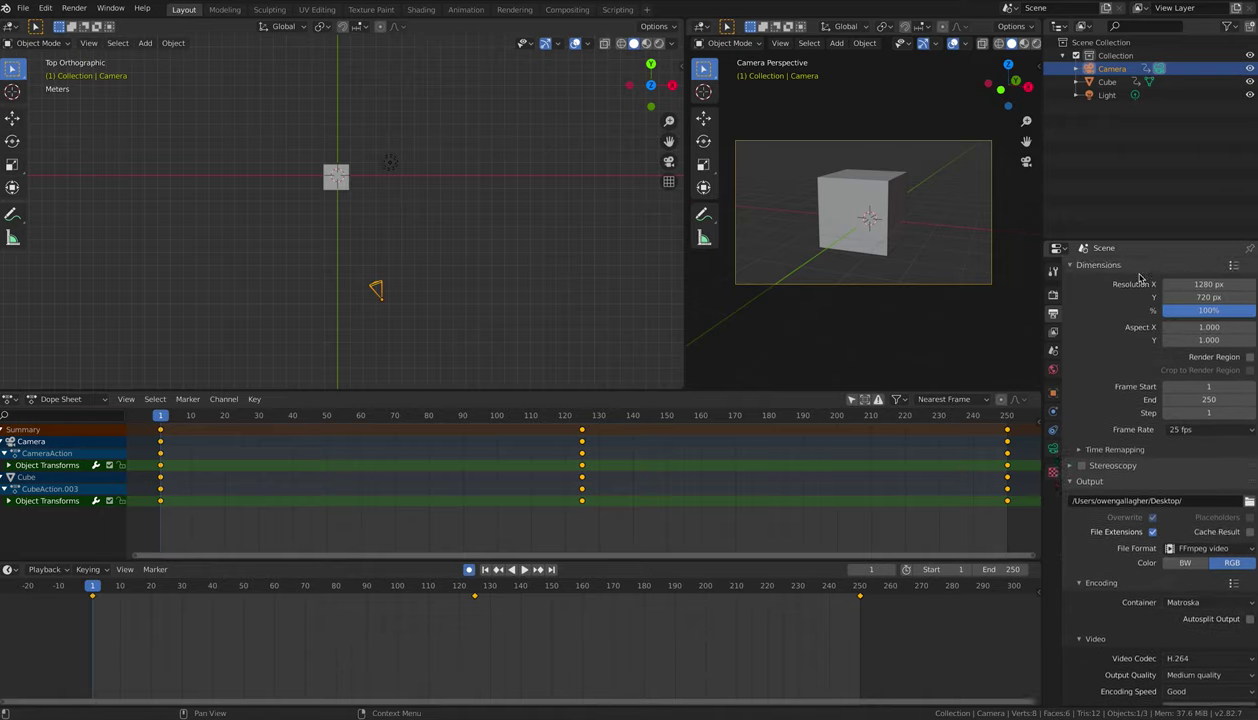
Render the full 250-frame animation and move the render preview window toward the centre.
left_click(76, 7)
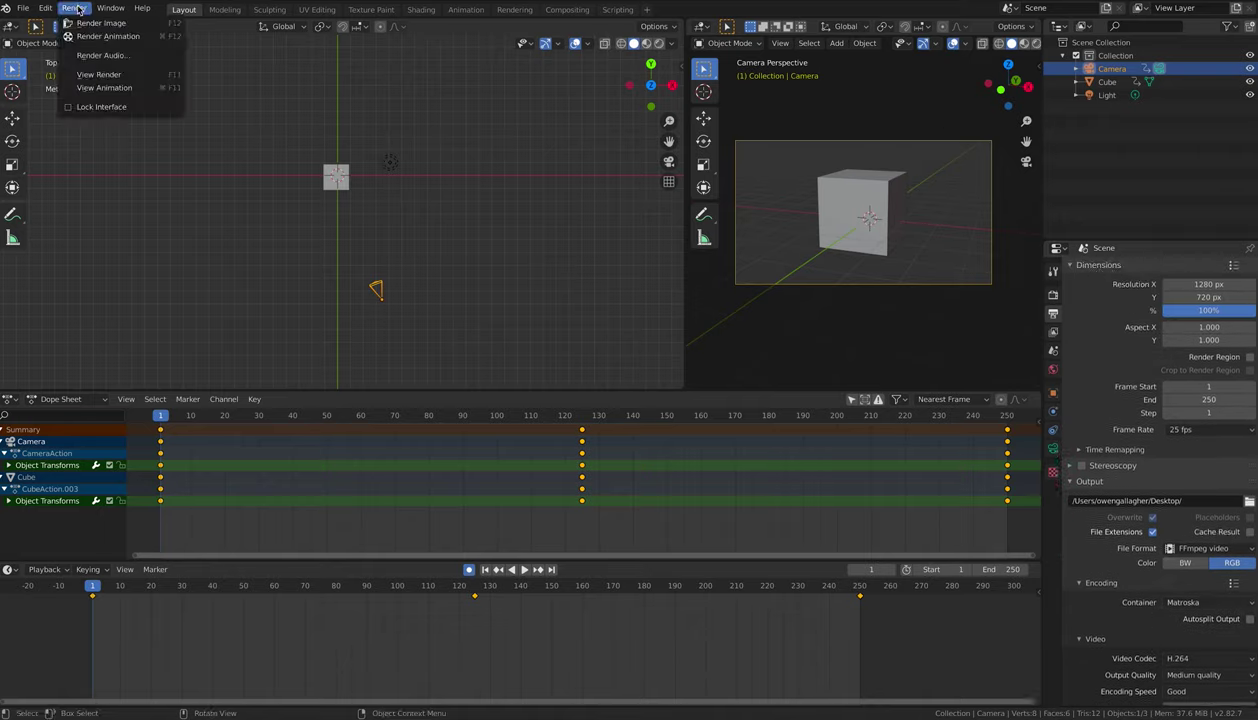
left_click(84, 38)
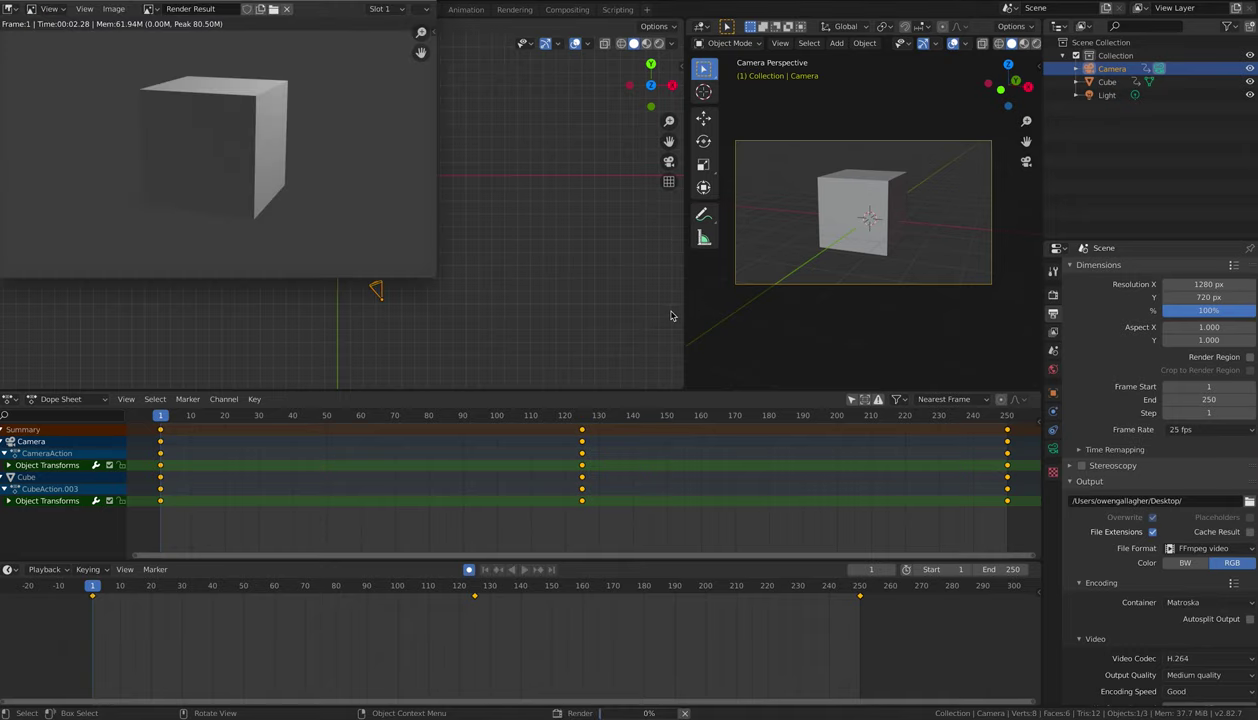
left_click_drag(277, 2, 522, 104)
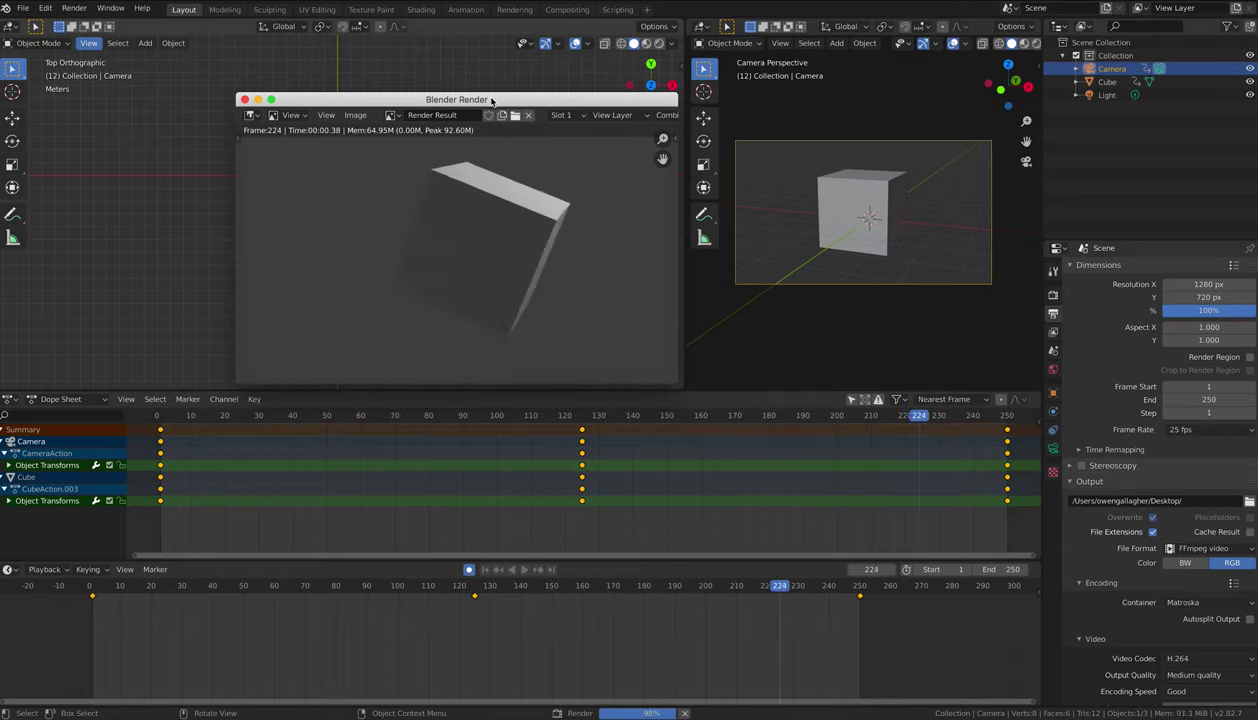
In the file manager, select the rendered 0001-0250.mkv and bring up its context menu.
key("super+Tab")
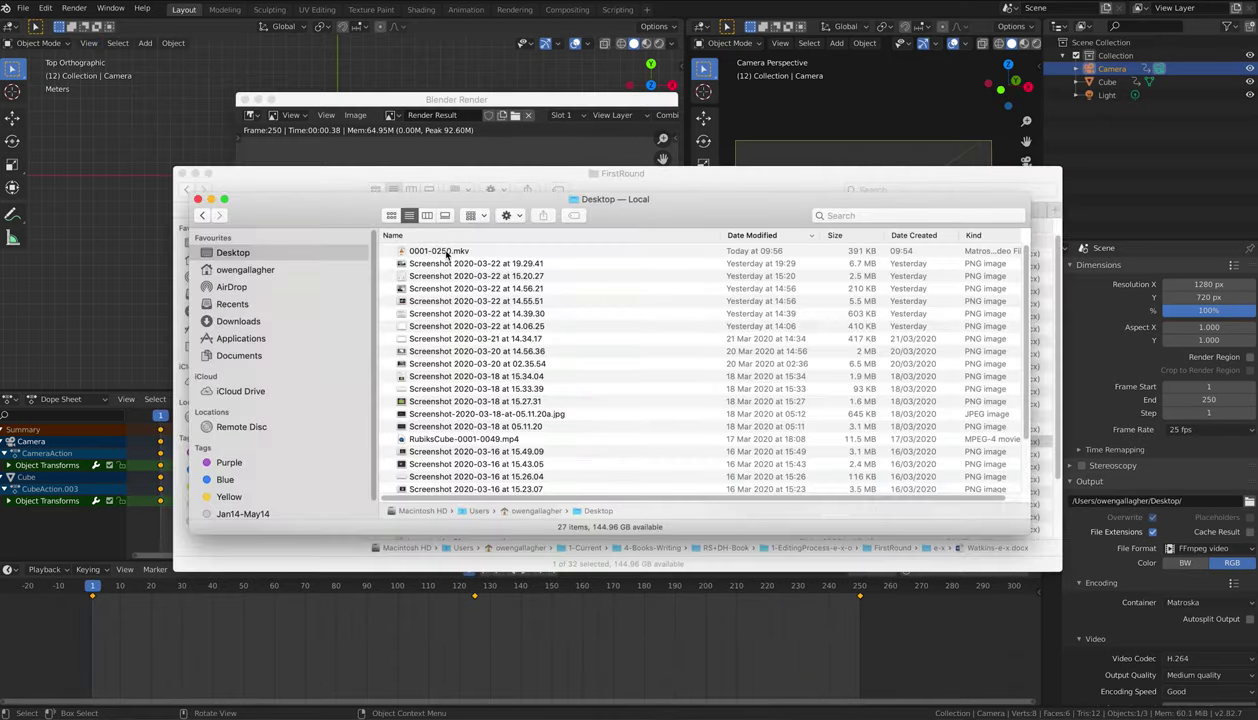
left_click(445, 252)
right_click(438, 251)
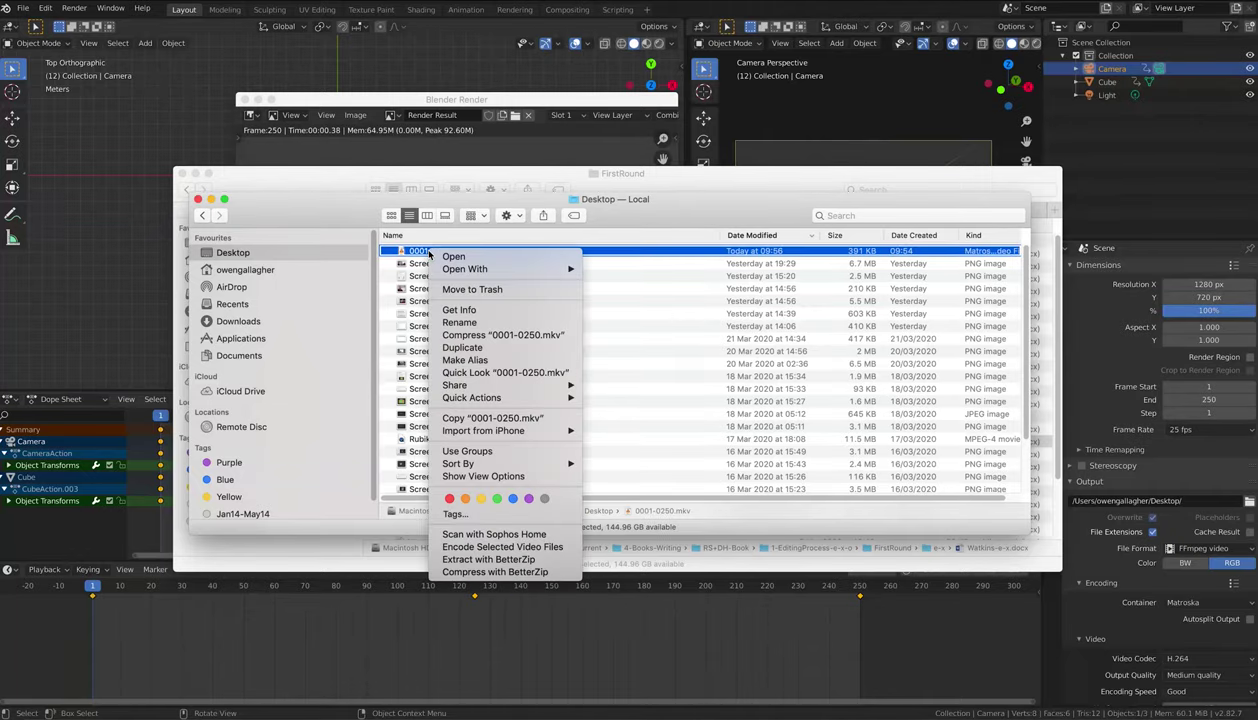
Open 0001-0250.mkv with VLC to play back the rendered animation.
mouse_move(470, 269)
left_click(659, 270)
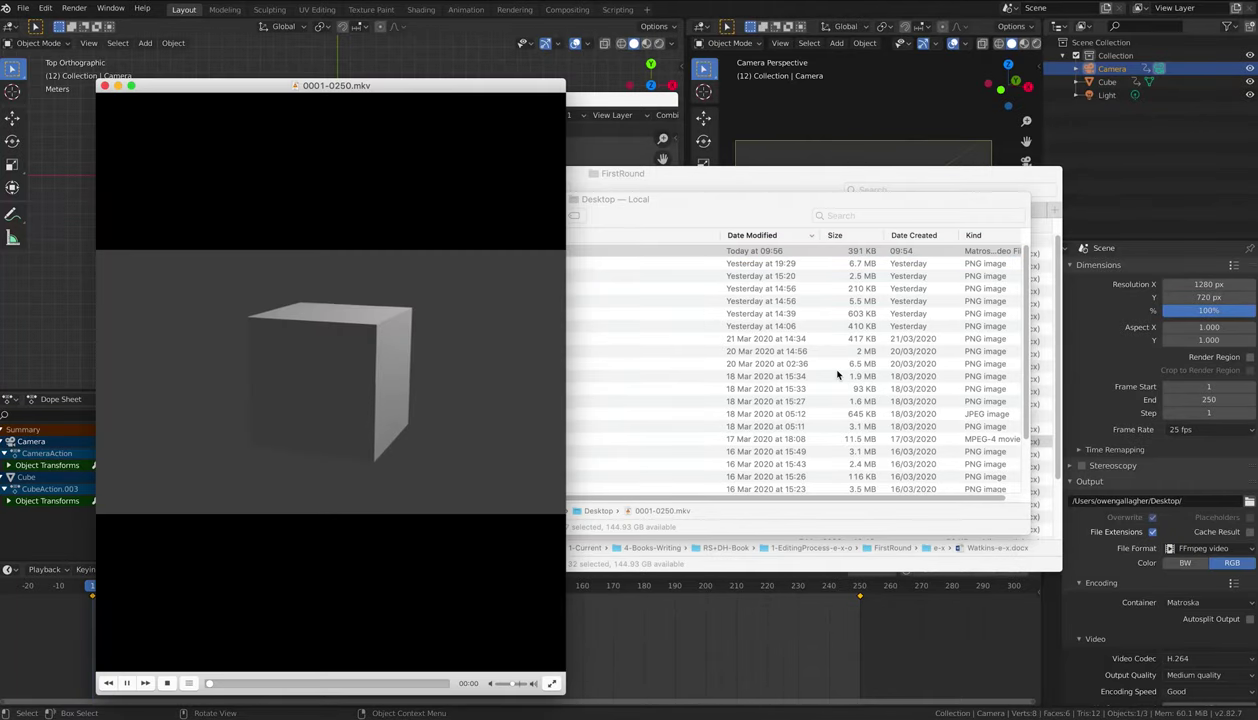